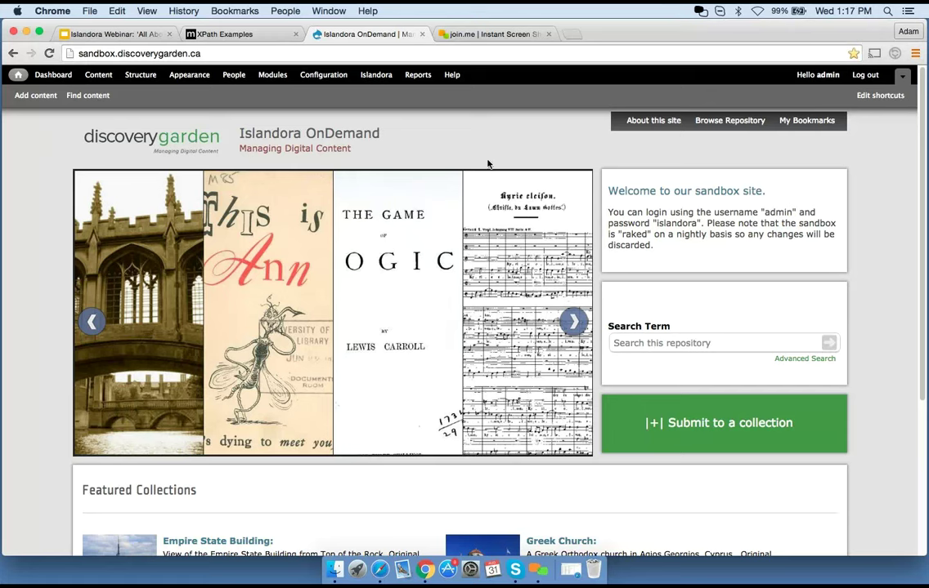
{"action": "double_click", "coordinate": [635, 235]}
{"action": "left_click", "coordinate": [510, 137]}
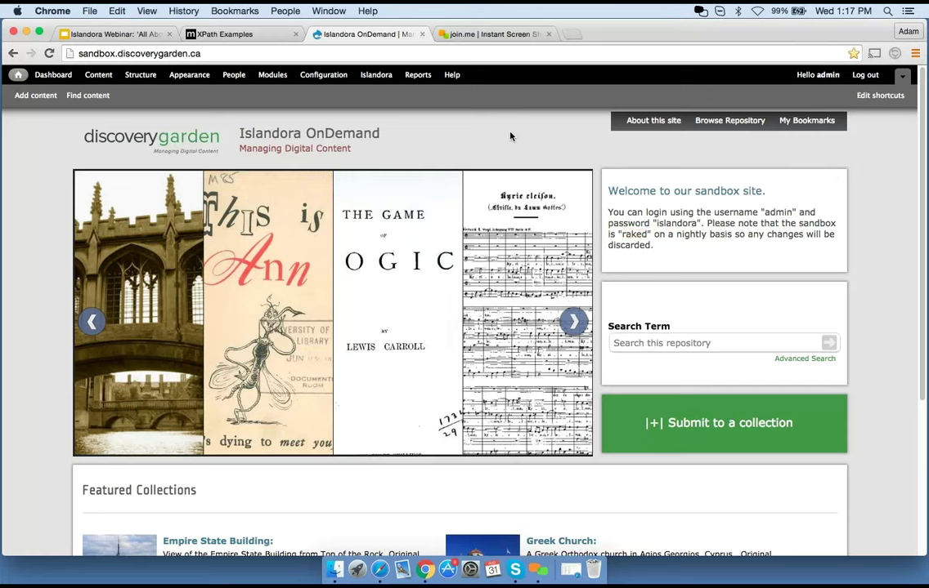
Step: Open the custom form My Image Form for editing from Islandora's Form Builder list
{"action": "left_click", "coordinate": [377, 76]}
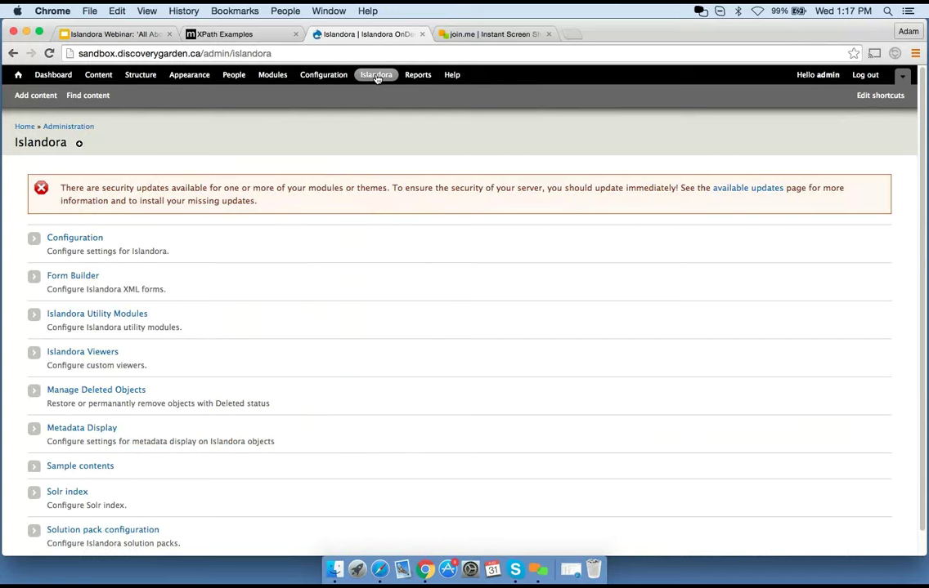
{"action": "left_click", "coordinate": [66, 277]}
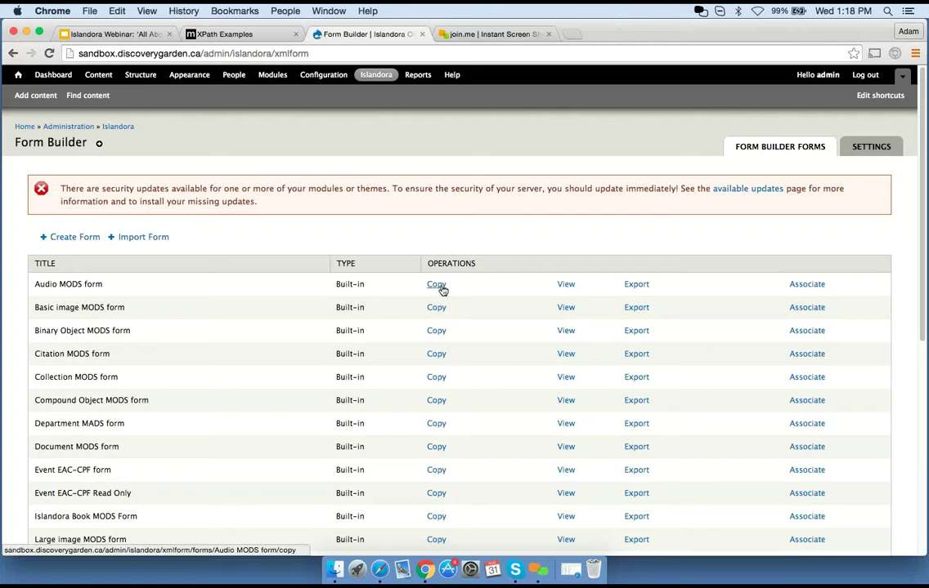
{"action": "scroll", "coordinate": [498, 462], "scroll_direction": "down", "scroll_amount": 10}
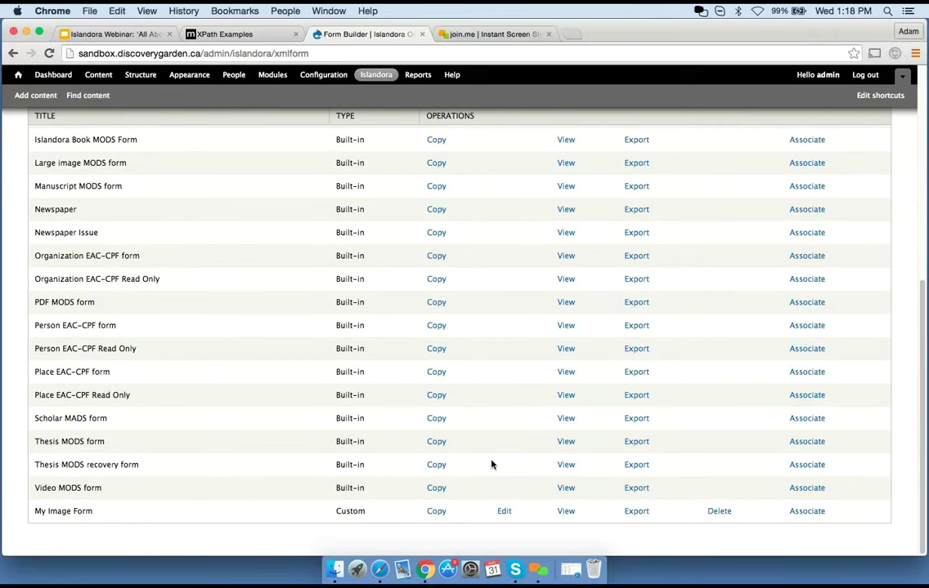
{"action": "triple_click", "coordinate": [39, 513]}
{"action": "scroll", "coordinate": [178, 485], "scroll_direction": "up", "scroll_amount": 10}
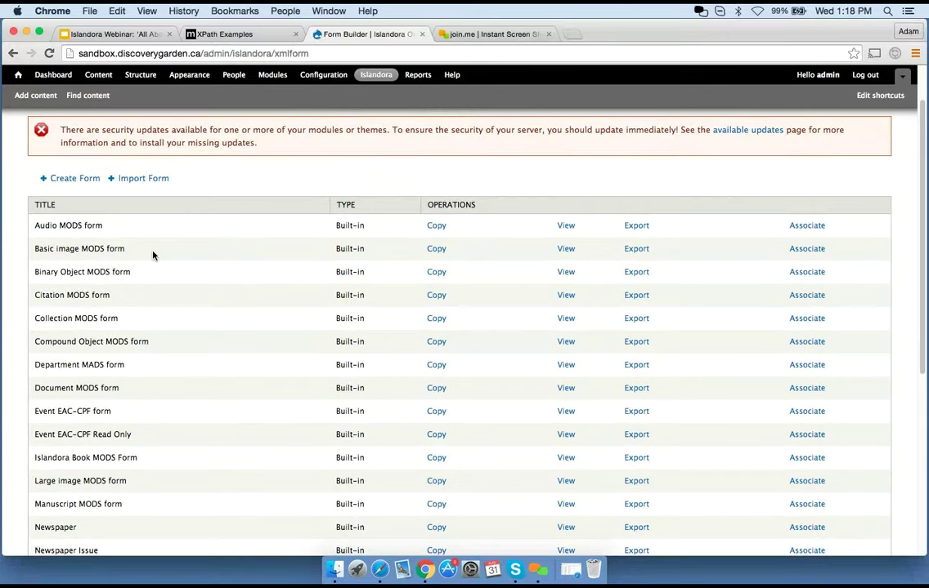
{"action": "scroll", "coordinate": [153, 256], "scroll_direction": "down", "scroll_amount": 5}
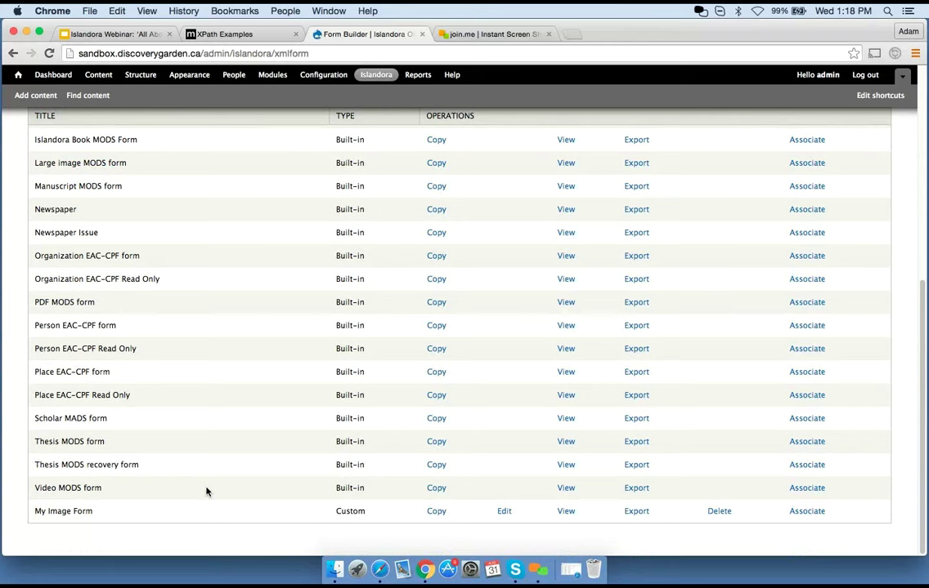
{"action": "left_click", "coordinate": [503, 512]}
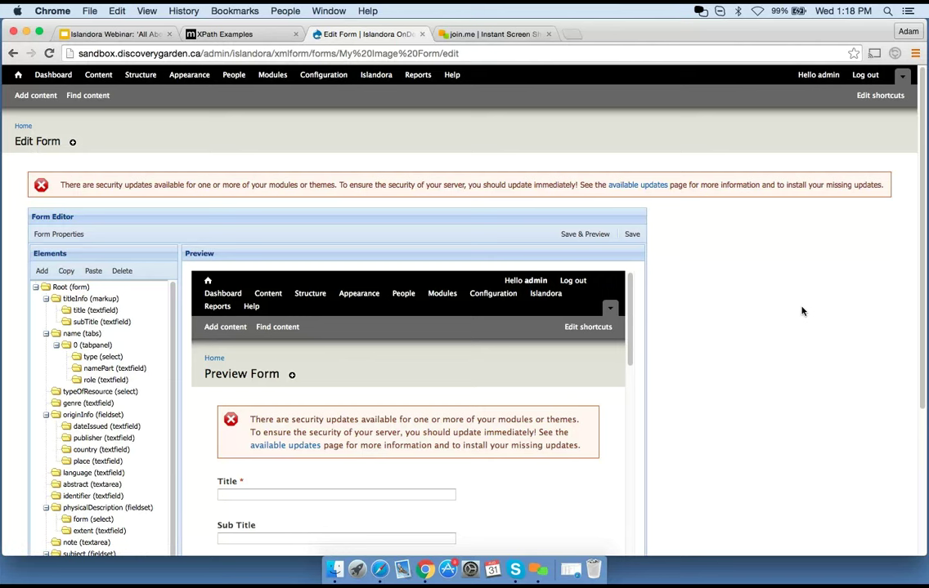
Step: Open the genre element of the form and review its control, create, read and update settings
{"action": "scroll", "coordinate": [817, 384], "scroll_direction": "down", "scroll_amount": 3}
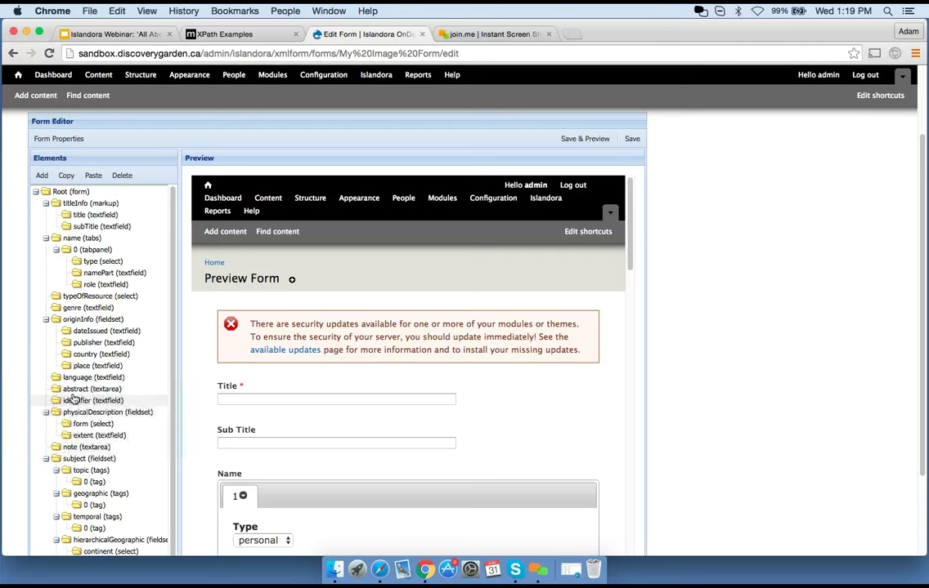
{"action": "left_click", "coordinate": [78, 309]}
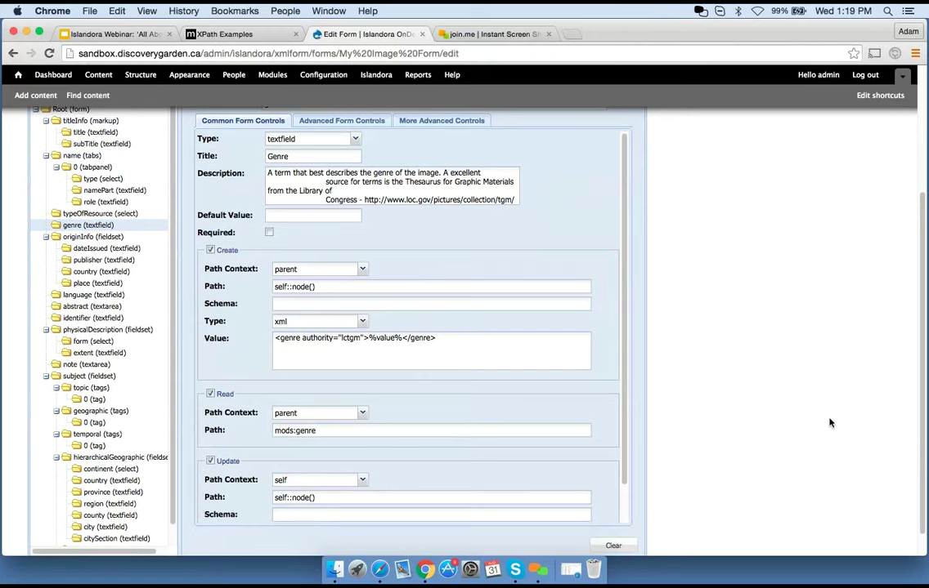
{"action": "scroll", "coordinate": [131, 270], "scroll_direction": "up", "scroll_amount": 3}
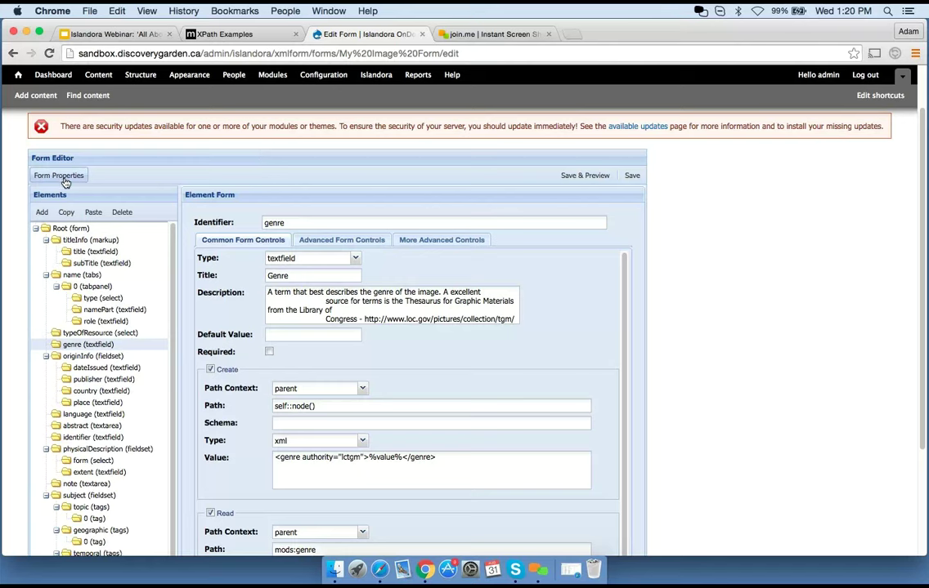
Step: Examine the form properties, including the root element's namespace URI and the mods entry among the namespaces
{"action": "left_click", "coordinate": [59, 178]}
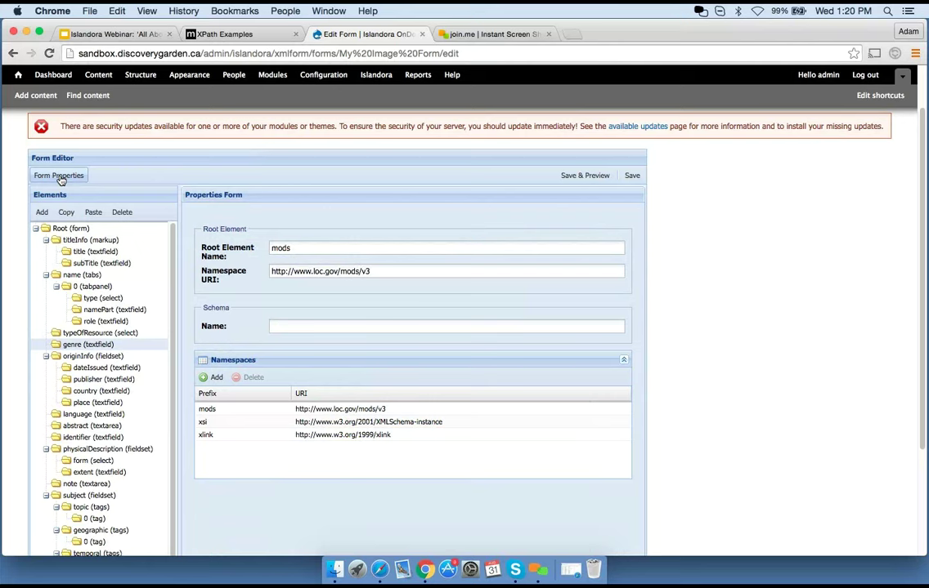
{"action": "left_click_drag", "start_coordinate": [379, 271], "coordinate": [252, 274]}
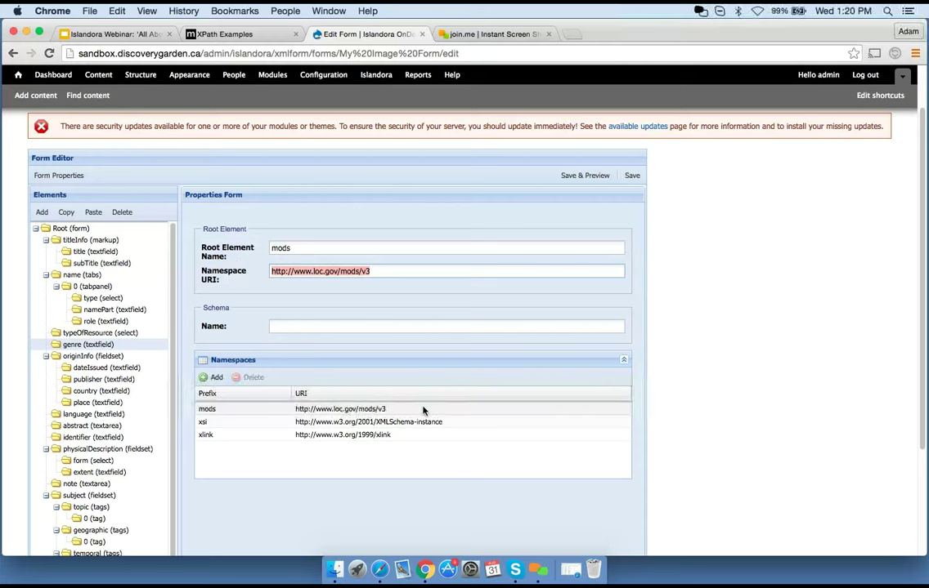
{"action": "left_click", "coordinate": [223, 410]}
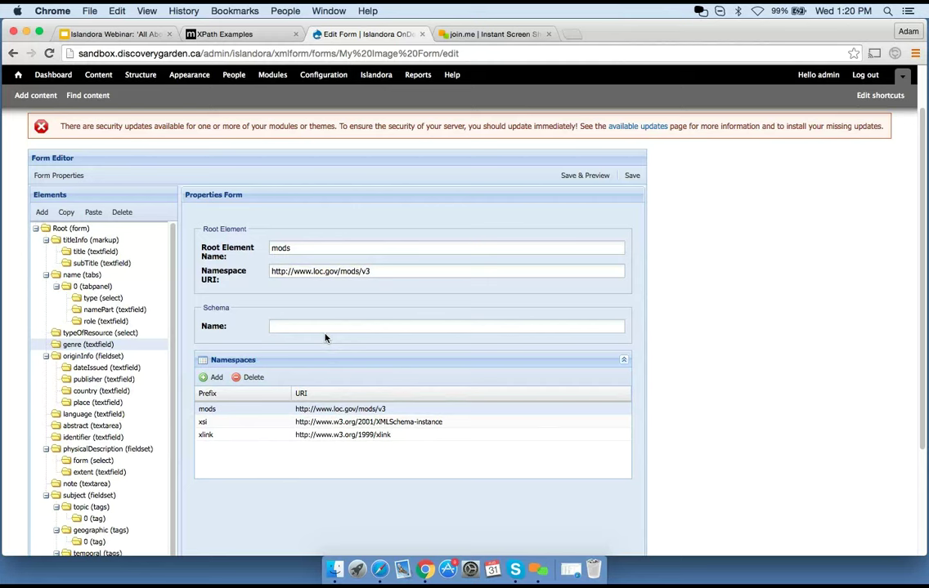
Step: Examine the Root form element's settings, including its read path context and path
{"action": "left_click", "coordinate": [52, 232]}
{"action": "scroll", "coordinate": [108, 224], "scroll_direction": "down", "scroll_amount": 3}
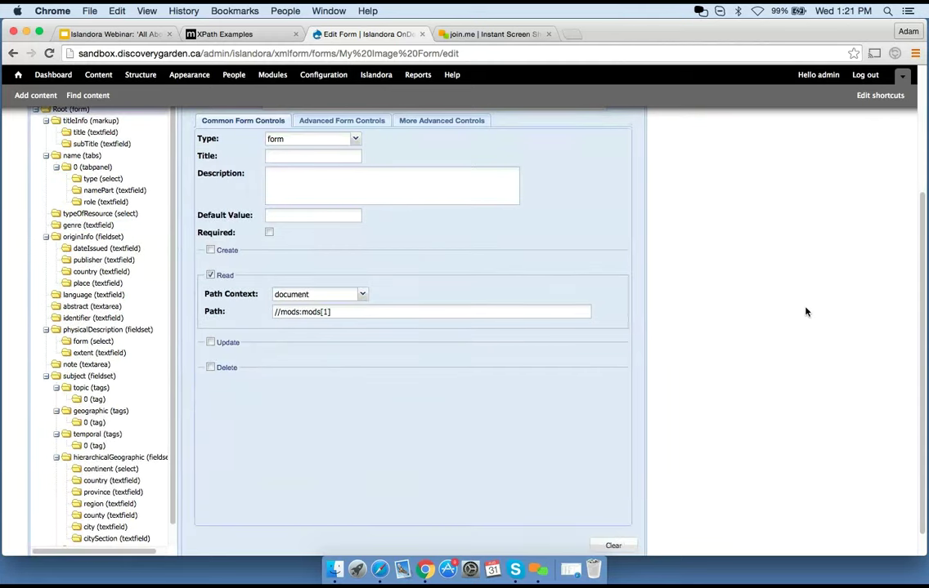
{"action": "scroll", "coordinate": [805, 312], "scroll_direction": "up", "scroll_amount": 3}
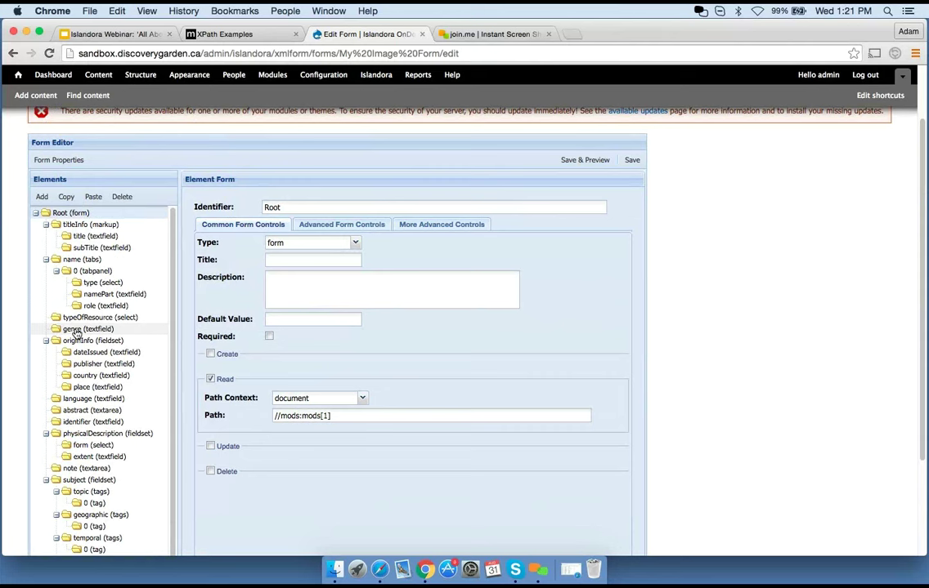
Step: Review the genre element's settings and type options, and save and preview the form down to its Genre field
{"action": "left_click", "coordinate": [75, 330]}
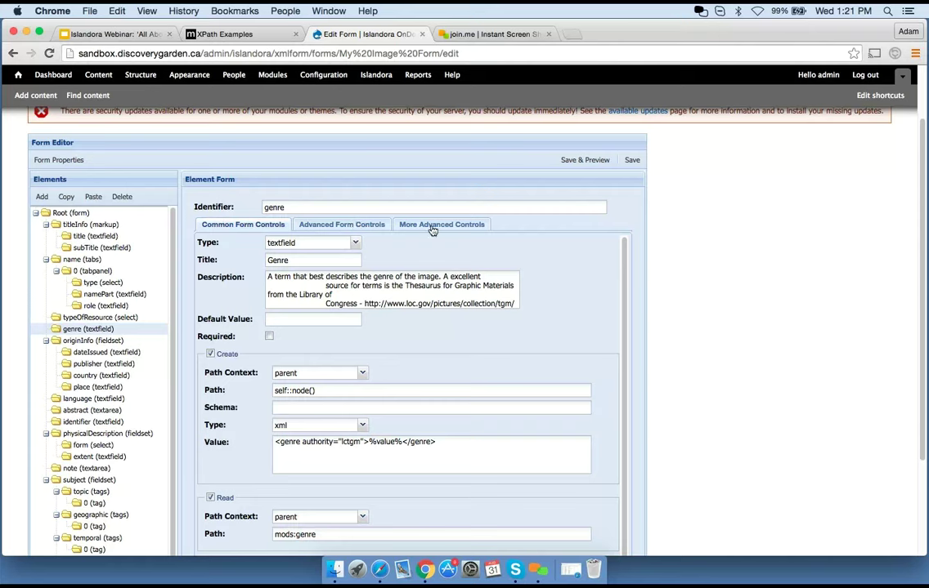
{"action": "scroll", "coordinate": [806, 367], "scroll_direction": "down", "scroll_amount": 2}
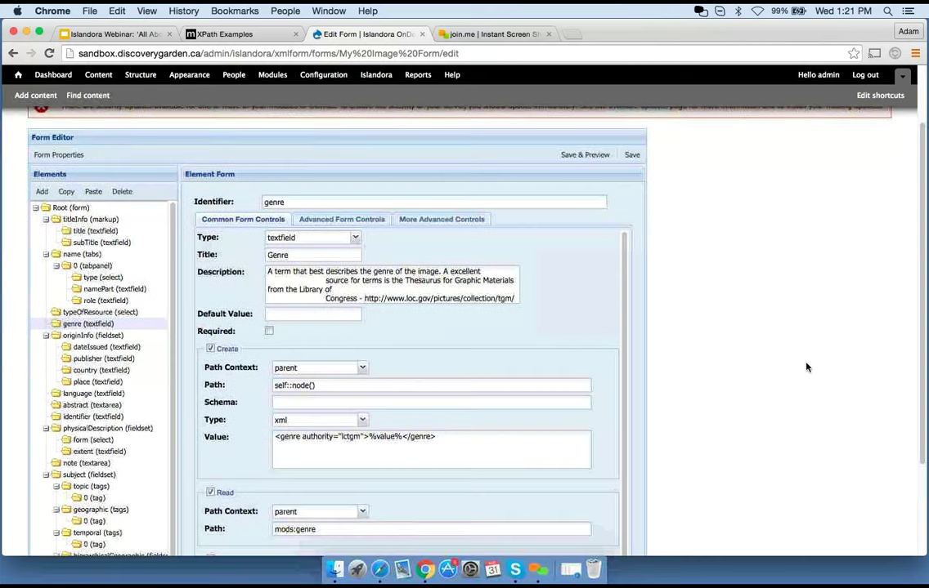
{"action": "mouse_move", "coordinate": [318, 222]}
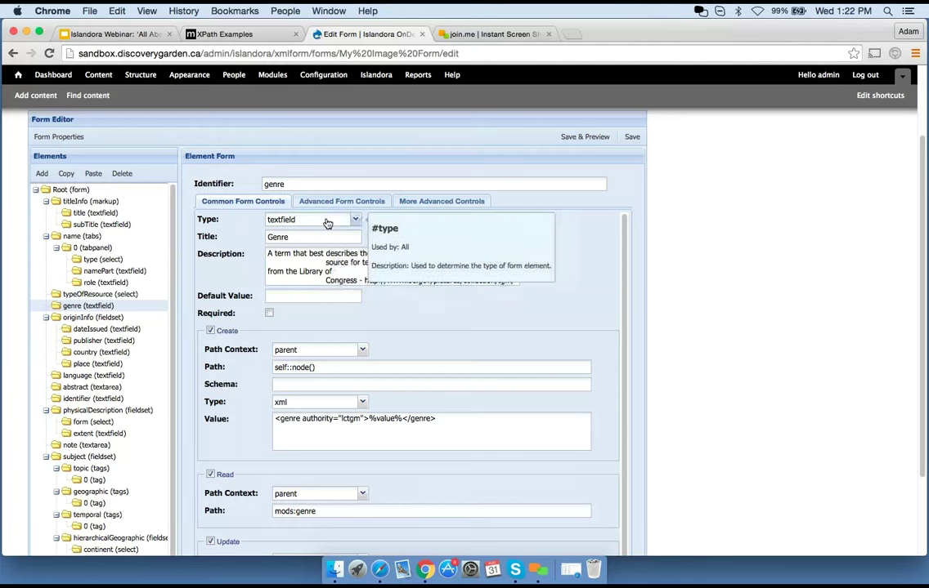
{"action": "left_click", "coordinate": [322, 223]}
{"action": "left_click", "coordinate": [430, 235]}
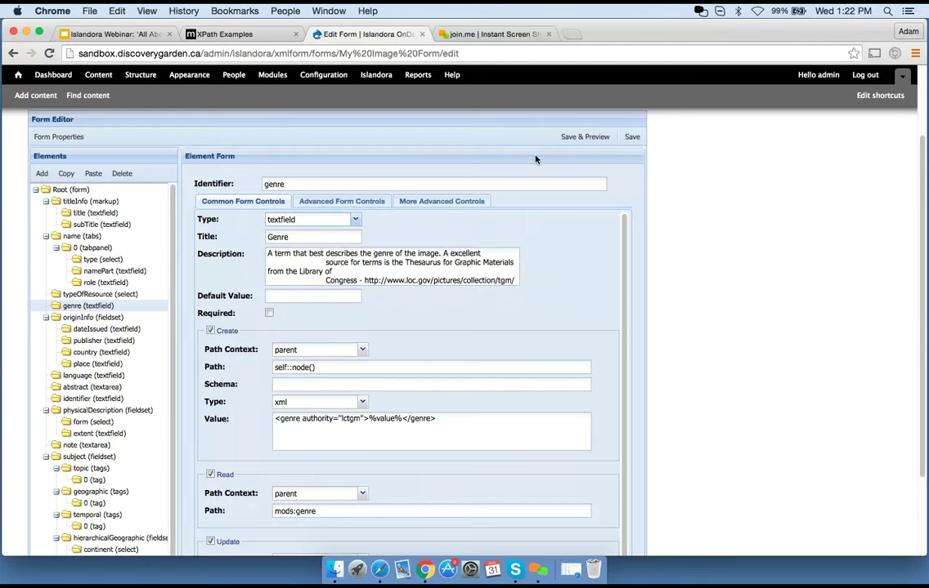
{"action": "left_click", "coordinate": [585, 138]}
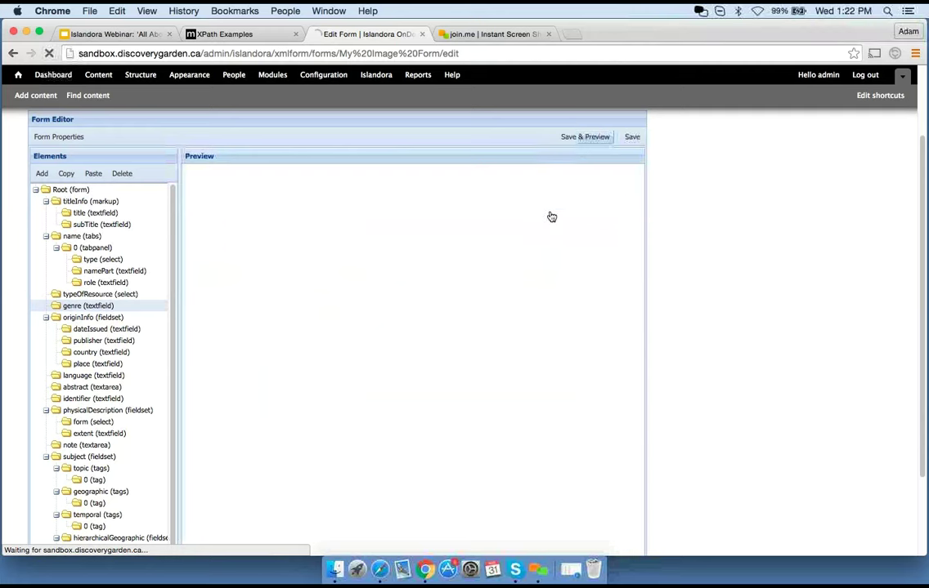
{"action": "scroll", "coordinate": [454, 335], "scroll_direction": "down", "scroll_amount": 5}
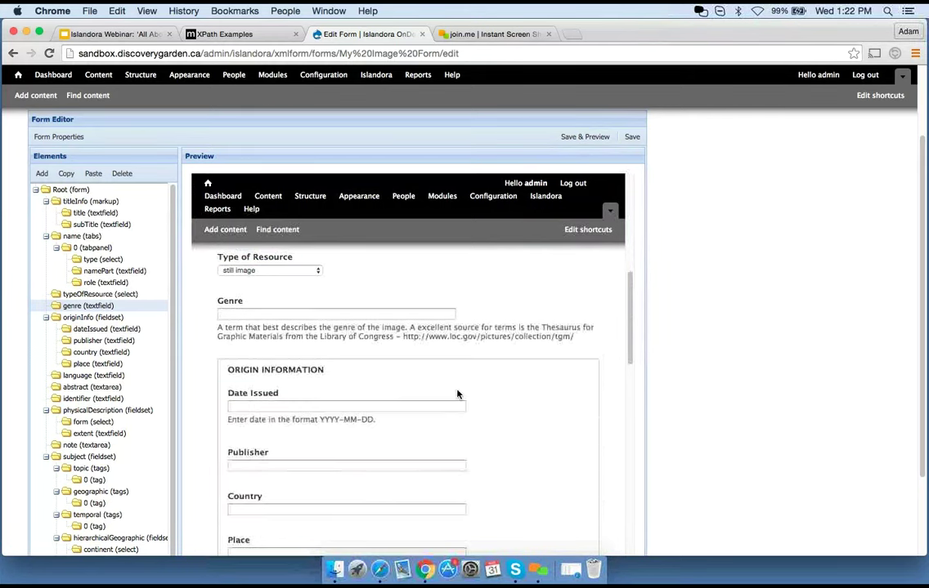
Step: Set the genre element's type to textarea, and save and preview the form to check the Genre field
{"action": "left_click", "coordinate": [89, 306]}
{"action": "scroll", "coordinate": [264, 170], "scroll_direction": "down", "scroll_amount": 2}
{"action": "left_click", "coordinate": [403, 191]}
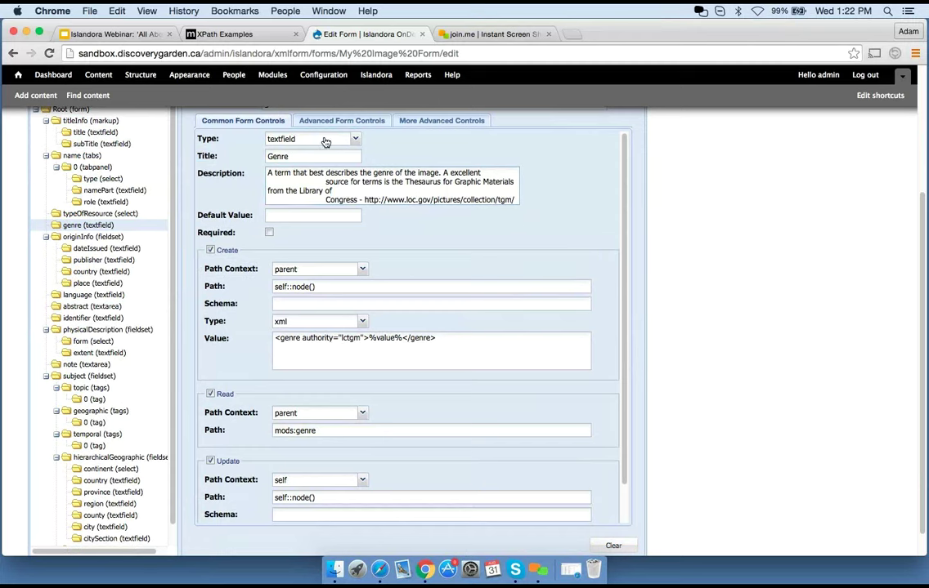
{"action": "left_click", "coordinate": [324, 141]}
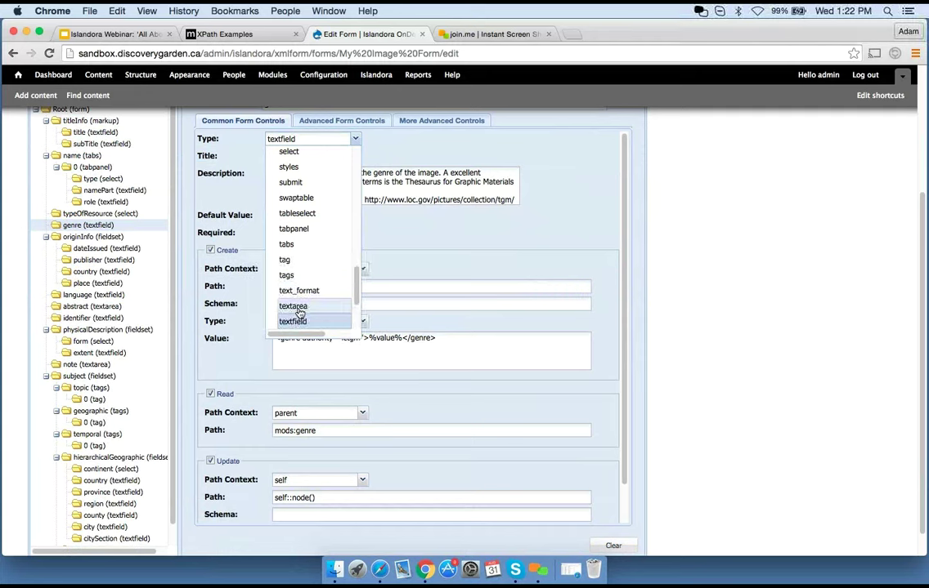
{"action": "left_click", "coordinate": [292, 305]}
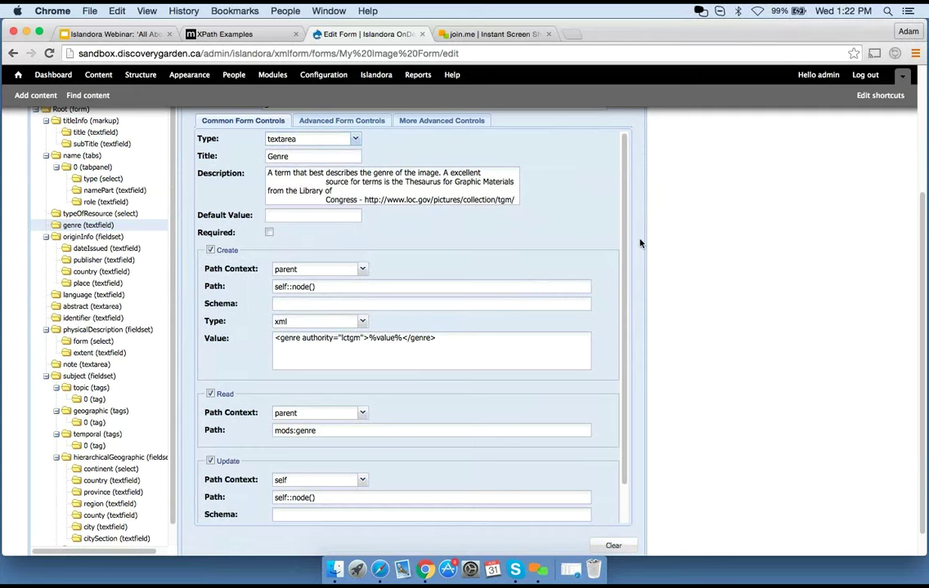
{"action": "scroll", "coordinate": [680, 244], "scroll_direction": "up", "scroll_amount": 3}
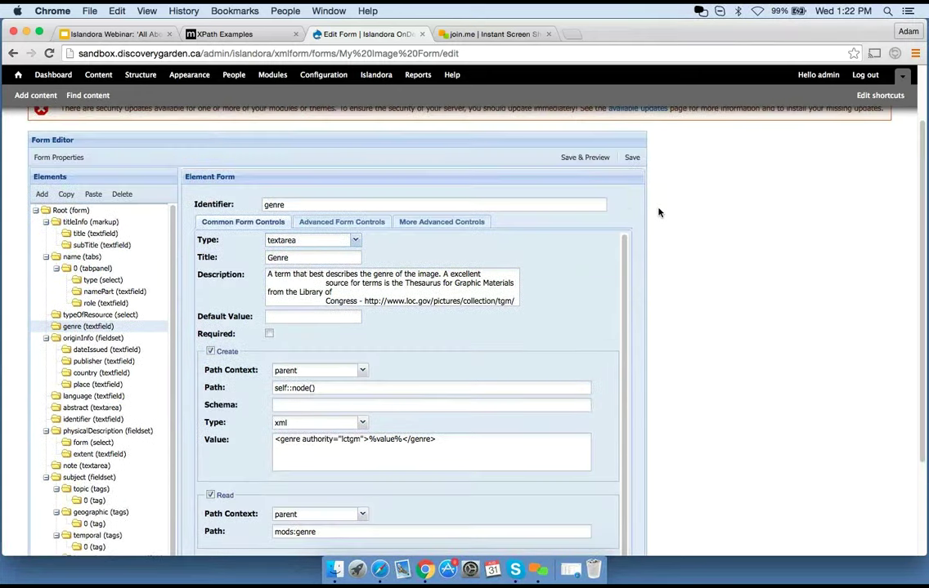
{"action": "left_click", "coordinate": [570, 158]}
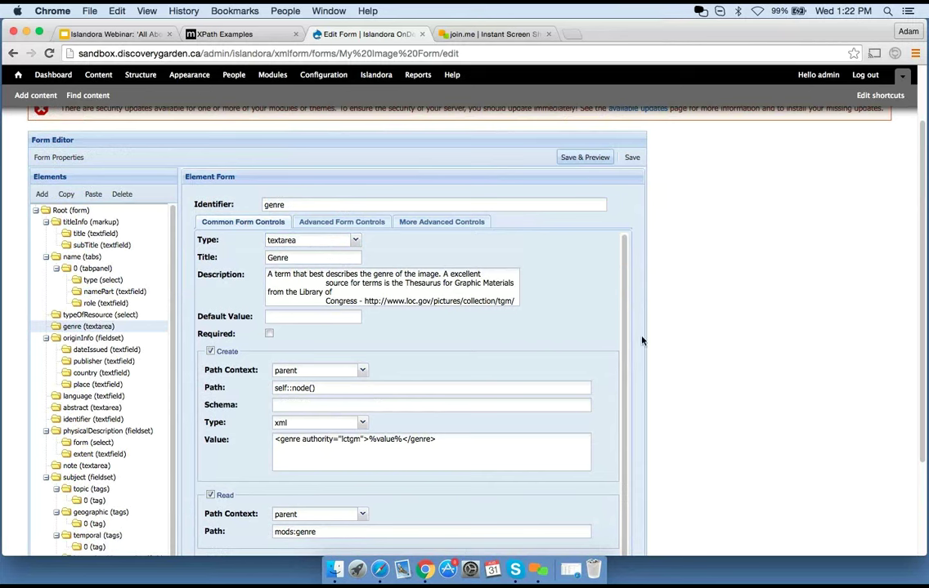
{"action": "scroll", "coordinate": [541, 495], "scroll_direction": "down", "scroll_amount": 5}
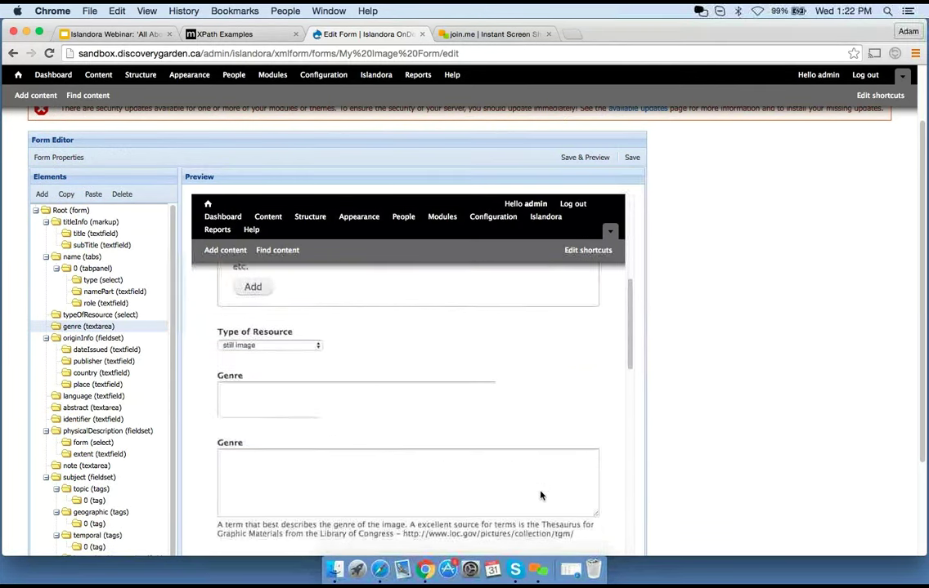
{"action": "left_click", "coordinate": [325, 373]}
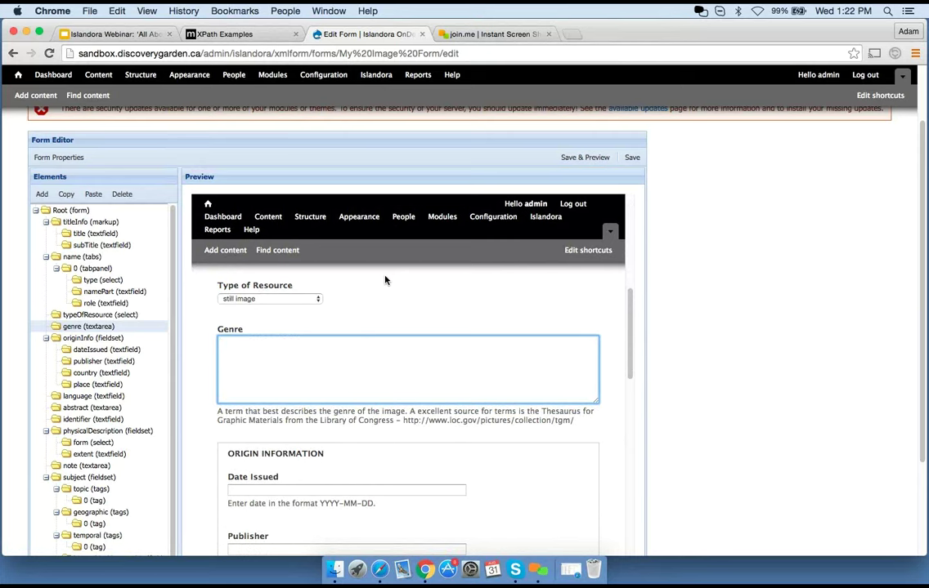
Step: Reopen the genre element and set its type back to textfield
{"action": "left_click", "coordinate": [90, 326]}
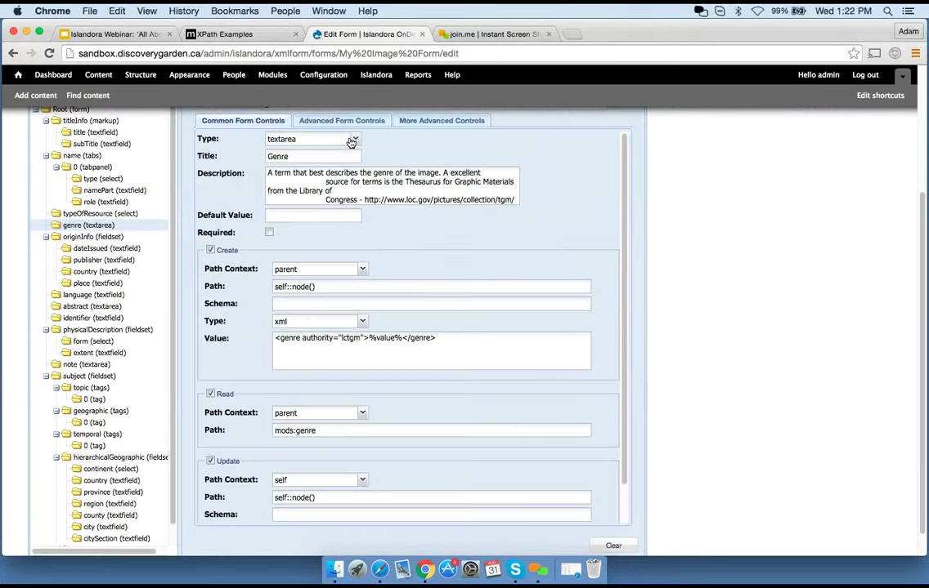
{"action": "left_click", "coordinate": [311, 139]}
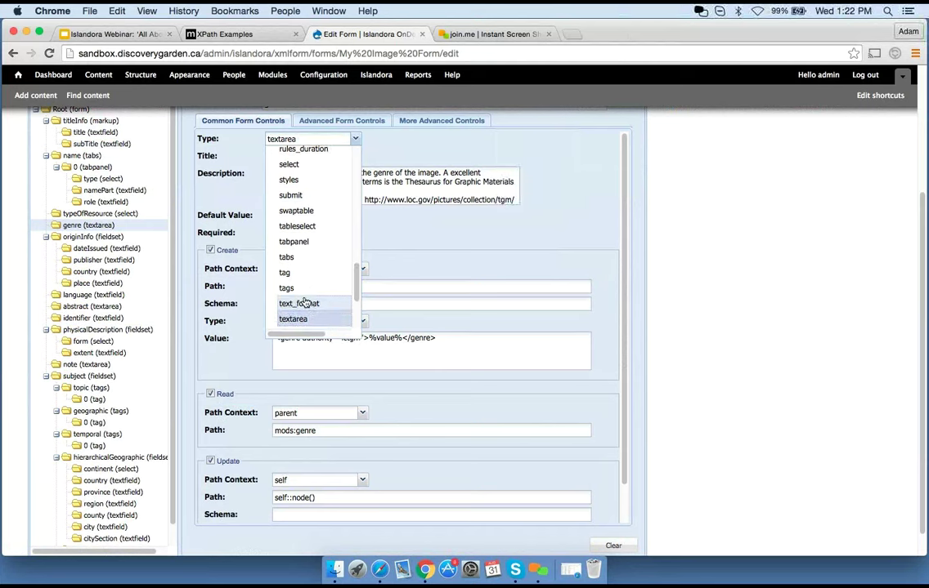
{"action": "scroll", "coordinate": [308, 296], "scroll_direction": "down", "scroll_amount": 3}
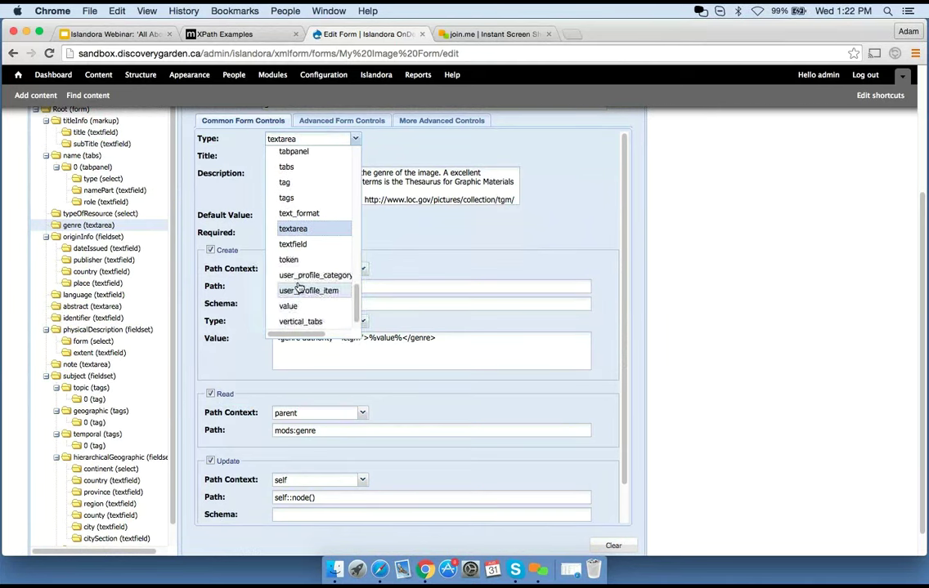
{"action": "left_click", "coordinate": [323, 244]}
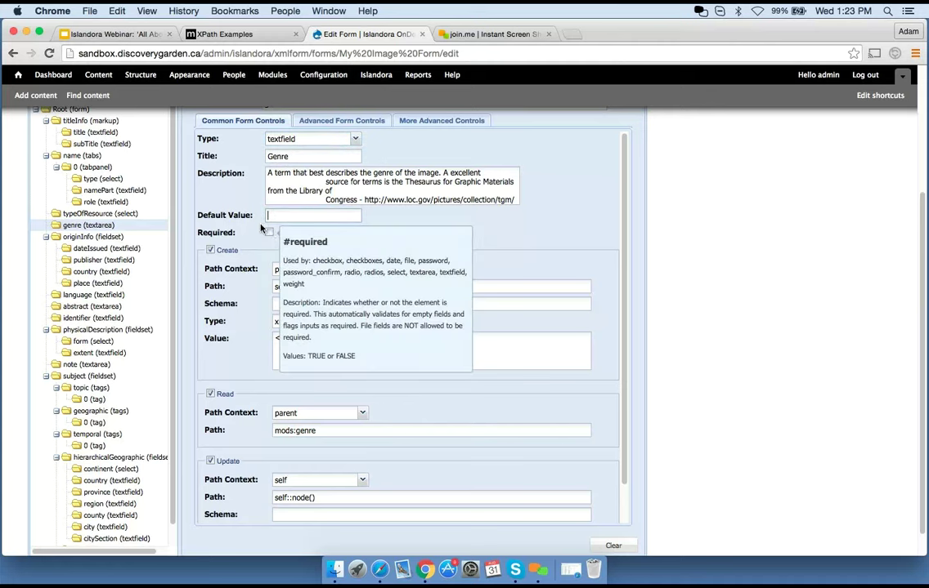
Step: Set the genre element's default value to "Default" and save and preview the form
{"action": "mouse_move", "coordinate": [286, 223]}
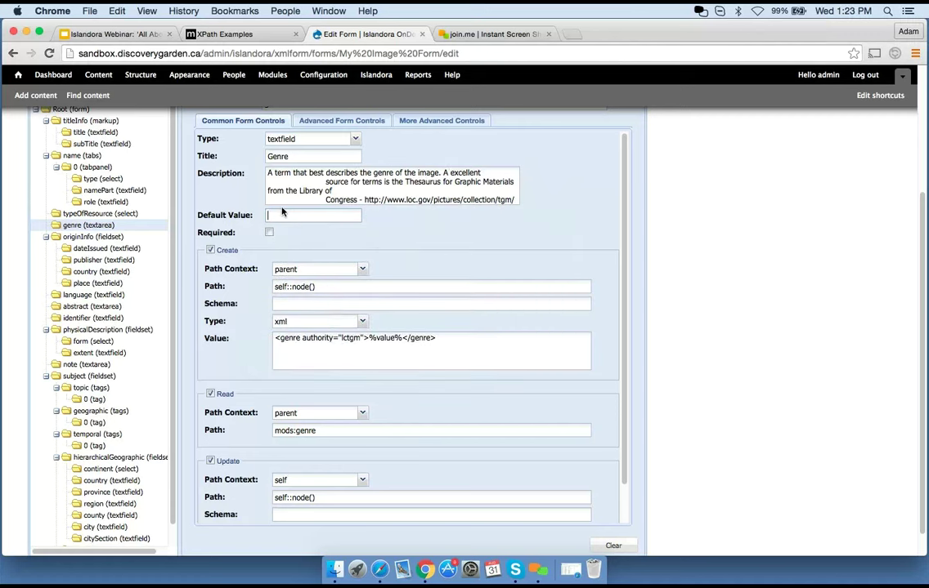
{"action": "left_click", "coordinate": [282, 215]}
{"action": "type", "text": "Default"}
{"action": "scroll", "coordinate": [753, 141], "scroll_direction": "up", "scroll_amount": 3}
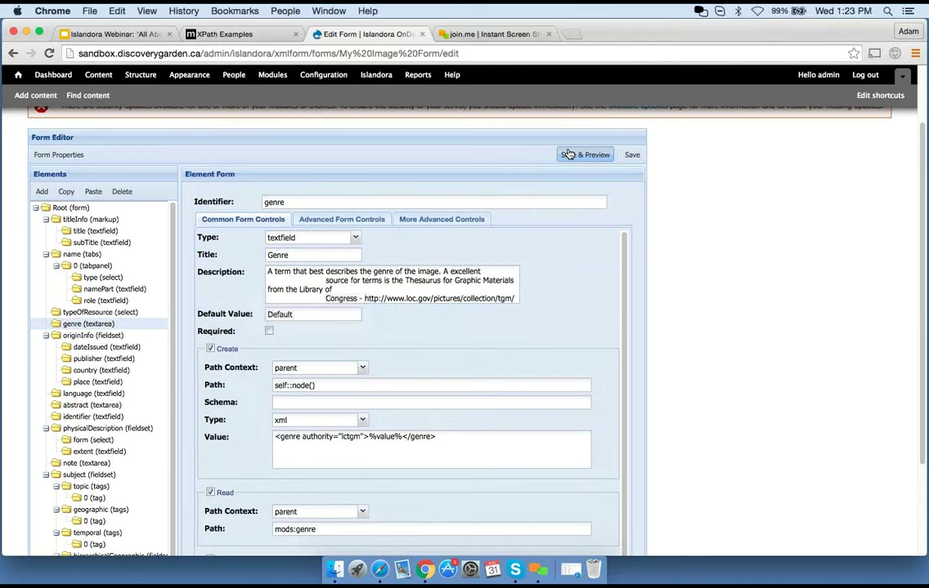
{"action": "left_click", "coordinate": [585, 155]}
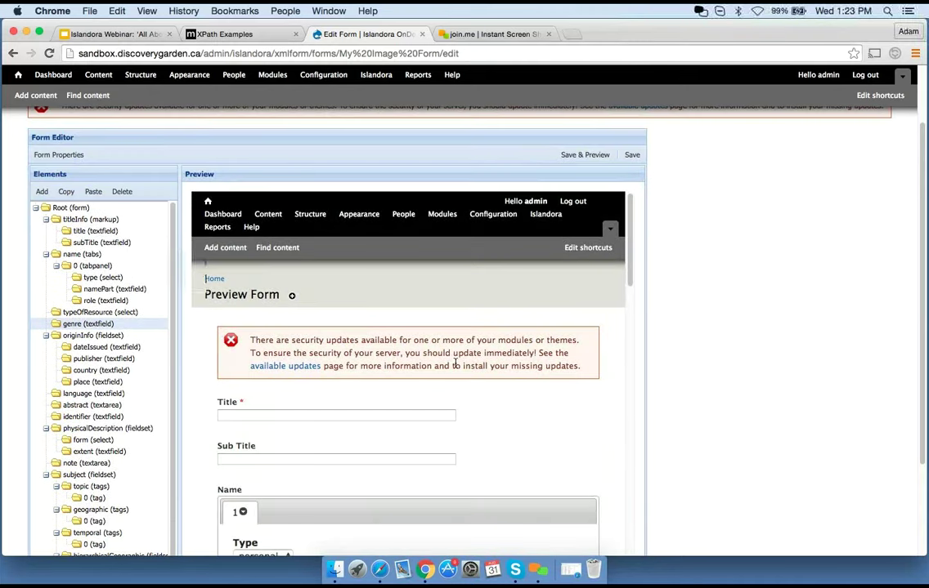
Step: Check the default value in the Genre field of the form preview
{"action": "scroll", "coordinate": [454, 368], "scroll_direction": "down", "scroll_amount": 4}
{"action": "scroll", "coordinate": [454, 371], "scroll_direction": "down", "scroll_amount": 4}
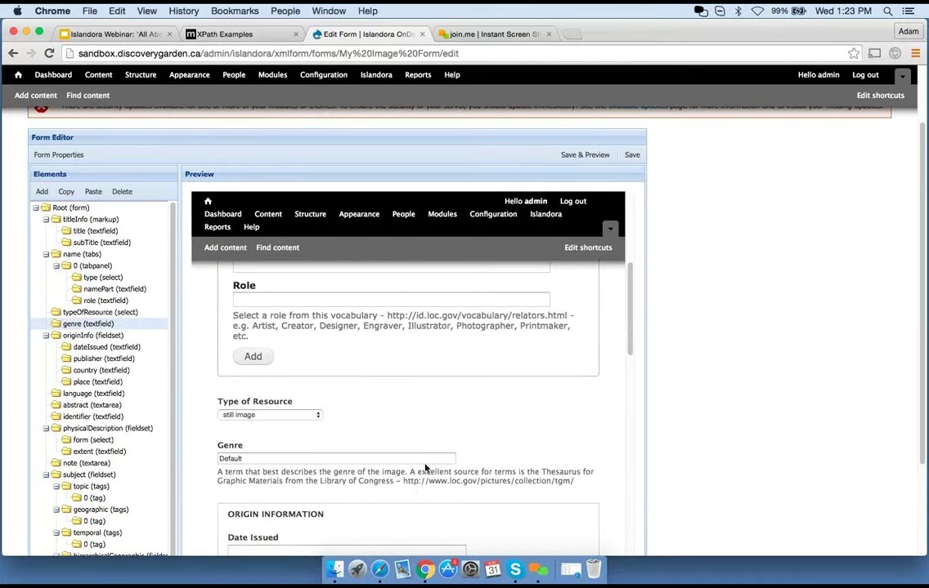
{"action": "left_click", "coordinate": [241, 458]}
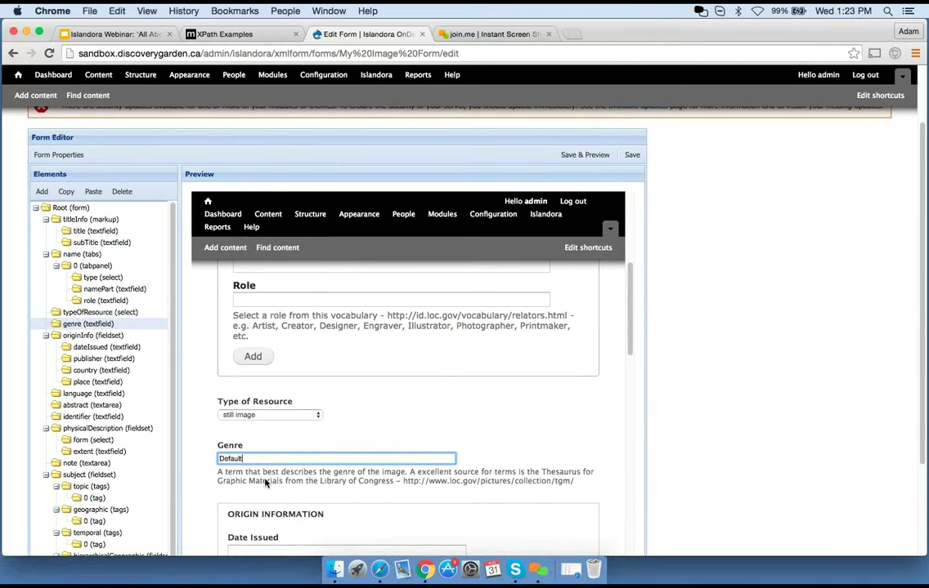
Step: Reopen the genre element and set its Create path context to document
{"action": "left_click", "coordinate": [88, 324]}
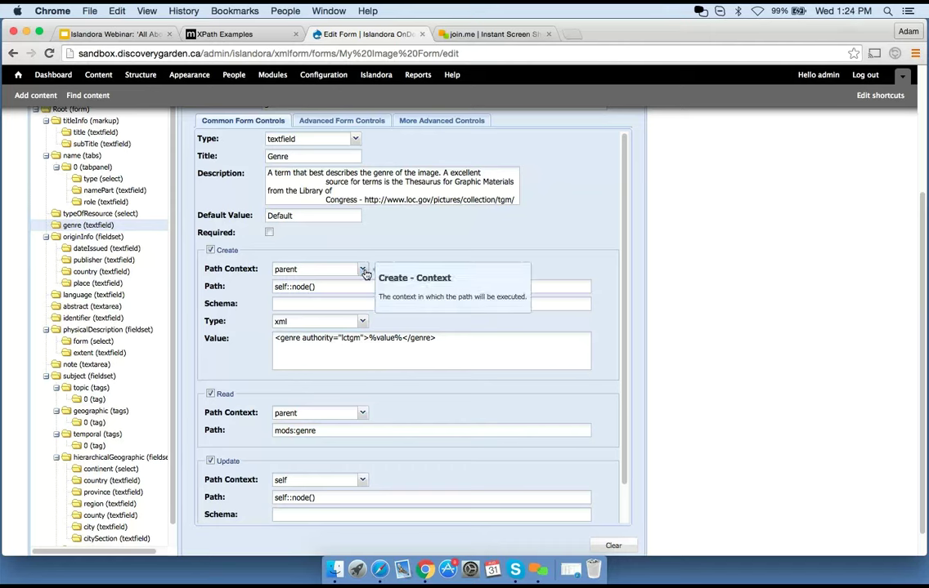
{"action": "left_click", "coordinate": [363, 270]}
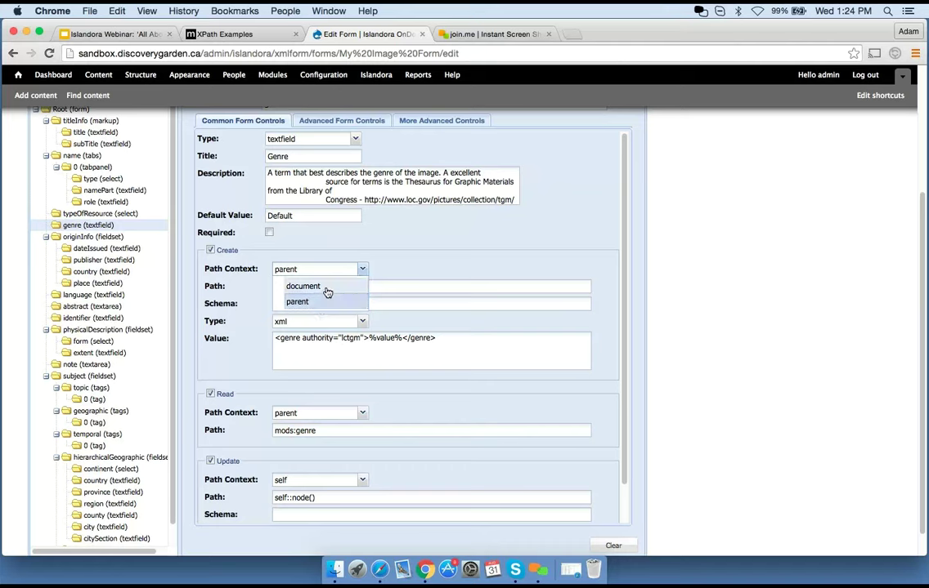
{"action": "left_click", "coordinate": [325, 287]}
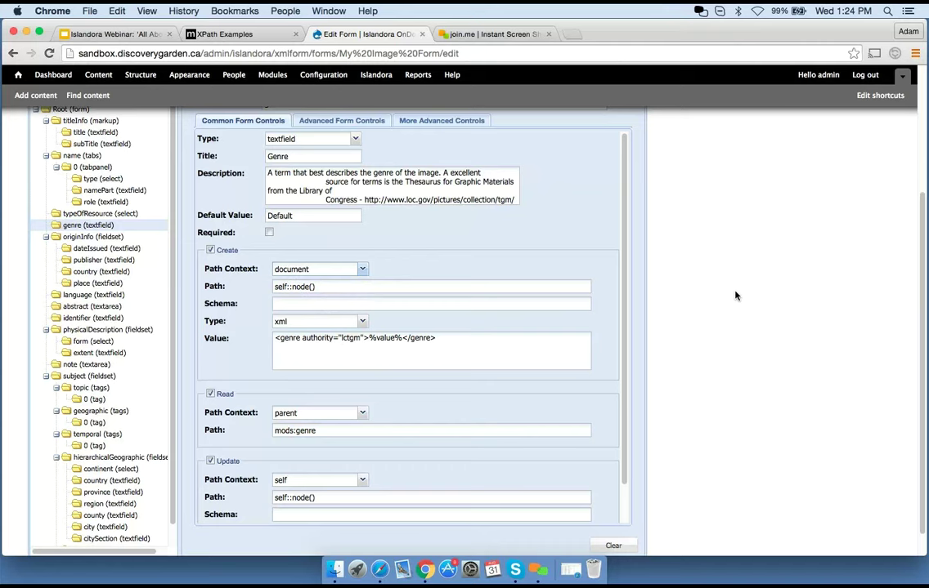
Step: Set the genre element's Create path context back to parent
{"action": "scroll", "coordinate": [737, 352], "scroll_direction": "up", "scroll_amount": 1}
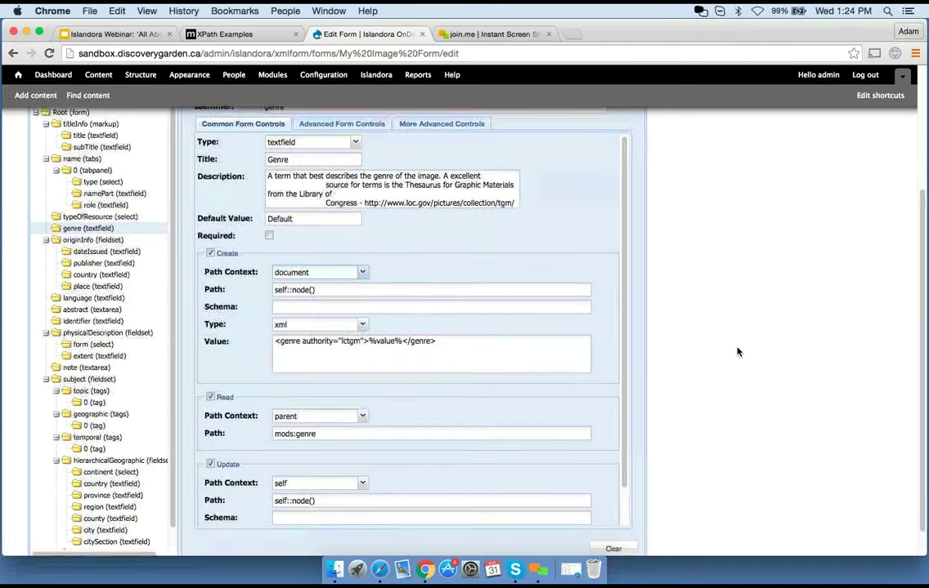
{"action": "scroll", "coordinate": [737, 352], "scroll_direction": "up", "scroll_amount": 5}
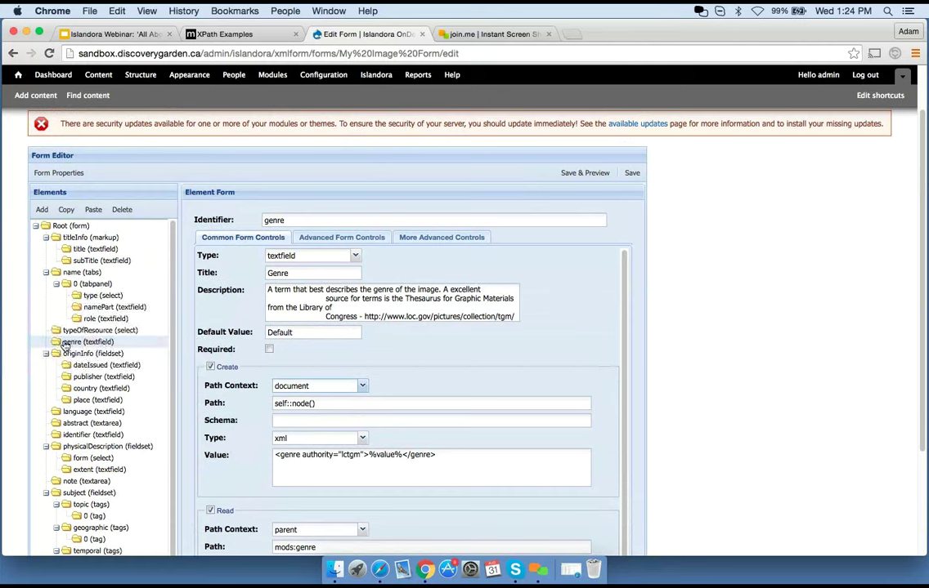
{"action": "left_click", "coordinate": [320, 385]}
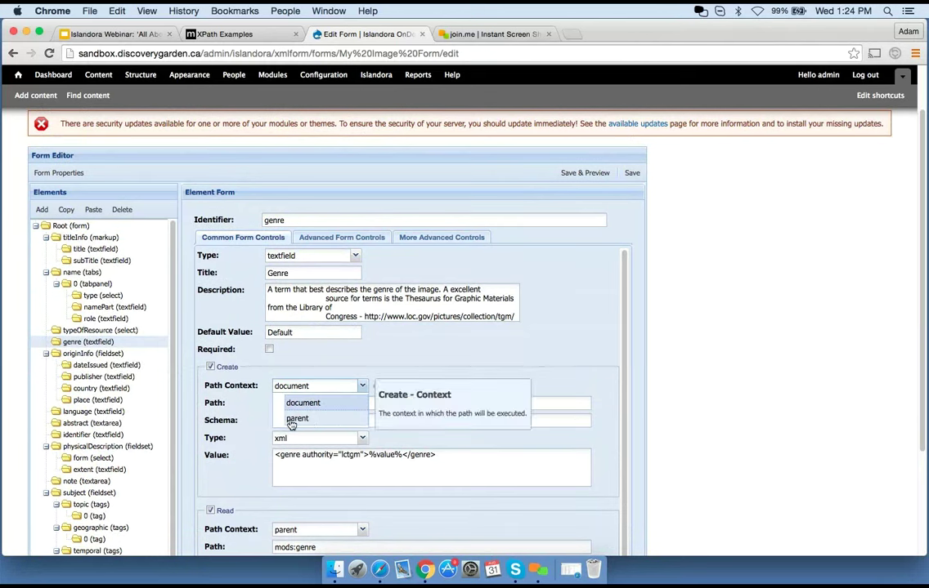
{"action": "left_click", "coordinate": [294, 419]}
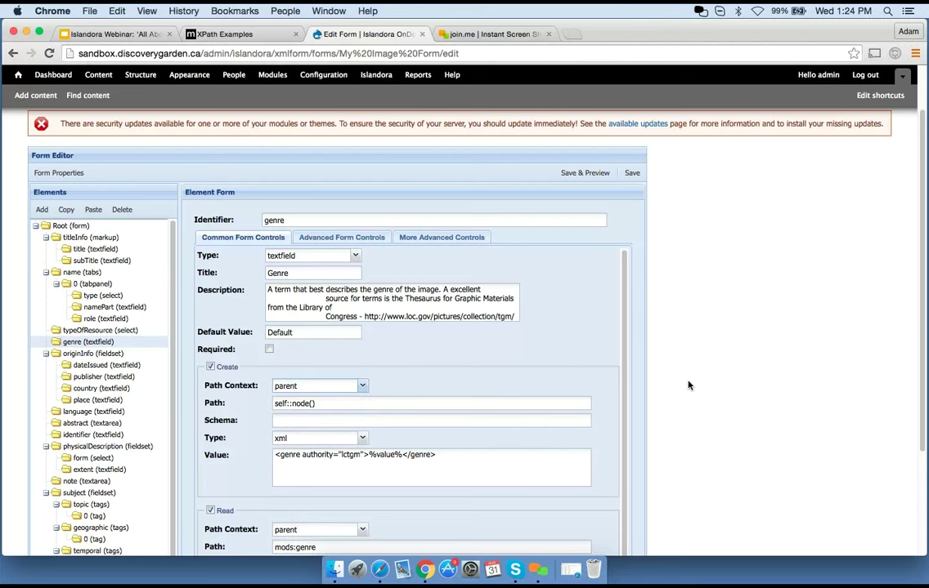
Step: Review the genre element's Create path and the Read context and path of its parent, the Root form element
{"action": "scroll", "coordinate": [645, 344], "scroll_direction": "down", "scroll_amount": 2}
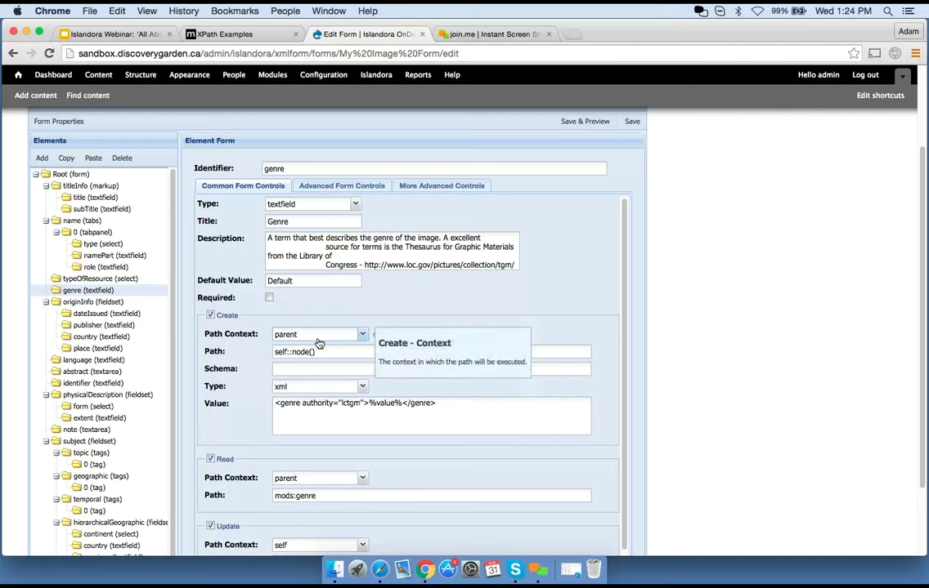
{"action": "left_click", "coordinate": [326, 351]}
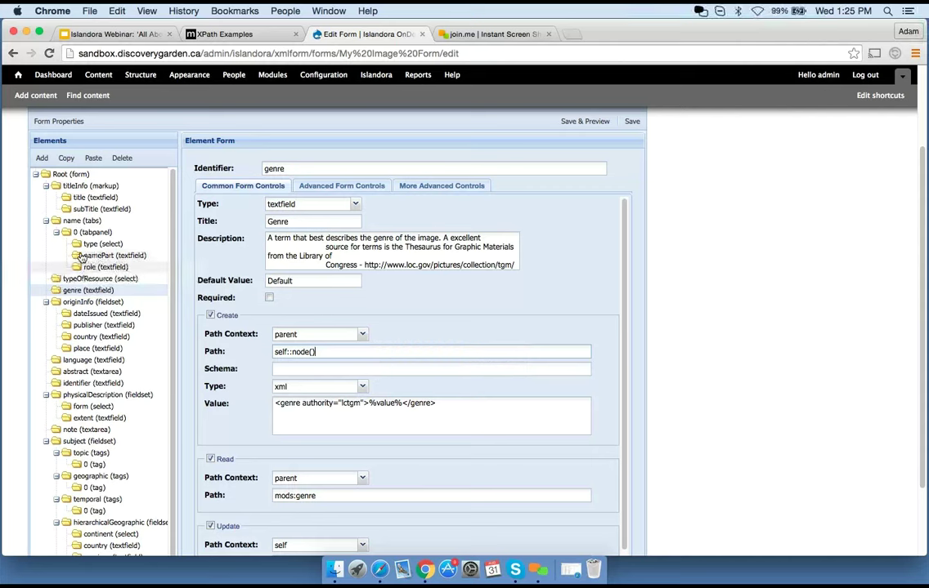
{"action": "left_click", "coordinate": [57, 175]}
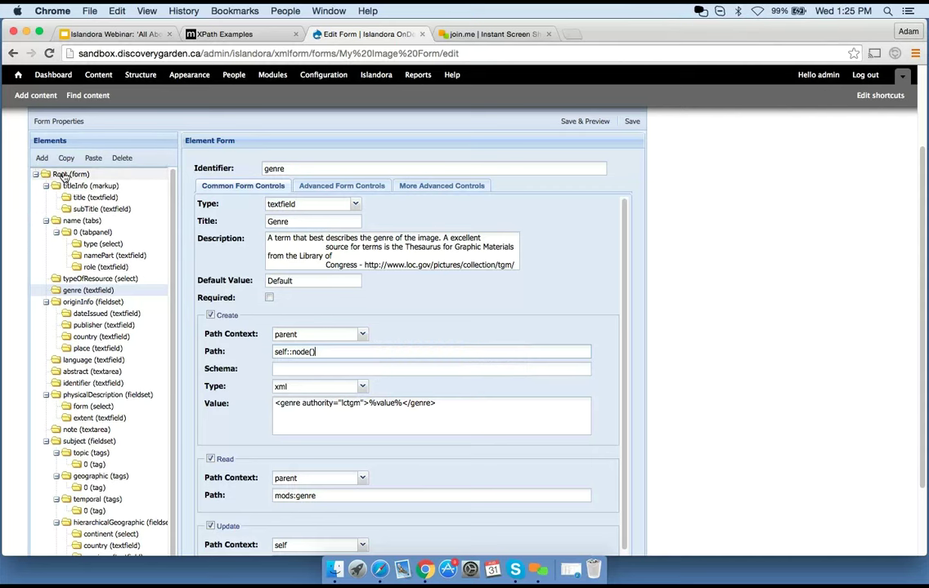
{"action": "scroll", "coordinate": [57, 179], "scroll_direction": "down", "scroll_amount": 2}
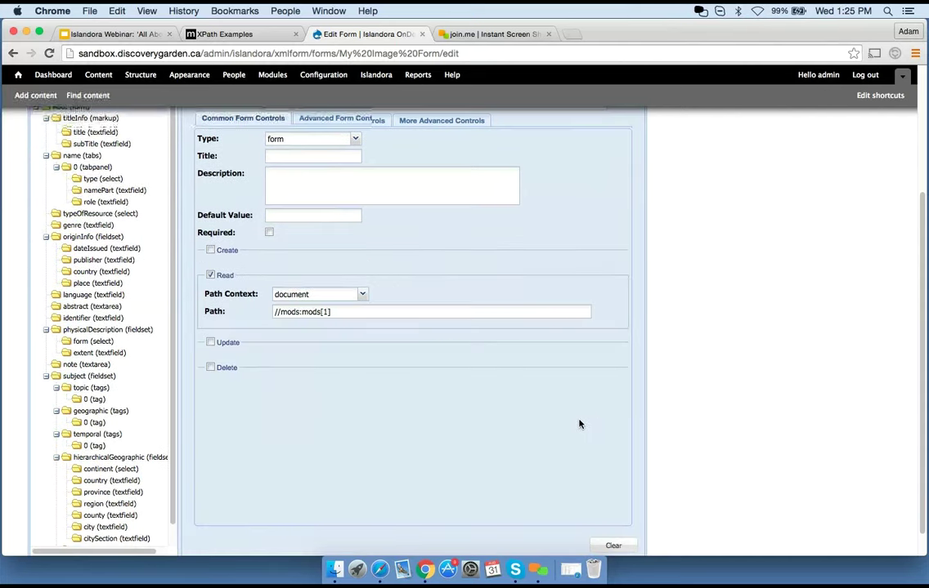
{"action": "scroll", "coordinate": [578, 423], "scroll_direction": "up", "scroll_amount": 2}
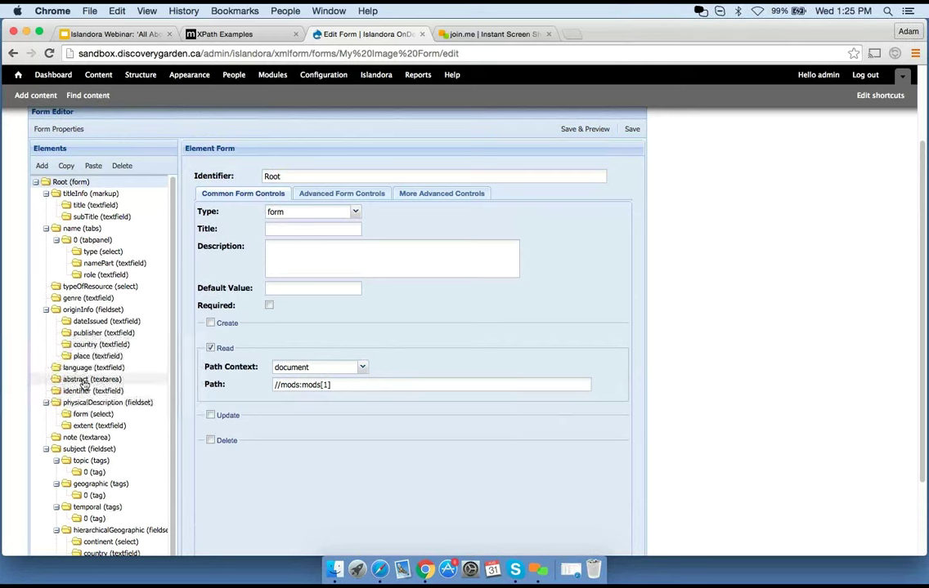
Step: Reopen the genre element and examine its Create path and Create type options, keeping the type as xml
{"action": "left_click", "coordinate": [85, 298]}
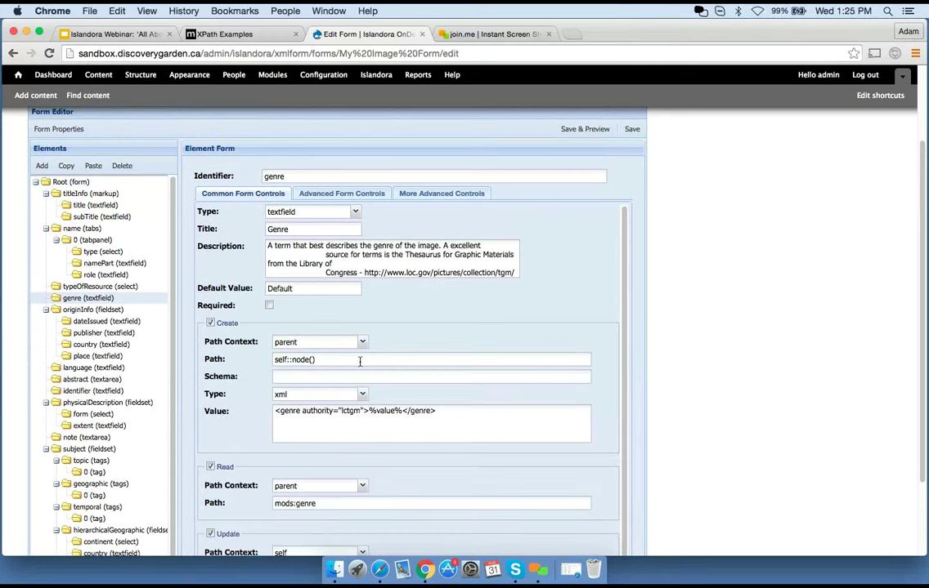
{"action": "mouse_move", "coordinate": [328, 361]}
{"action": "left_click_drag", "start_coordinate": [328, 361], "coordinate": [267, 362]}
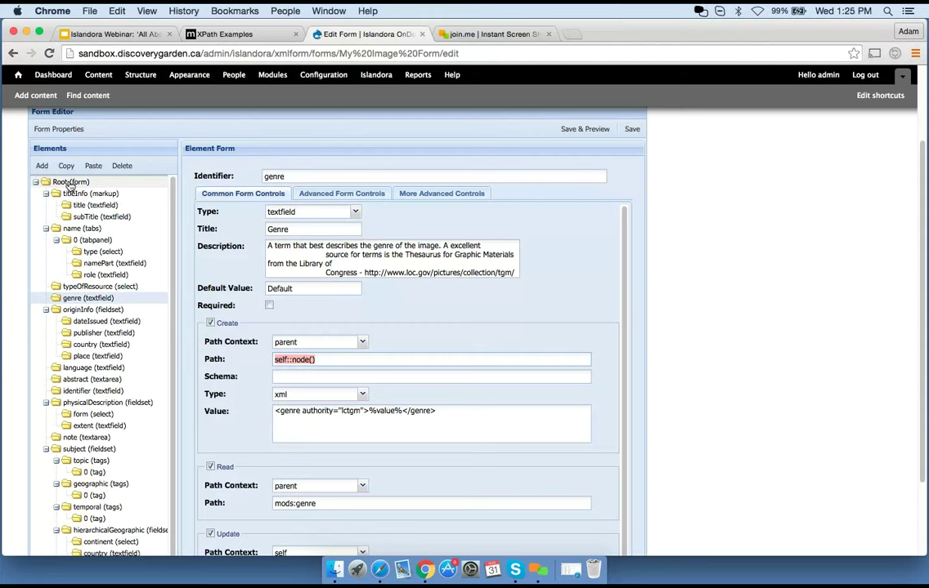
{"action": "left_click", "coordinate": [361, 396]}
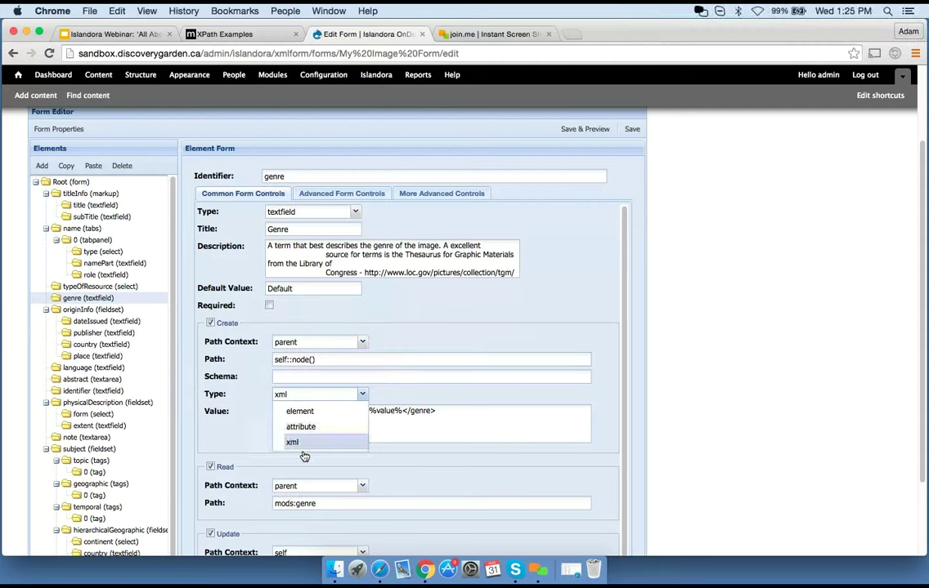
{"action": "left_click", "coordinate": [292, 443]}
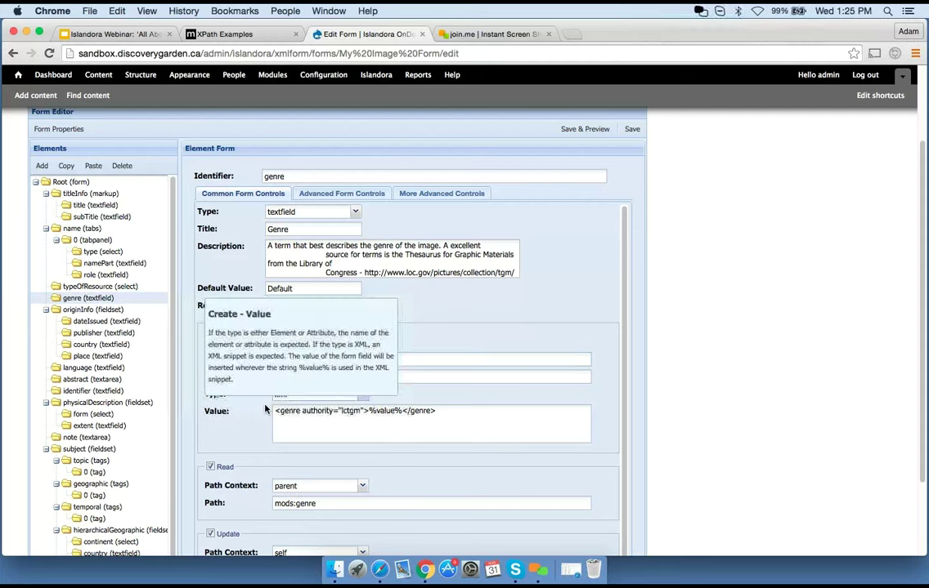
Step: Examine the XML snippet in the genre element's Create value and its %value% placeholder
{"action": "left_click", "coordinate": [281, 412]}
{"action": "left_click_drag", "start_coordinate": [281, 412], "coordinate": [475, 417]}
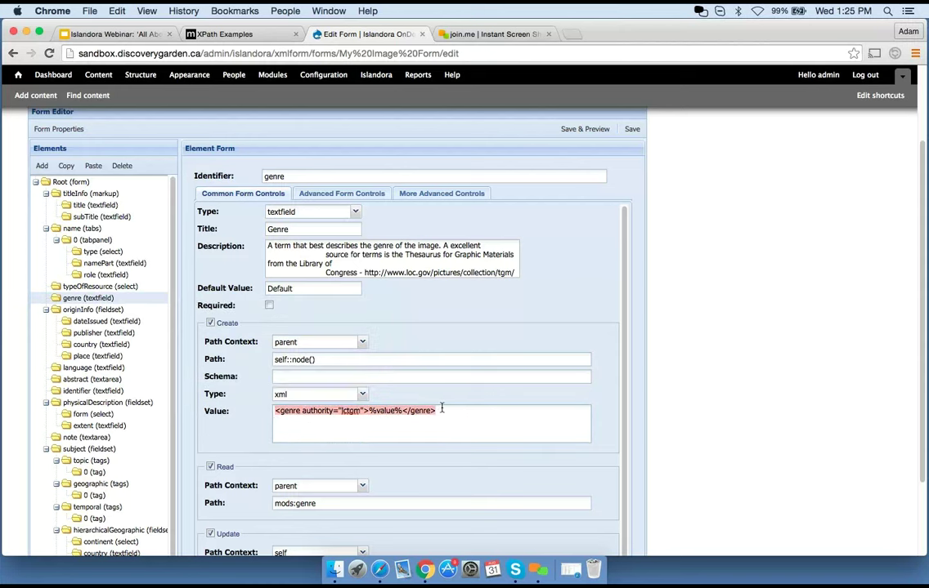
{"action": "left_click", "coordinate": [440, 410]}
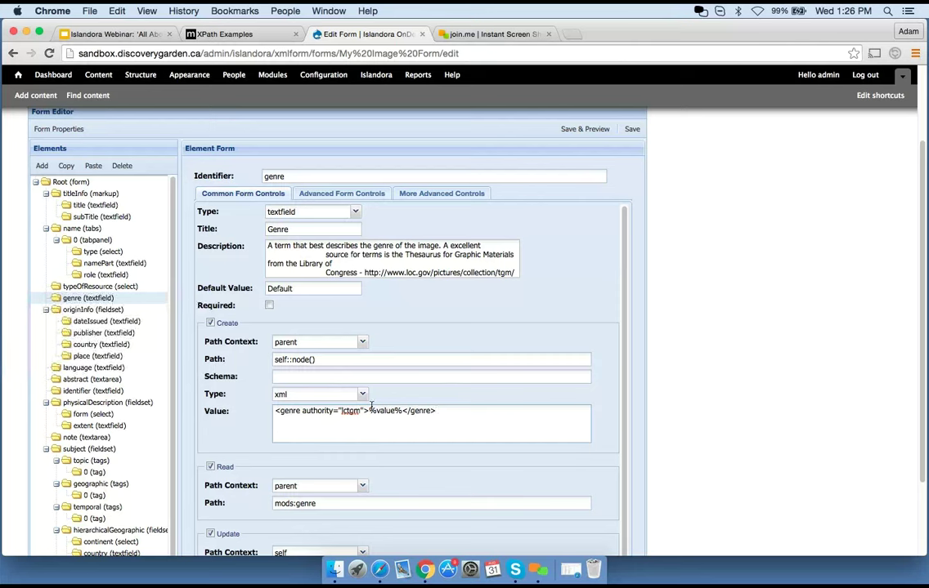
{"action": "mouse_move", "coordinate": [367, 411]}
{"action": "left_click_drag", "start_coordinate": [367, 412], "coordinate": [403, 413]}
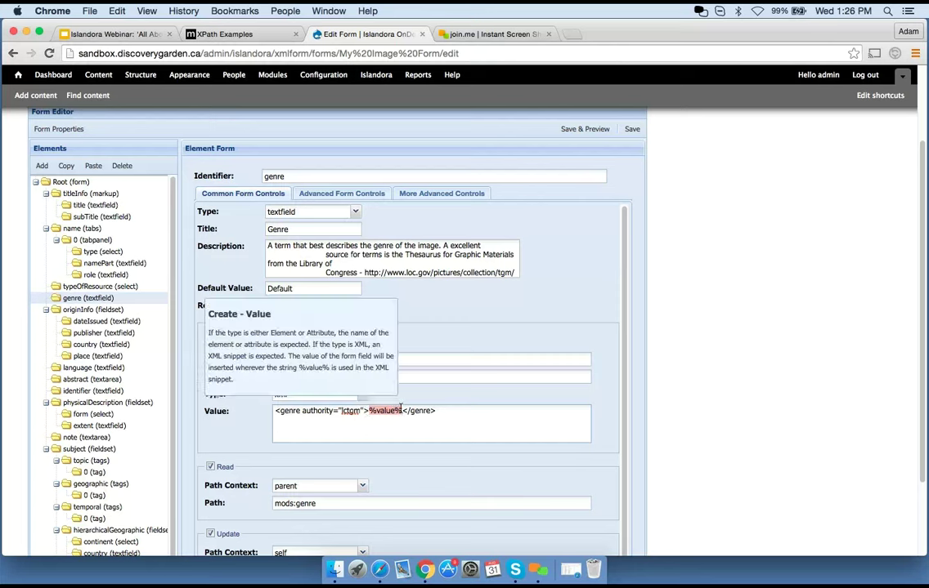
{"action": "left_click", "coordinate": [400, 410]}
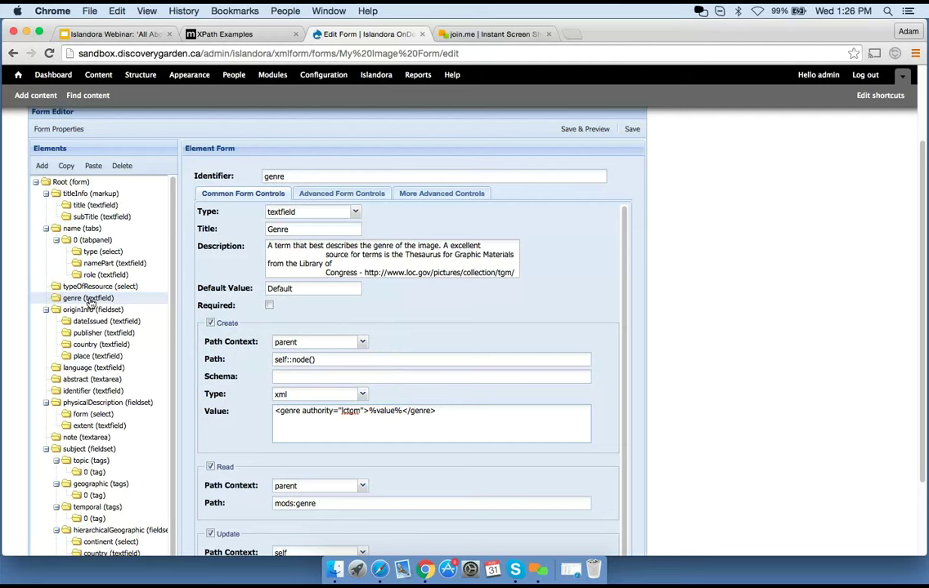
Step: Review the Root element's Read path, and open the form properties to examine the root element name and namespaces
{"action": "left_click", "coordinate": [83, 184]}
{"action": "scroll", "coordinate": [328, 402], "scroll_direction": "down", "scroll_amount": 2}
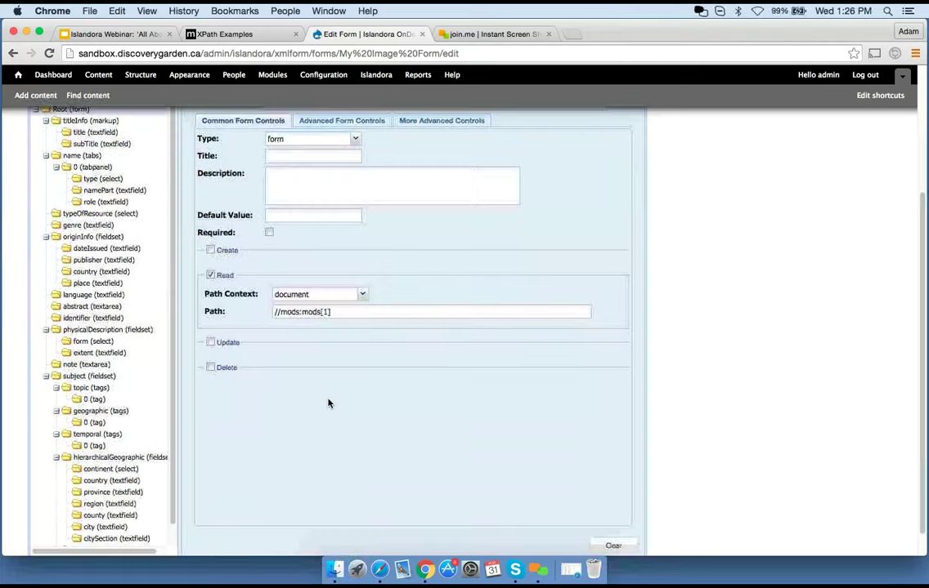
{"action": "left_click", "coordinate": [339, 314]}
{"action": "mouse_move", "coordinate": [247, 322]}
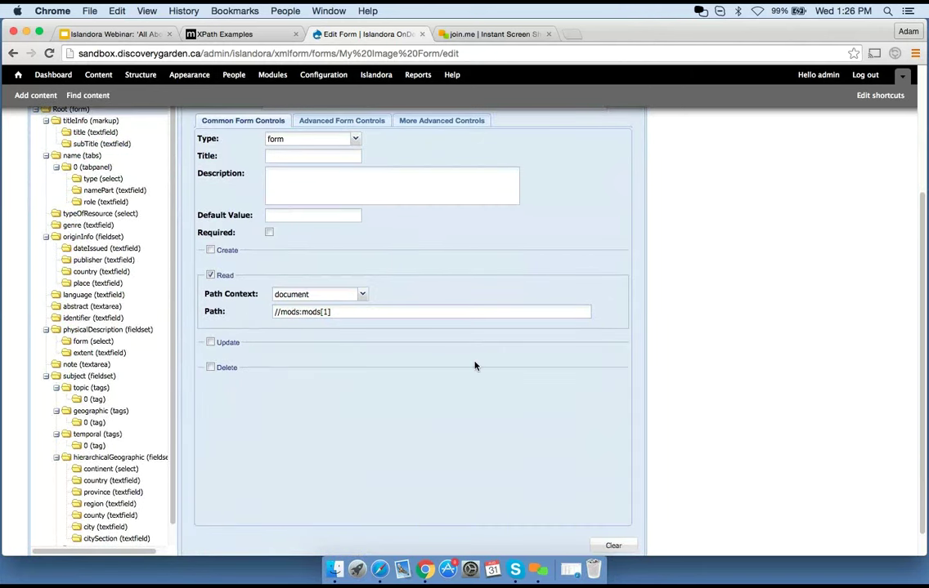
{"action": "scroll", "coordinate": [474, 367], "scroll_direction": "down", "scroll_amount": 1}
{"action": "scroll", "coordinate": [473, 366], "scroll_direction": "up", "scroll_amount": 4}
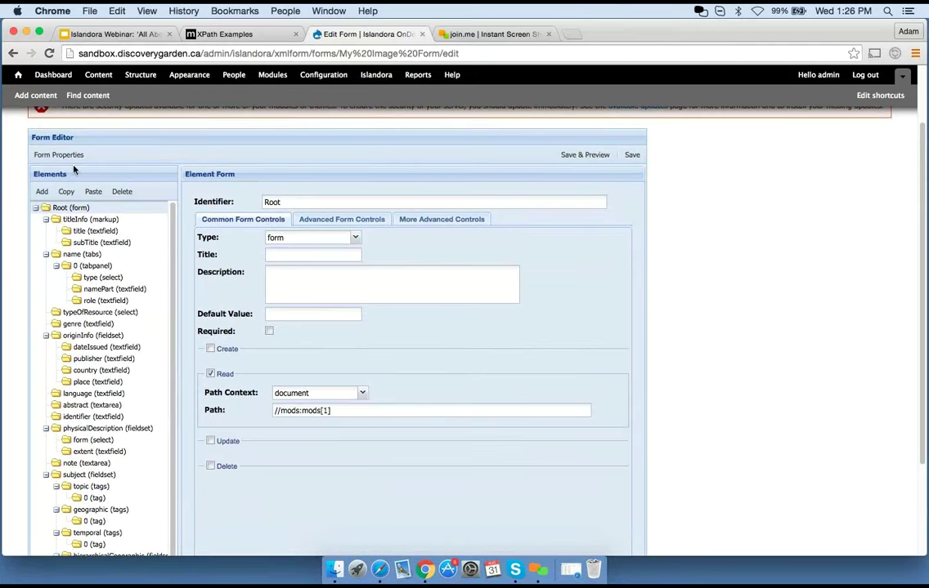
{"action": "left_click", "coordinate": [59, 154]}
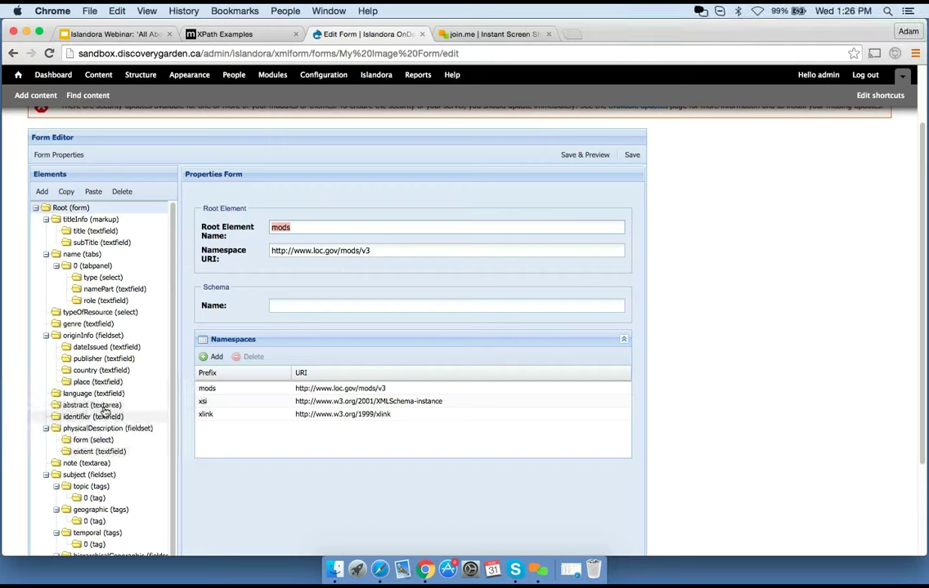
Step: Compare the Create type and value of the typeOfResource element with those of the genre element
{"action": "left_click", "coordinate": [97, 312]}
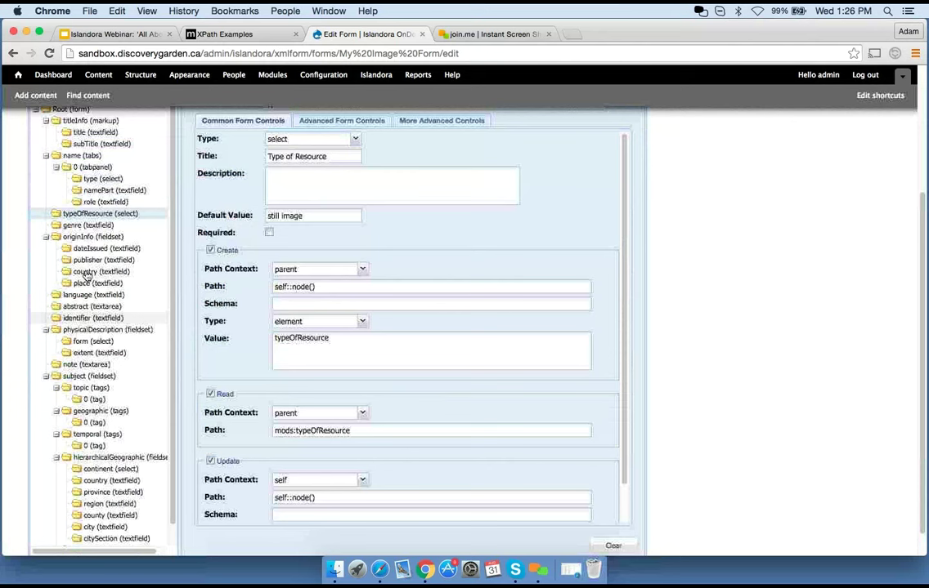
{"action": "left_click", "coordinate": [107, 228]}
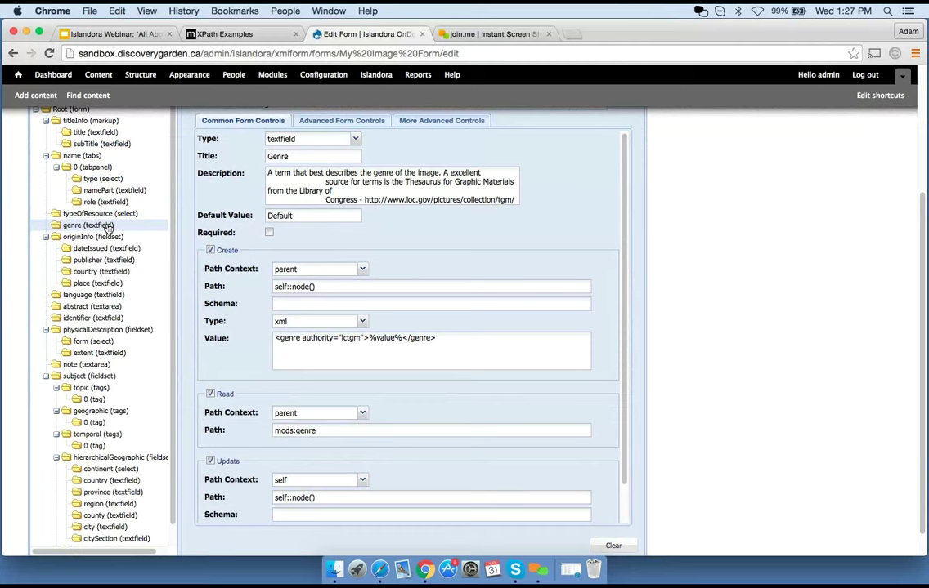
{"action": "left_click_drag", "start_coordinate": [440, 340], "coordinate": [213, 342]}
{"action": "left_click", "coordinate": [363, 324]}
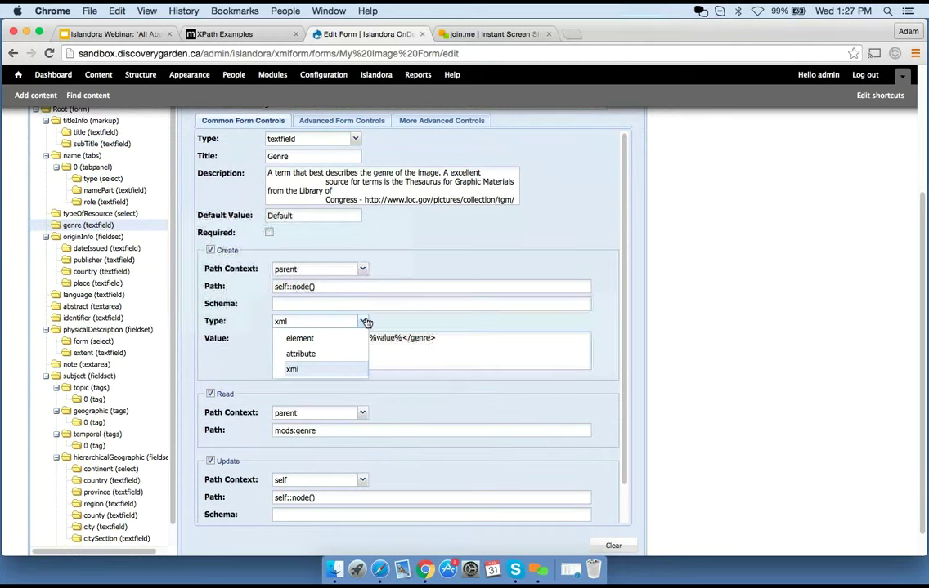
{"action": "left_click", "coordinate": [367, 326]}
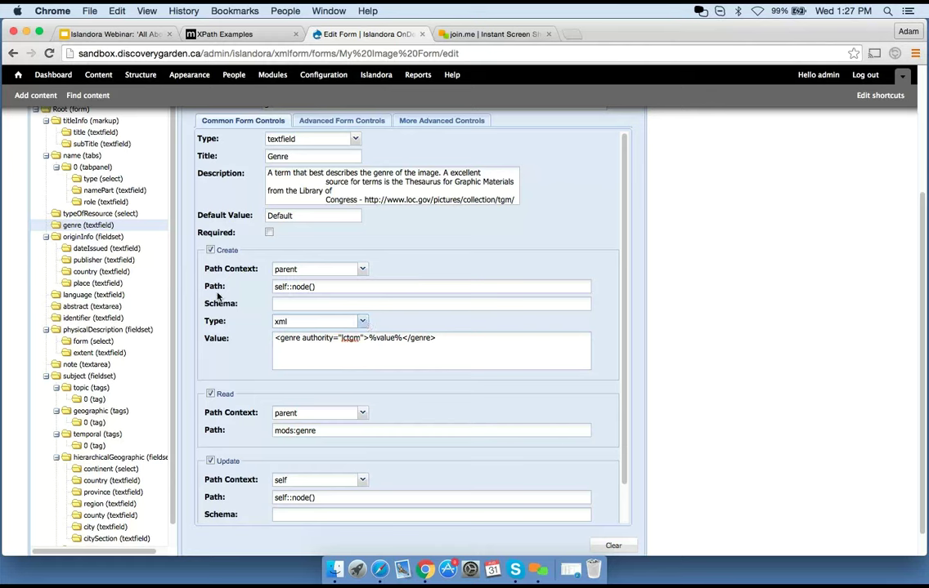
Step: Return to the typeOfResource element and examine its Create path context, path, value and type options
{"action": "left_click", "coordinate": [88, 214]}
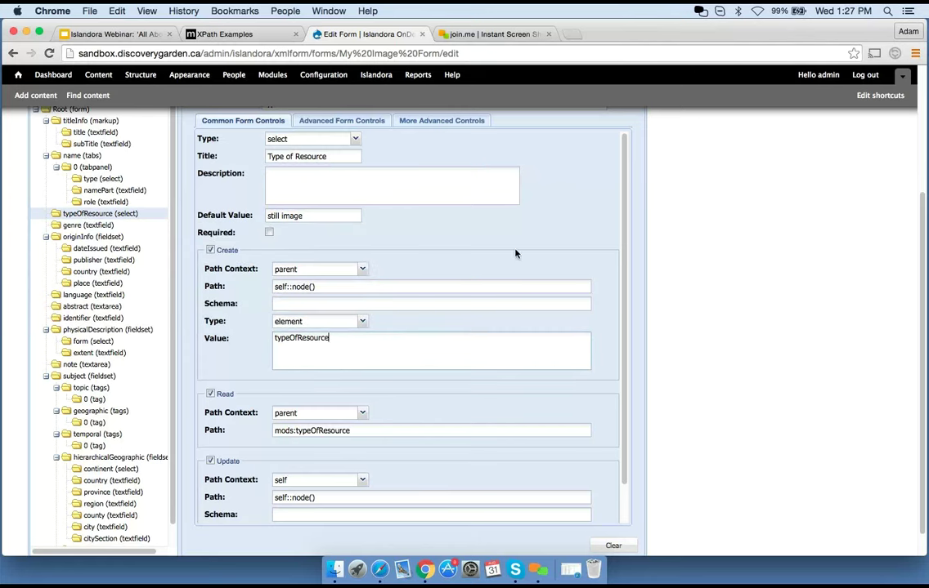
{"action": "mouse_move", "coordinate": [305, 276]}
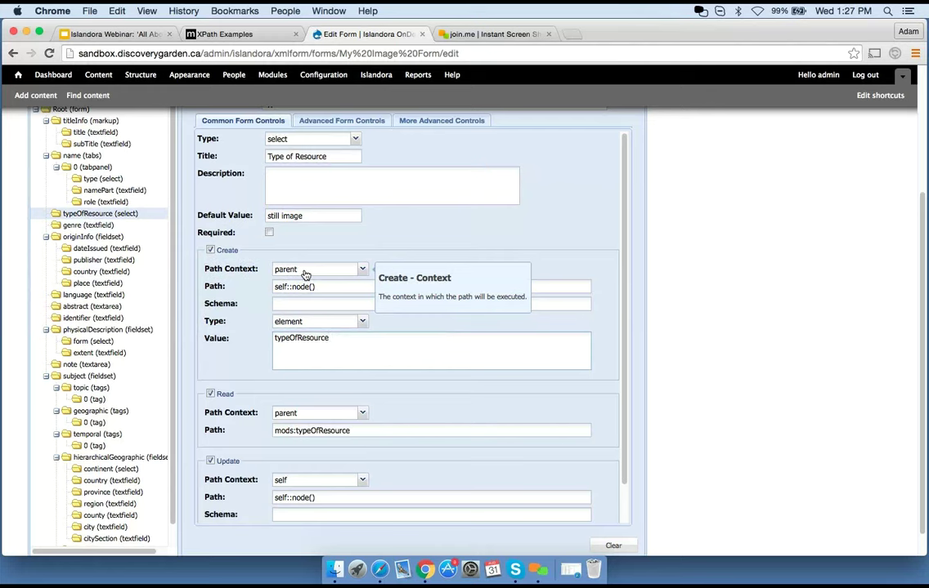
{"action": "mouse_move", "coordinate": [331, 288]}
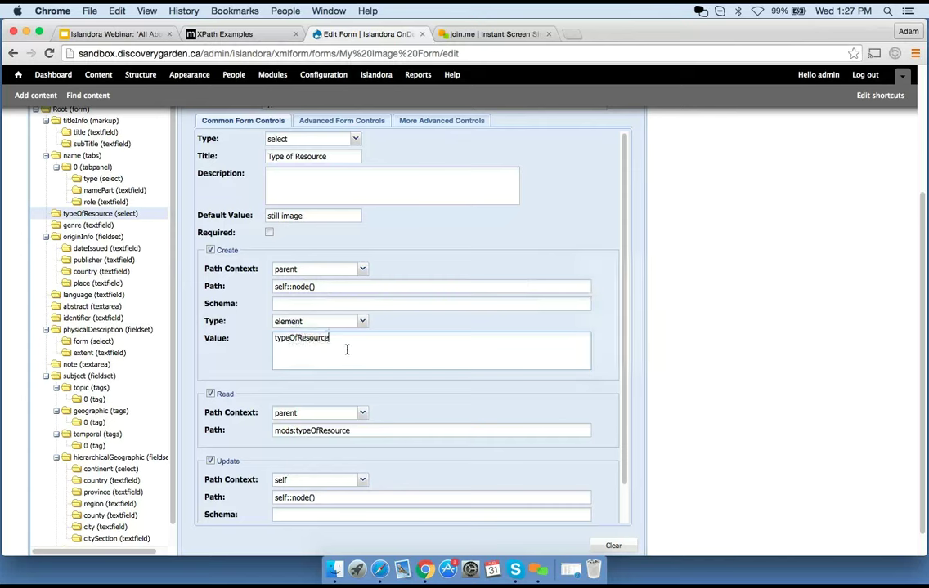
{"action": "left_click", "coordinate": [298, 338]}
{"action": "left_click", "coordinate": [366, 338]}
{"action": "left_click", "coordinate": [359, 322]}
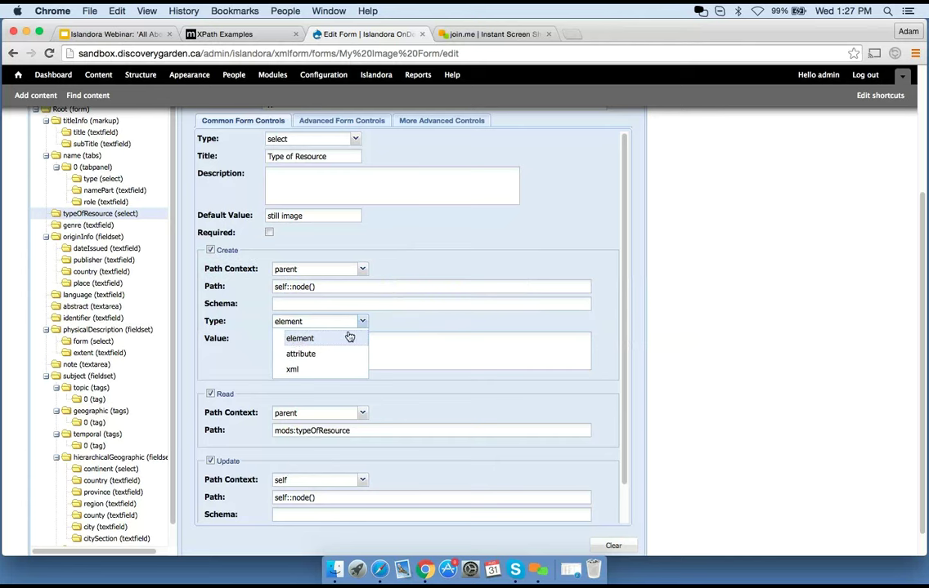
{"action": "left_click", "coordinate": [398, 325]}
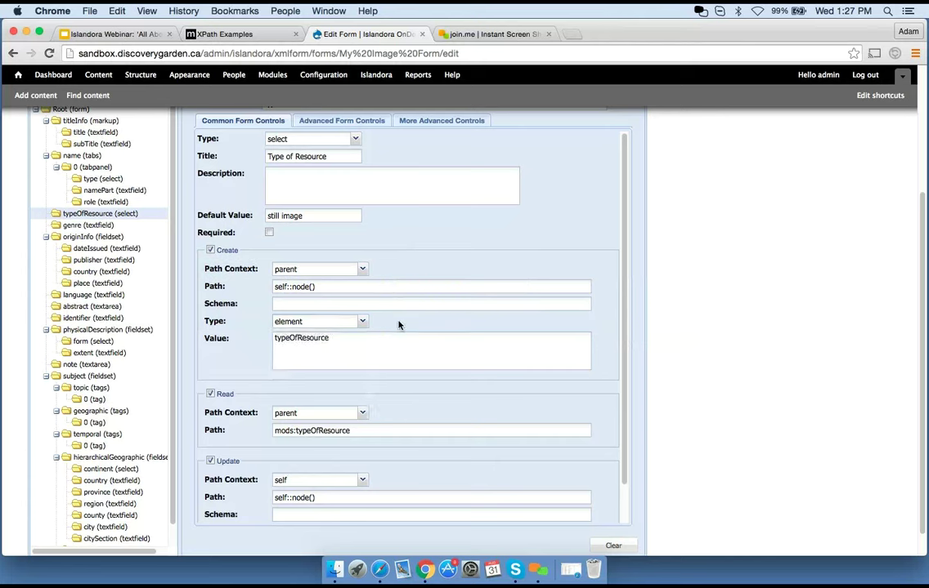
Step: Save and preview the form, and examine the available choices of the Type of Resource field
{"action": "mouse_move", "coordinate": [206, 331]}
{"action": "scroll", "coordinate": [805, 233], "scroll_direction": "up", "scroll_amount": 3}
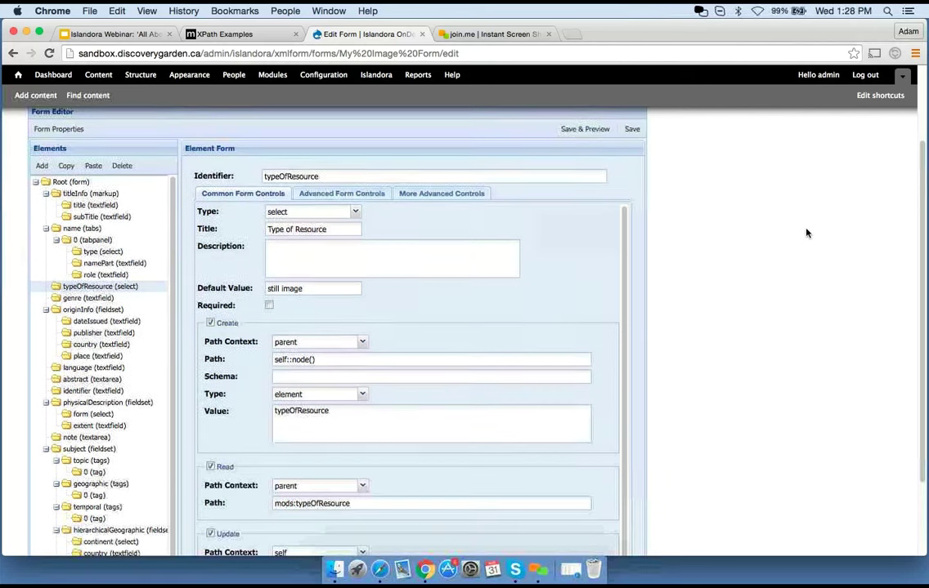
{"action": "left_click", "coordinate": [584, 129]}
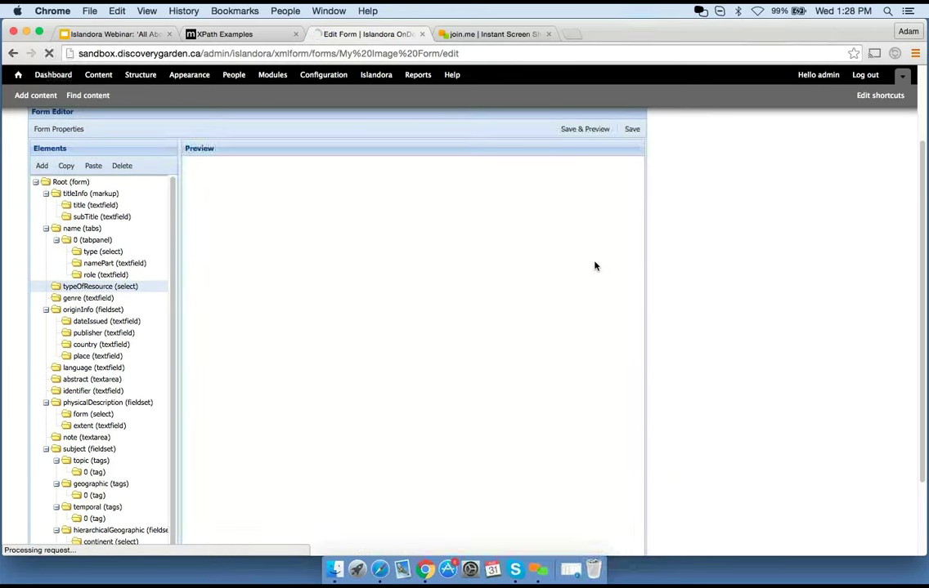
{"action": "scroll", "coordinate": [518, 435], "scroll_direction": "down", "scroll_amount": 5}
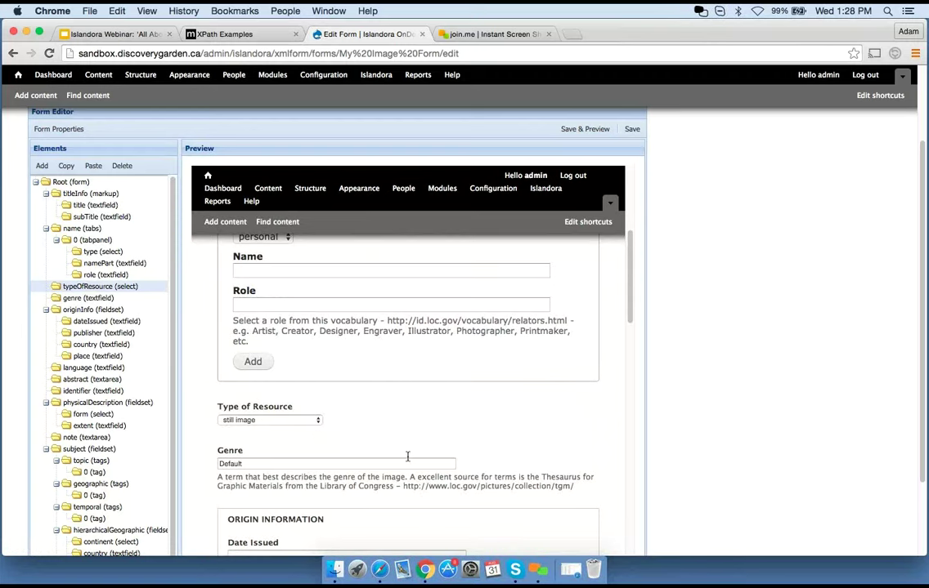
{"action": "left_click", "coordinate": [293, 421]}
{"action": "left_click", "coordinate": [292, 419]}
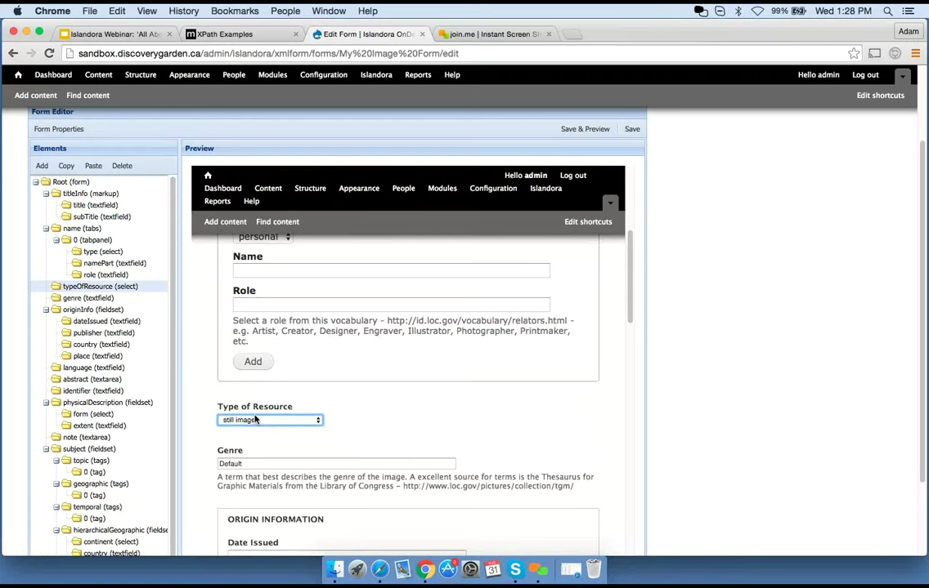
{"action": "left_click", "coordinate": [276, 421]}
{"action": "left_click", "coordinate": [446, 405]}
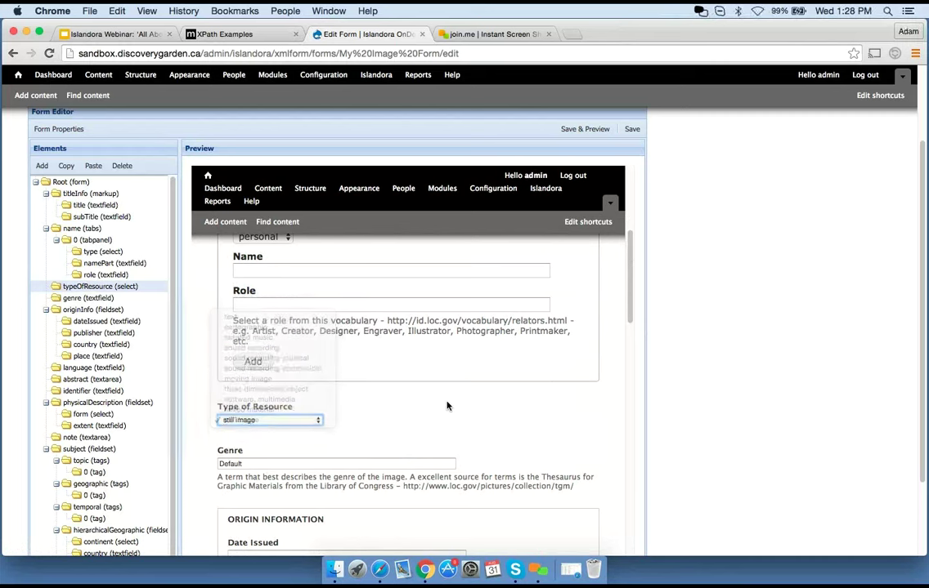
Step: Reopen the typeOfResource element and examine its advanced form controls, including the Collapsed and Collapsible settings
{"action": "left_click", "coordinate": [96, 286]}
{"action": "scroll", "coordinate": [749, 345], "scroll_direction": "up", "scroll_amount": 1}
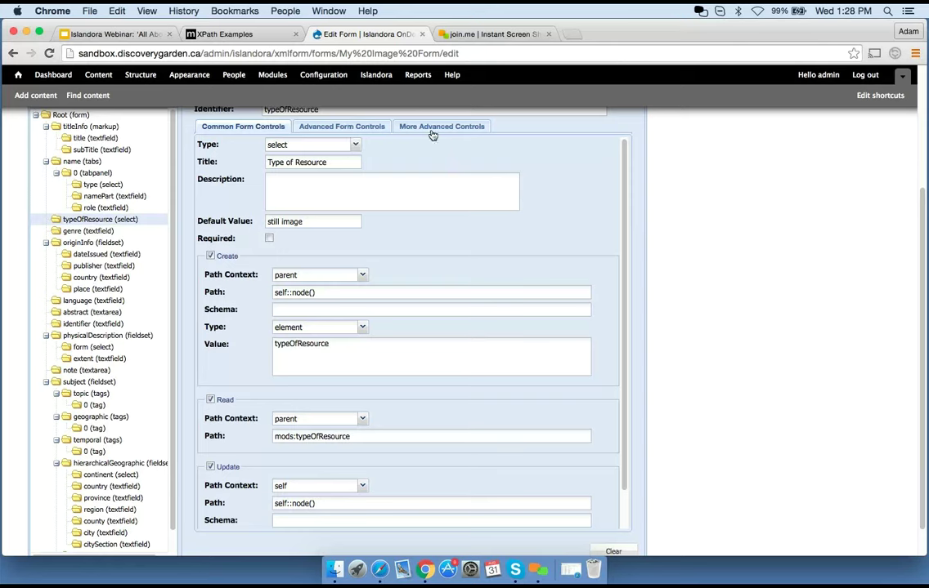
{"action": "left_click", "coordinate": [336, 127]}
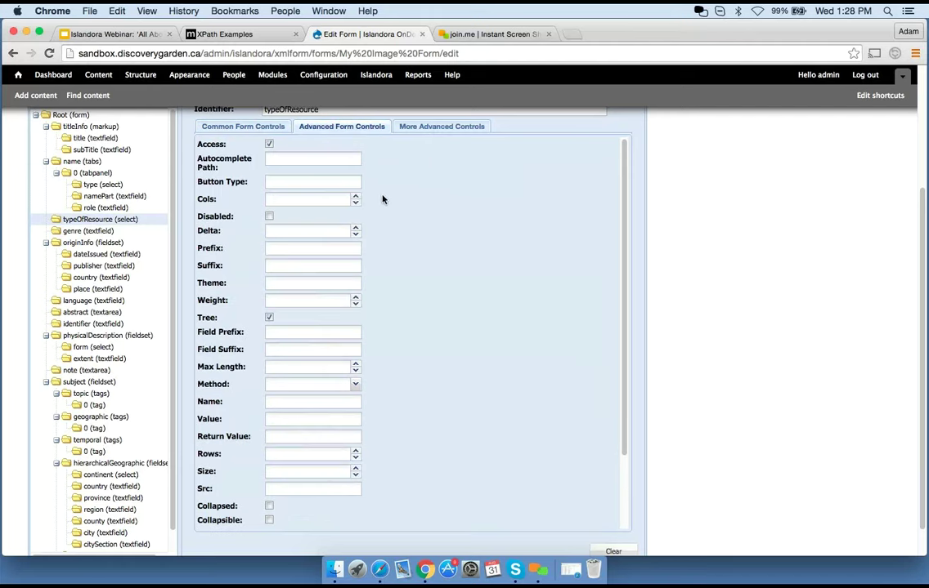
{"action": "left_click", "coordinate": [276, 159]}
{"action": "mouse_move", "coordinate": [338, 198]}
{"action": "mouse_move", "coordinate": [282, 262]}
{"action": "left_click", "coordinate": [288, 283]}
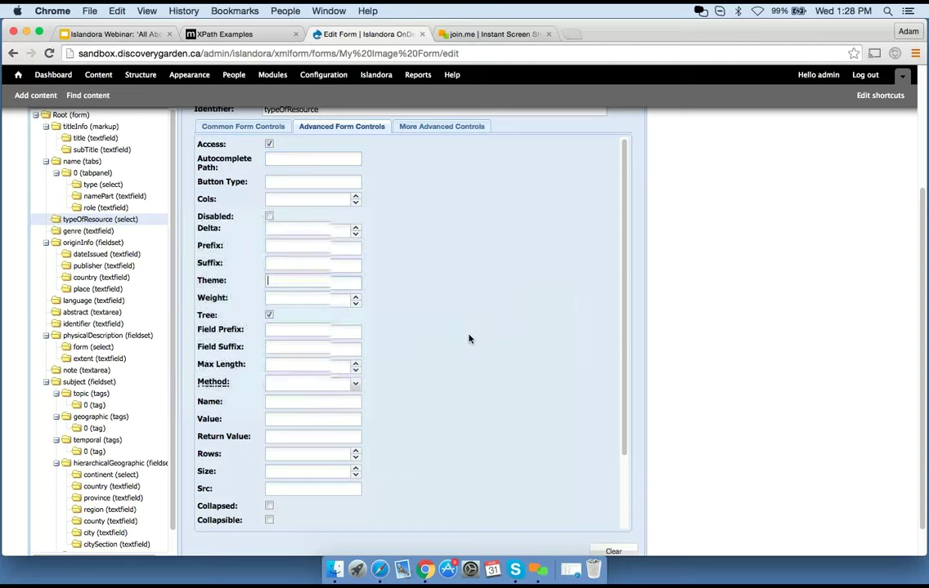
{"action": "scroll", "coordinate": [478, 337], "scroll_direction": "down", "scroll_amount": 5}
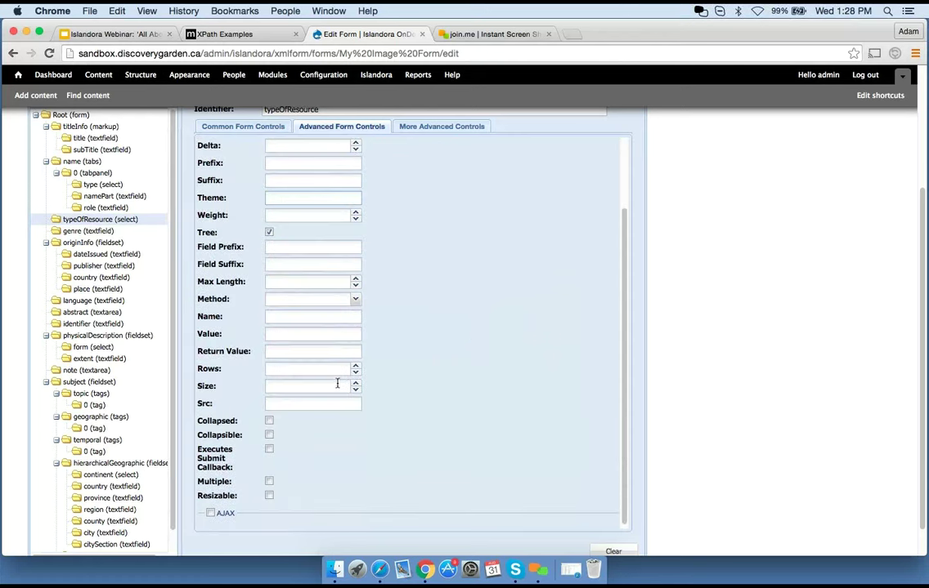
{"action": "mouse_move", "coordinate": [270, 420]}
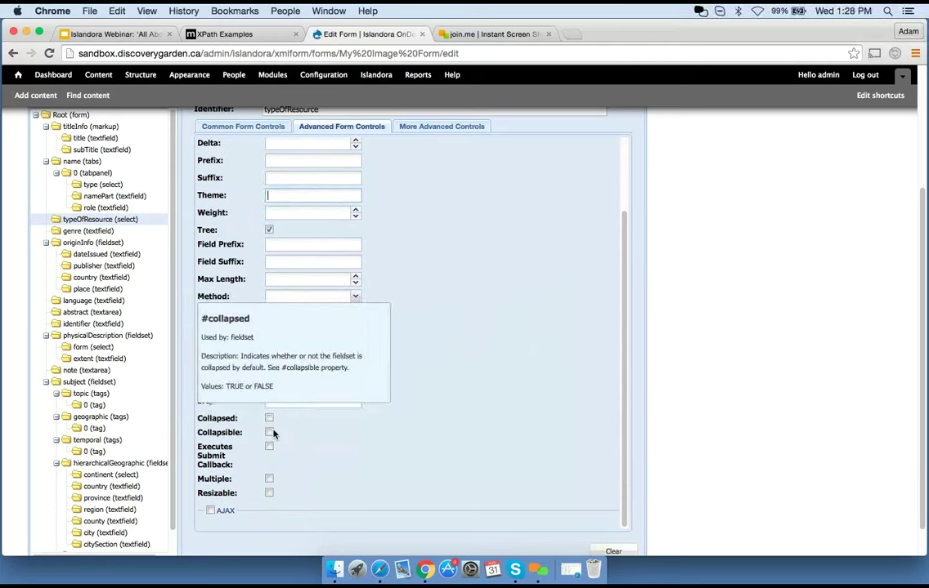
{"action": "mouse_move", "coordinate": [273, 437]}
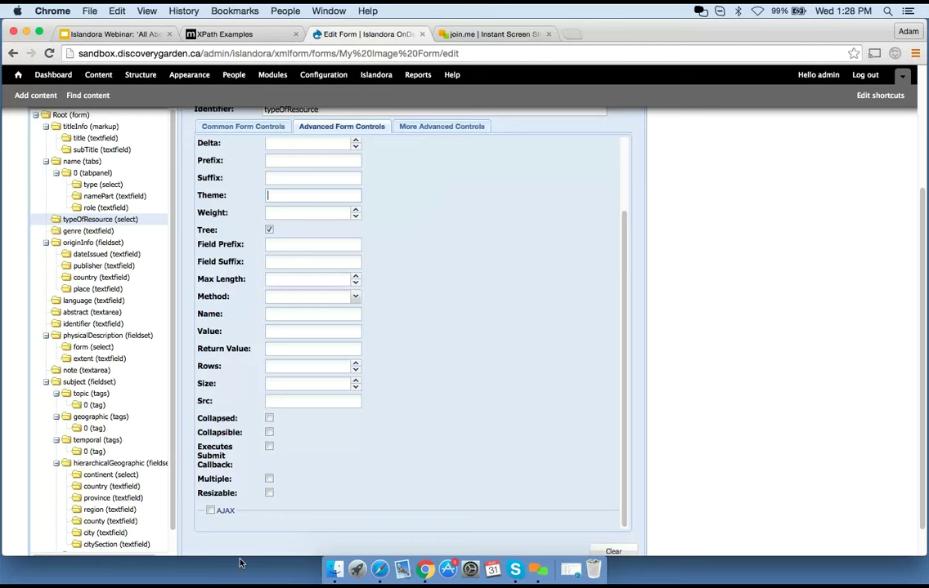
Step: Review the Options list in the more advanced controls of the typeOfResource element
{"action": "scroll", "coordinate": [487, 420], "scroll_direction": "up", "scroll_amount": 6}
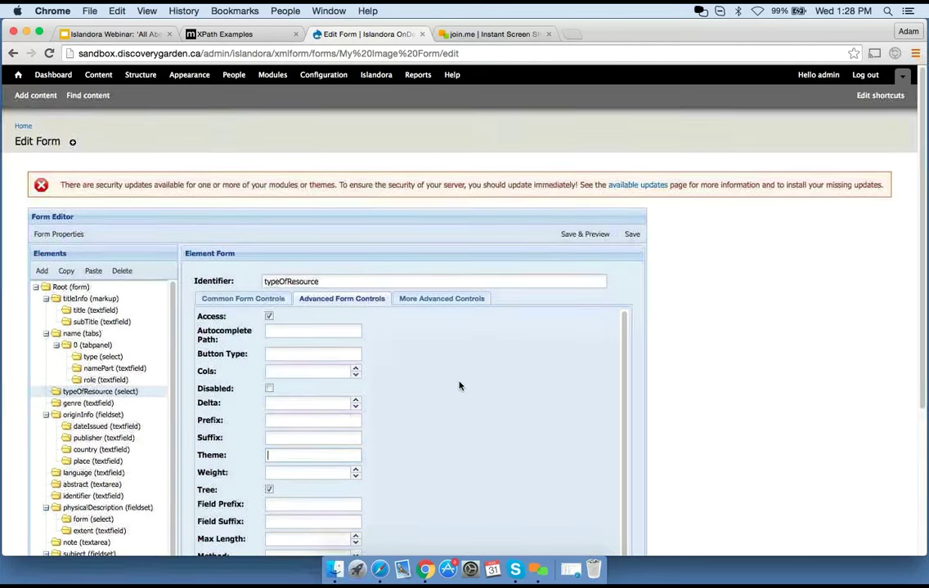
{"action": "left_click", "coordinate": [439, 300]}
{"action": "scroll", "coordinate": [748, 430], "scroll_direction": "down", "scroll_amount": 5}
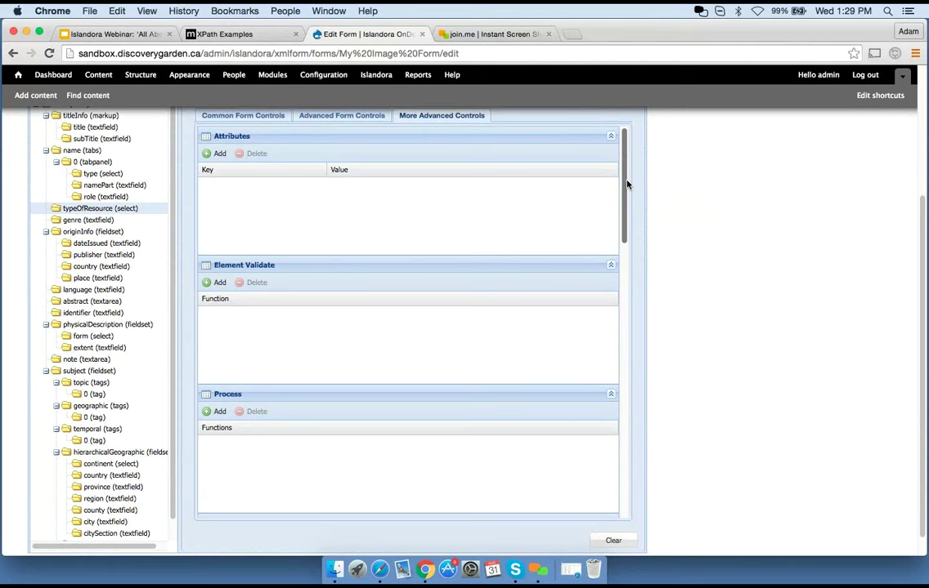
{"action": "left_click_drag", "start_coordinate": [627, 185], "coordinate": [649, 404]}
{"action": "left_click", "coordinate": [237, 238]}
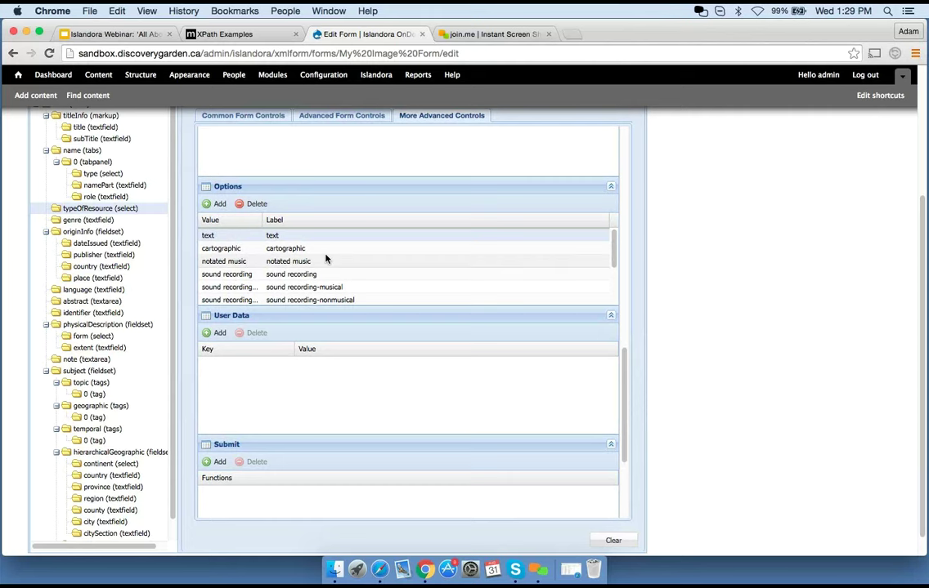
{"action": "scroll", "coordinate": [325, 259], "scroll_direction": "down", "scroll_amount": 3}
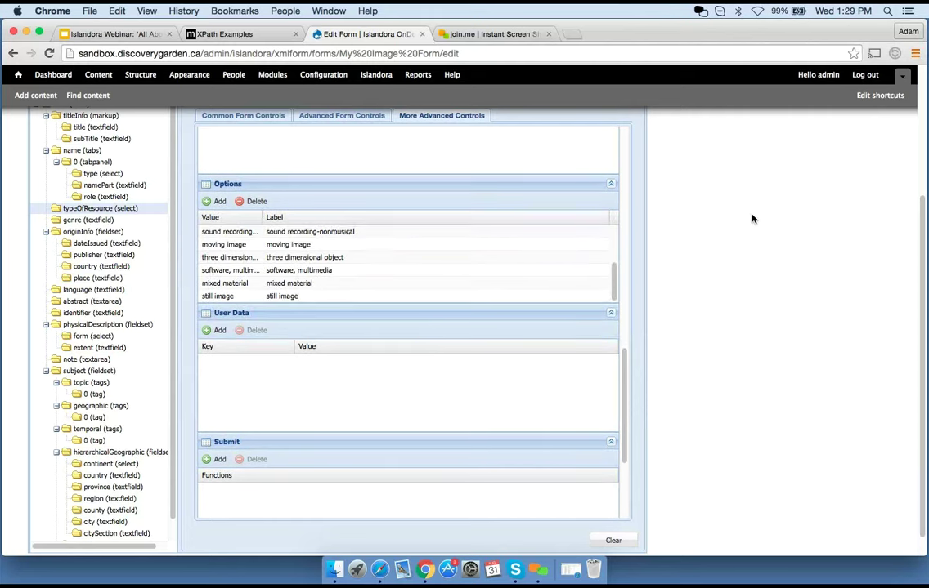
Step: Add an option to typeOfResource with the value "new option" and the label "New Option"
{"action": "left_click", "coordinate": [209, 204]}
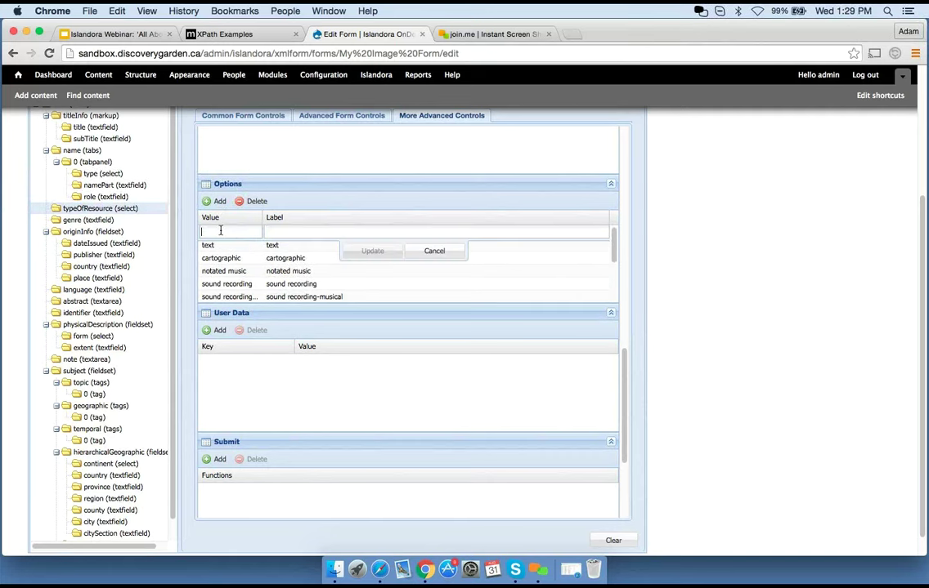
{"action": "type", "text": "new option"}
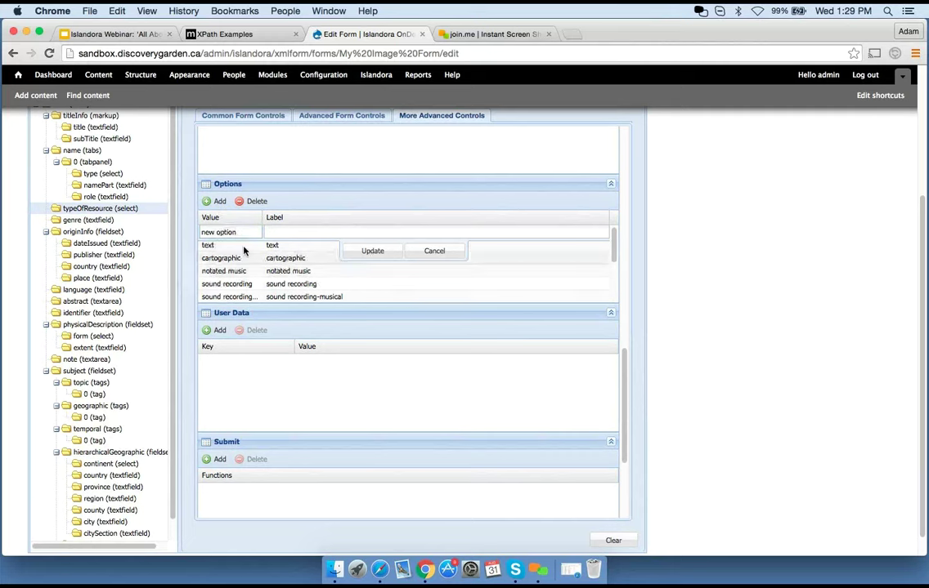
{"action": "left_click_drag", "start_coordinate": [242, 232], "coordinate": [189, 232]}
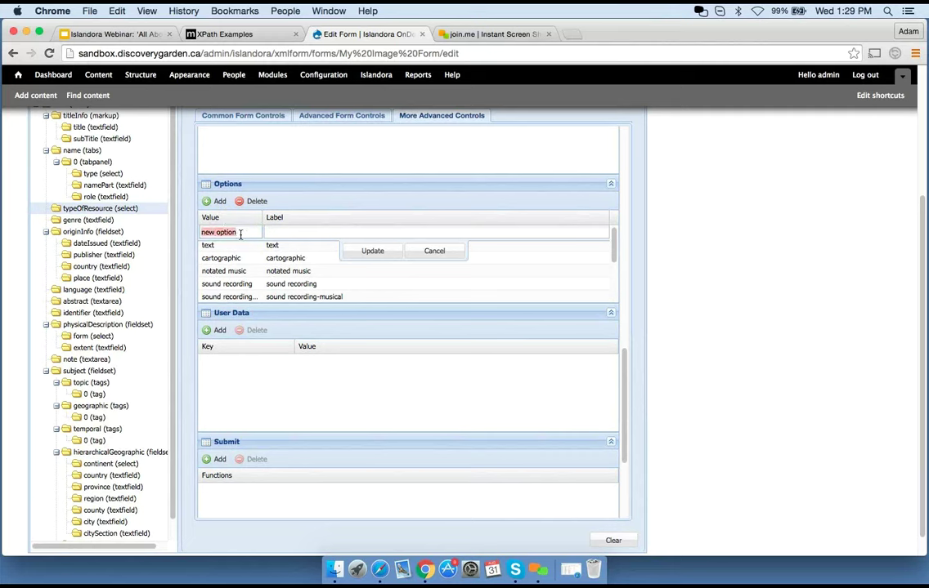
{"action": "double_click", "coordinate": [212, 232]}
{"action": "left_click", "coordinate": [285, 232]}
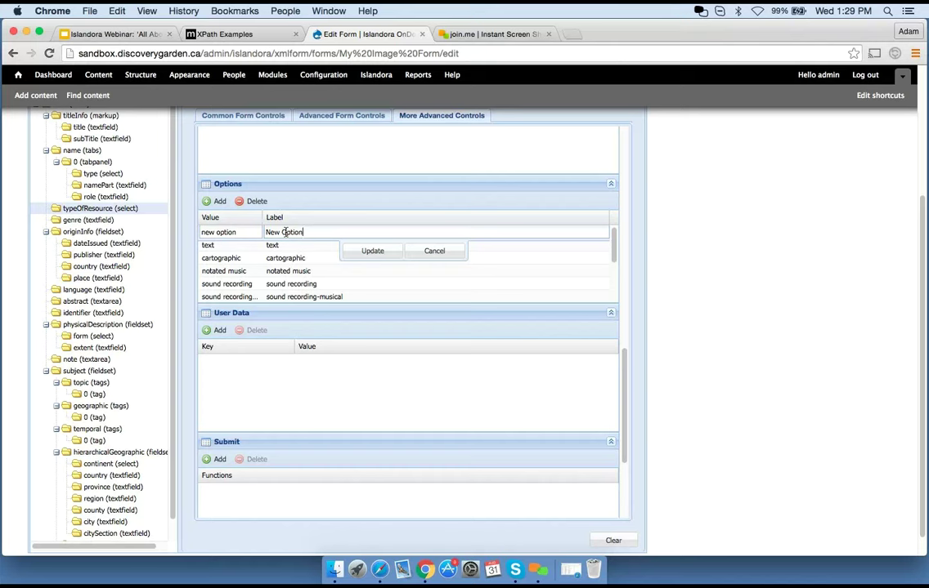
{"action": "left_click", "coordinate": [368, 251]}
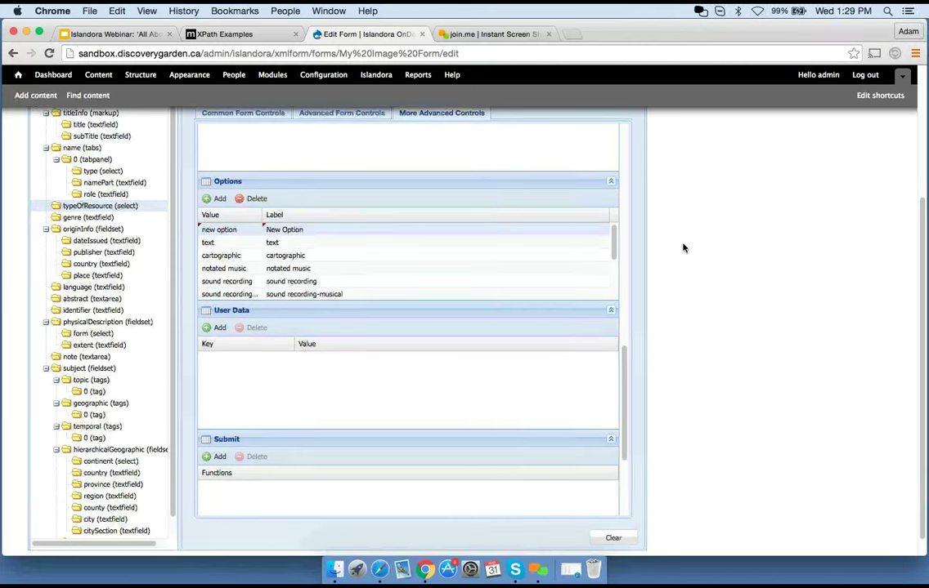
Step: Save and preview the form, and choose New Option for Type of Resource in the preview
{"action": "scroll", "coordinate": [621, 175], "scroll_direction": "up", "scroll_amount": 2}
{"action": "left_click", "coordinate": [583, 135]}
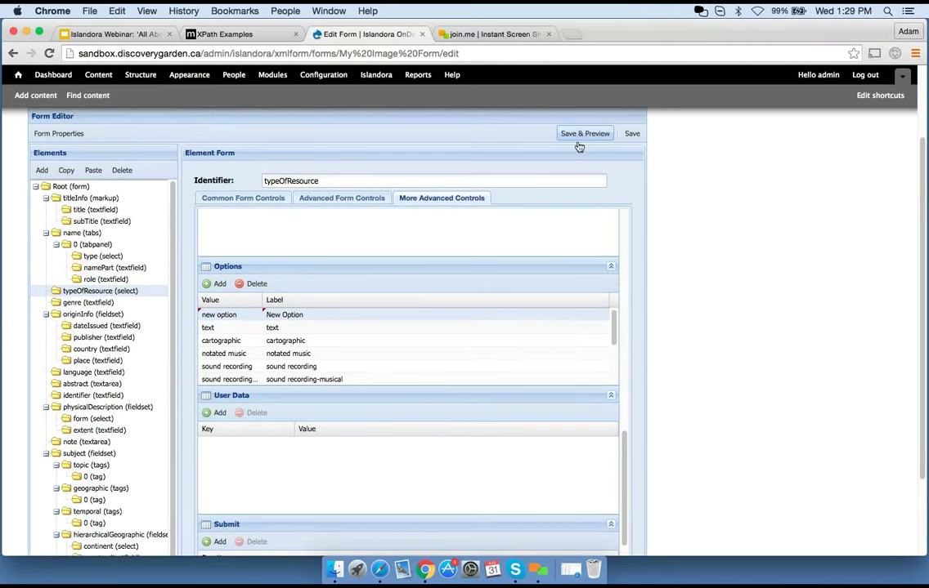
{"action": "scroll", "coordinate": [515, 427], "scroll_direction": "down", "scroll_amount": 3}
{"action": "scroll", "coordinate": [514, 427], "scroll_direction": "down", "scroll_amount": 8}
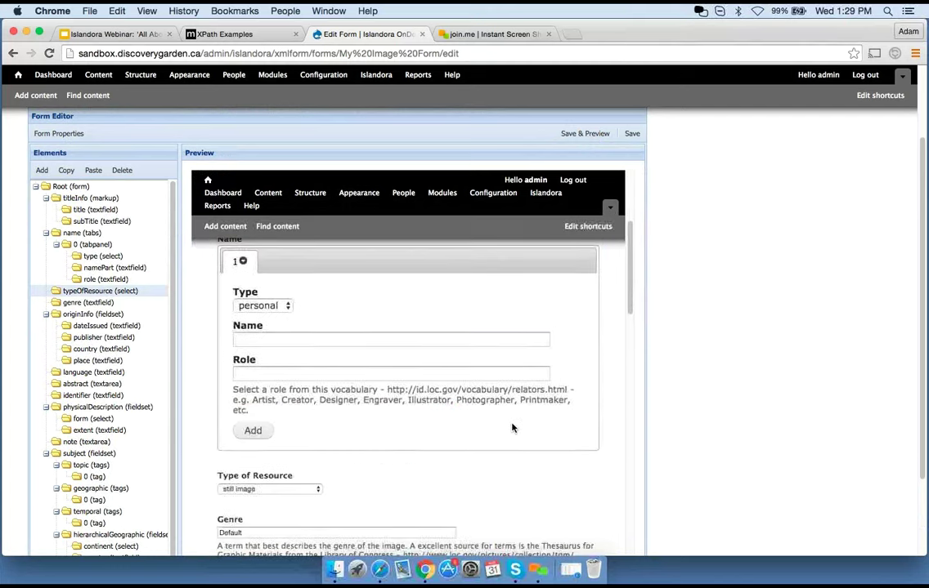
{"action": "left_click", "coordinate": [287, 335]}
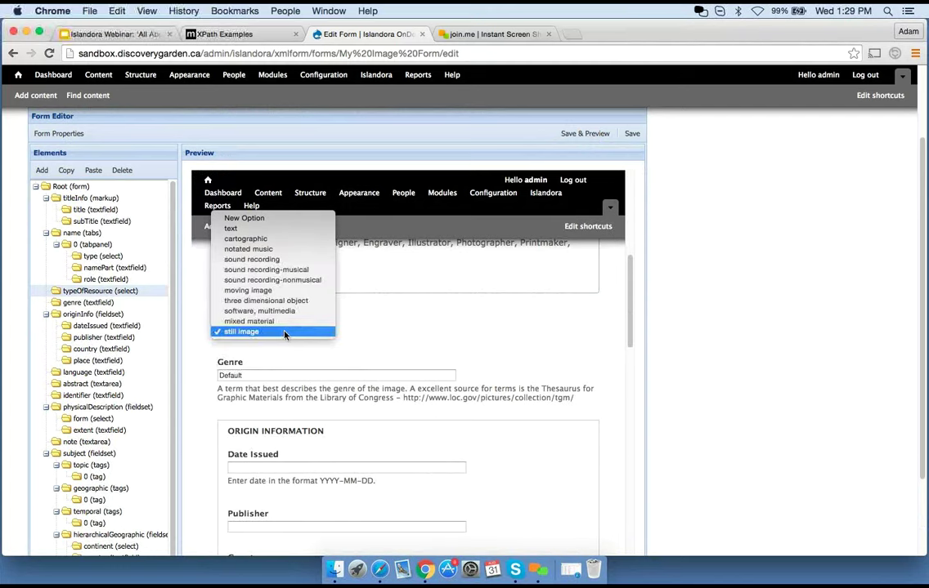
{"action": "left_click", "coordinate": [243, 219]}
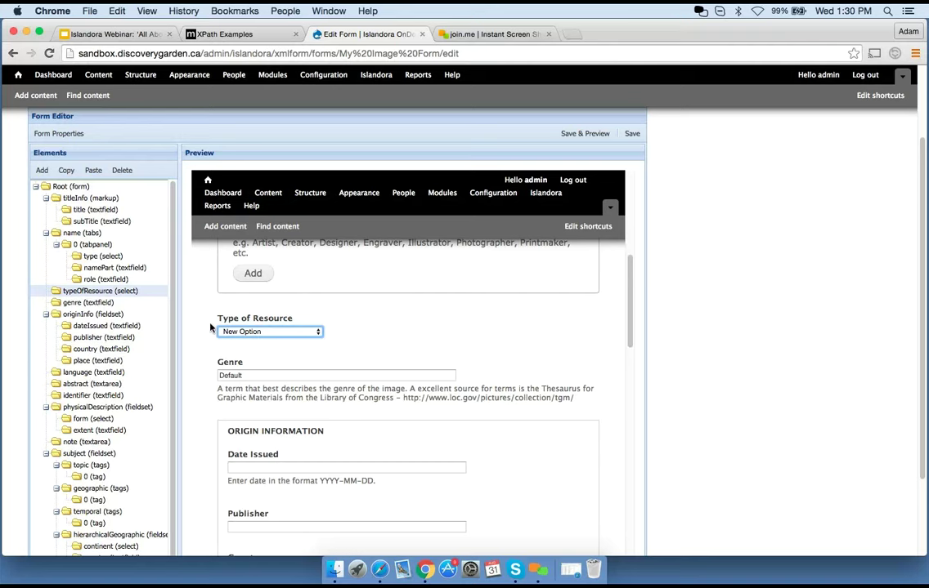
Step: Open the genre element, examine its Create type and XML value, and look through the element tree
{"action": "left_click", "coordinate": [115, 291]}
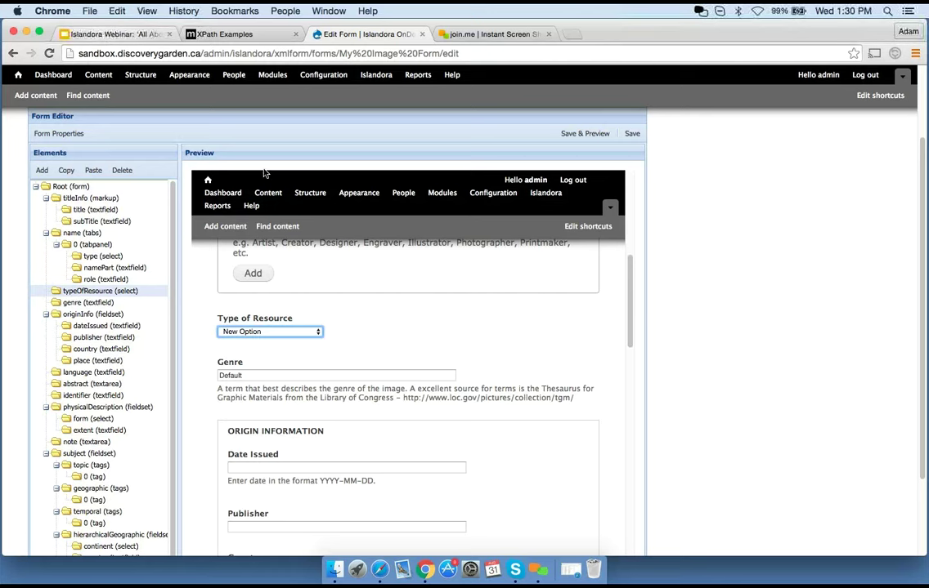
{"action": "left_click", "coordinate": [89, 303]}
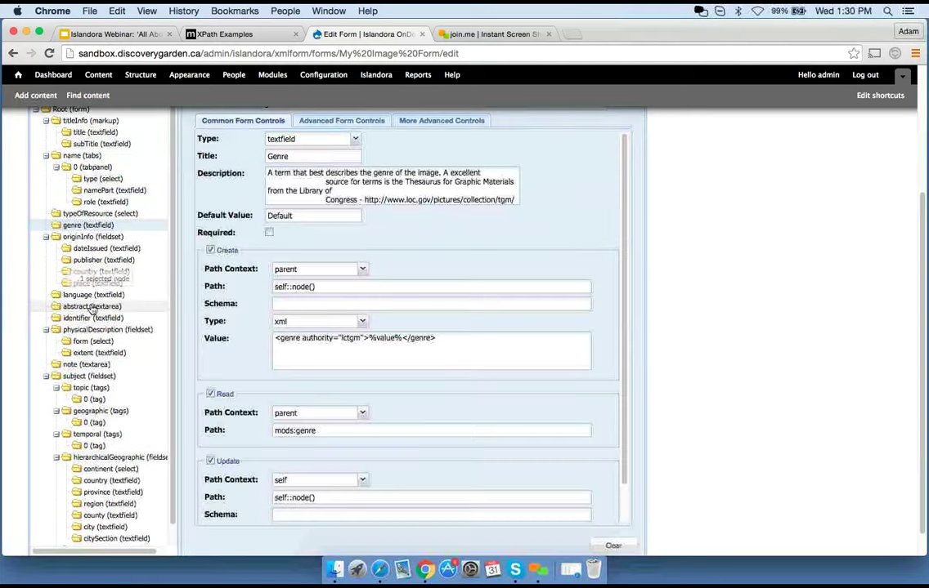
{"action": "left_click", "coordinate": [360, 324]}
{"action": "left_click", "coordinate": [219, 340]}
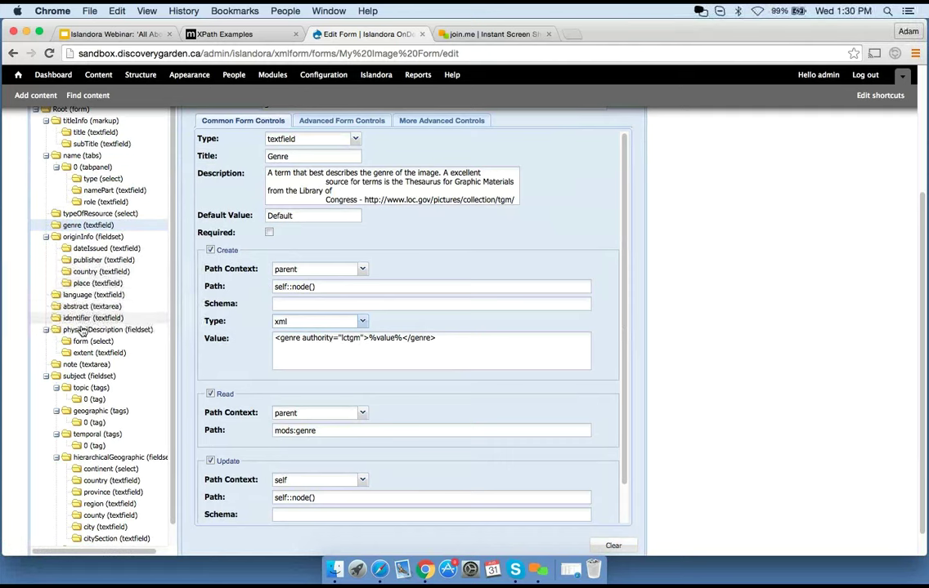
{"action": "scroll", "coordinate": [82, 331], "scroll_direction": "down", "scroll_amount": 2}
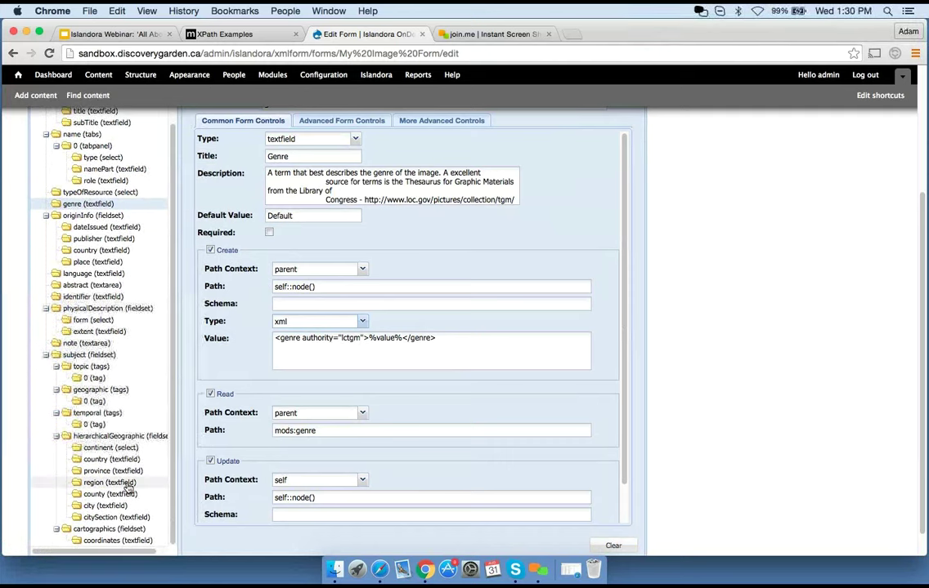
{"action": "scroll", "coordinate": [128, 493], "scroll_direction": "down", "scroll_amount": 2}
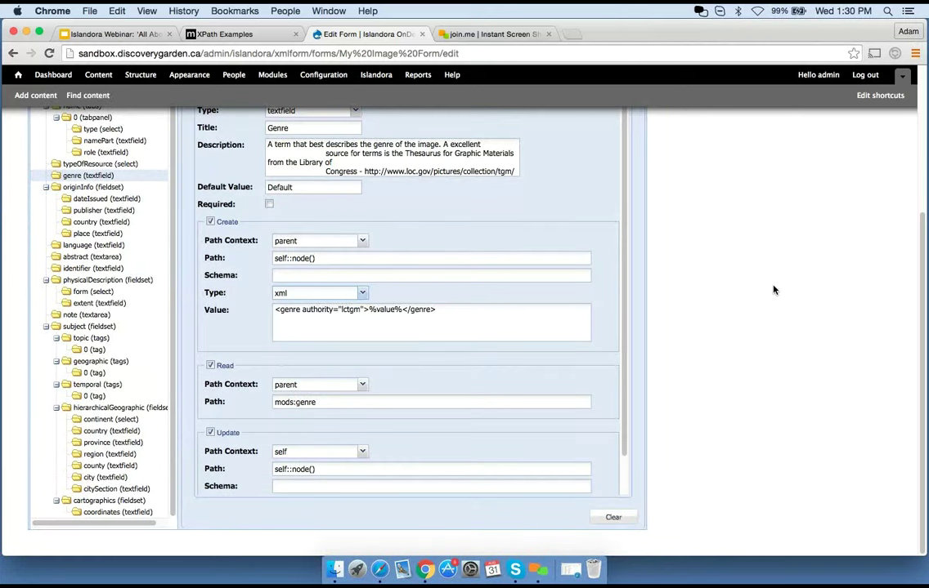
{"action": "scroll", "coordinate": [684, 252], "scroll_direction": "up", "scroll_amount": 3}
{"action": "scroll", "coordinate": [156, 342], "scroll_direction": "up", "scroll_amount": 5}
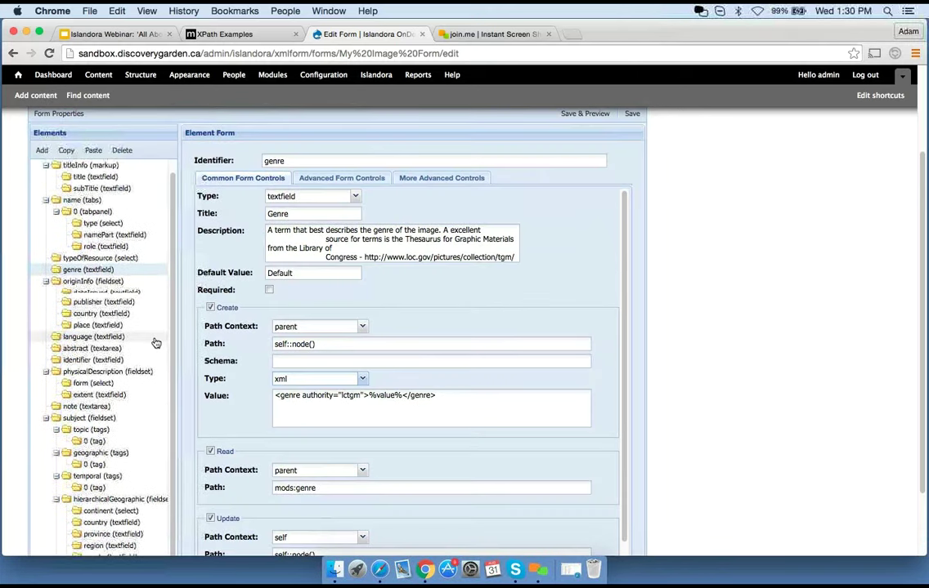
Step: Open the role element under name and examine its Create, Read, Update and Delete settings
{"action": "left_click_drag", "start_coordinate": [108, 298], "coordinate": [91, 282]}
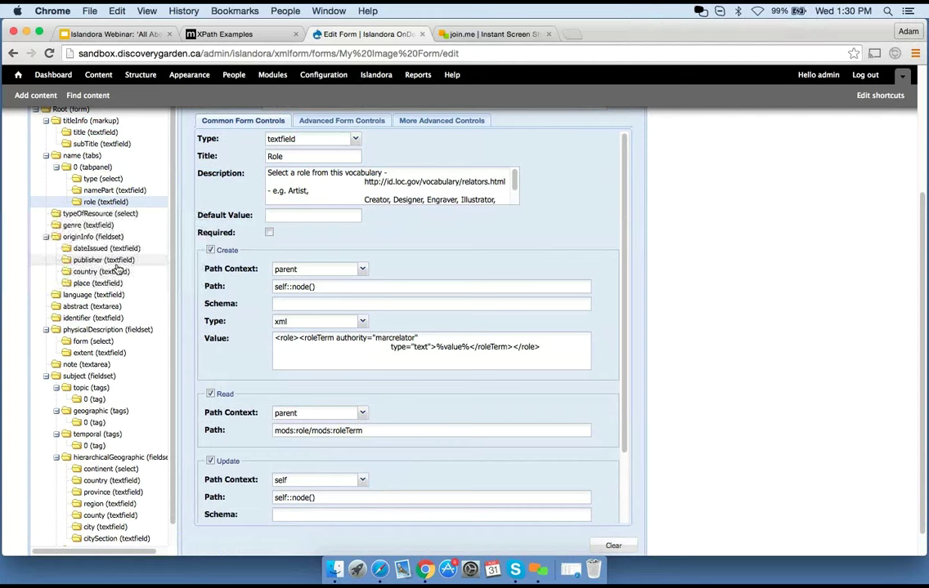
{"action": "scroll", "coordinate": [499, 389], "scroll_direction": "down", "scroll_amount": 2}
{"action": "scroll", "coordinate": [500, 389], "scroll_direction": "down", "scroll_amount": 2}
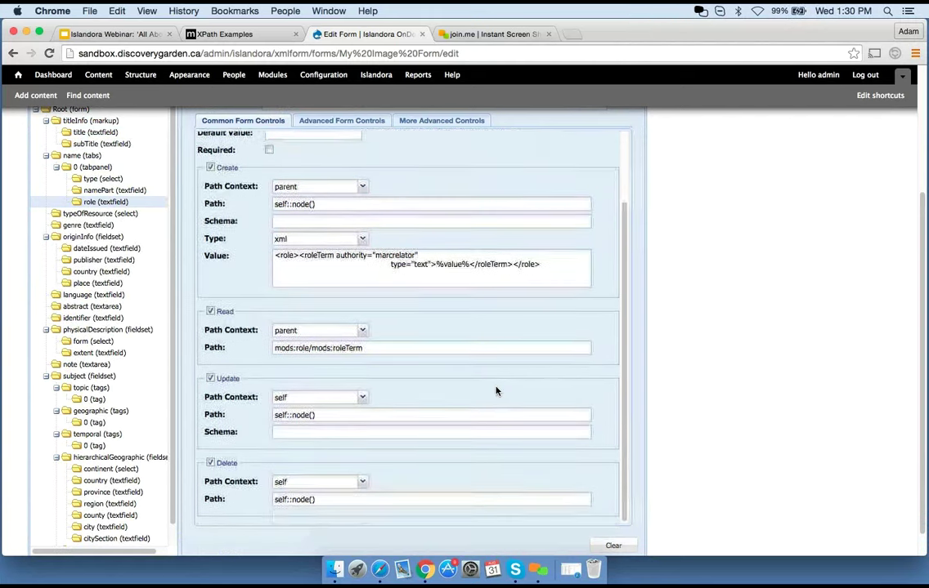
{"action": "scroll", "coordinate": [718, 337], "scroll_direction": "up", "scroll_amount": 1}
{"action": "scroll", "coordinate": [719, 337], "scroll_direction": "up", "scroll_amount": 1}
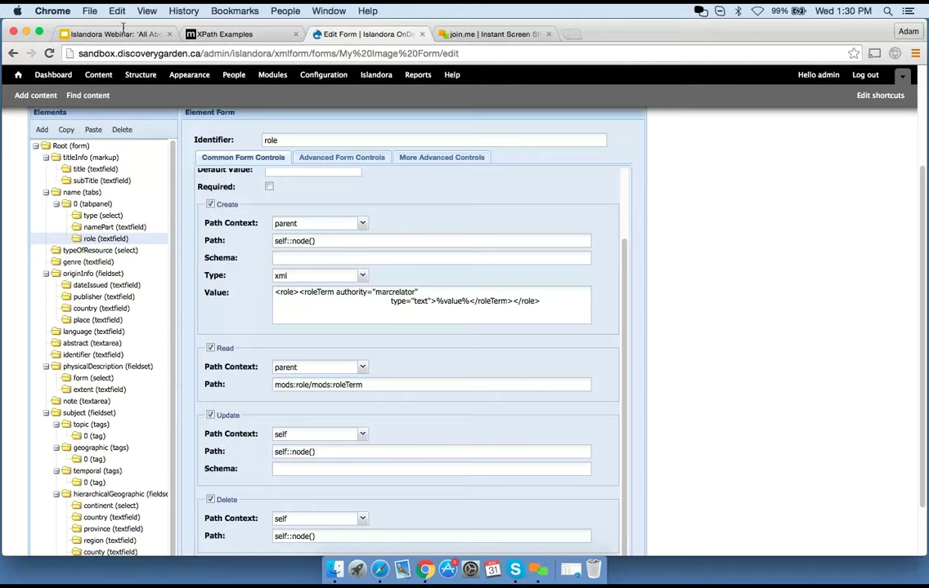
Step: Switch to the Islandora webinar presentation in Google Slides and advance to the CRUD - Update slide
{"action": "left_click", "coordinate": [124, 35]}
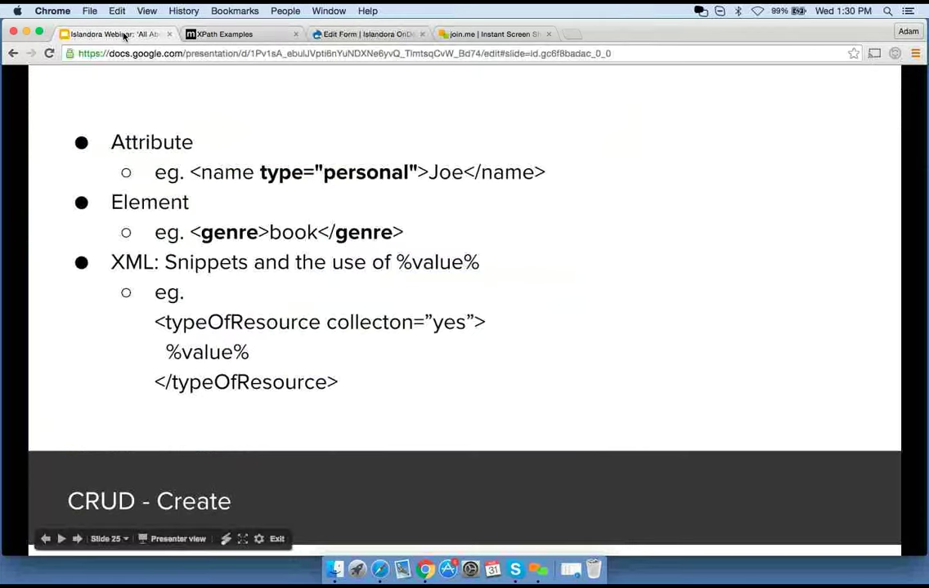
{"action": "left_click", "coordinate": [591, 307]}
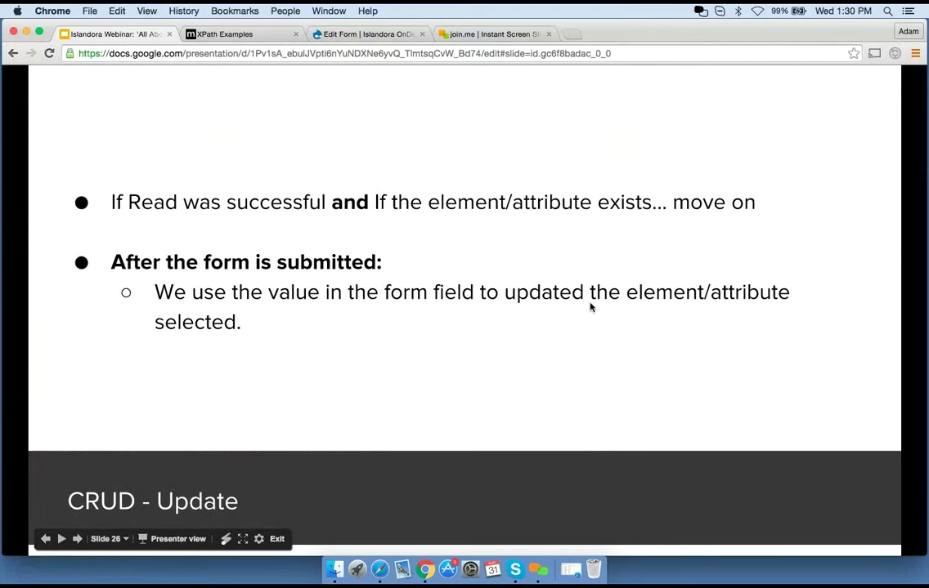
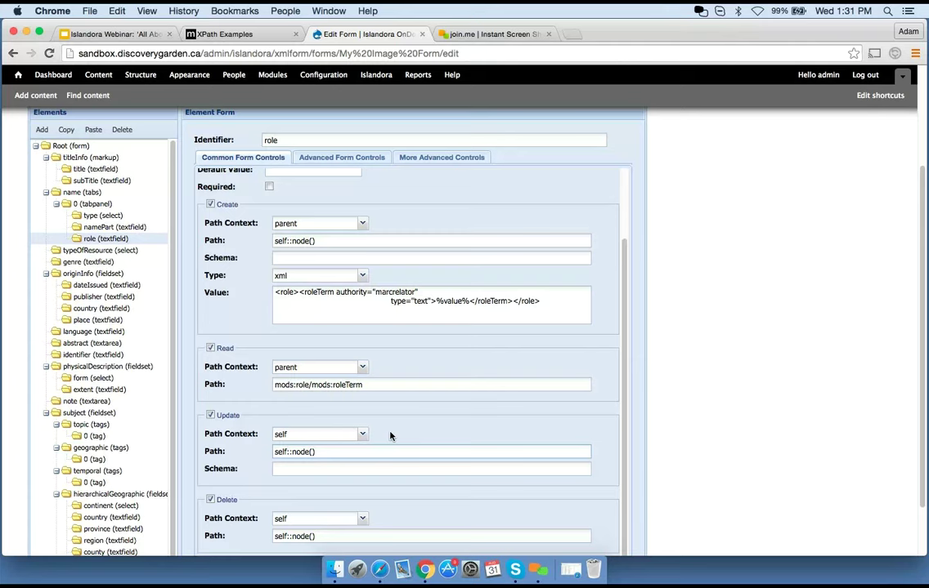
Step: Examine the Update path of the role element, and compare it with the publisher, hierarchicalGeographic country, topic tag and abstract elements
{"action": "mouse_move", "coordinate": [298, 439]}
{"action": "left_click_drag", "start_coordinate": [317, 451], "coordinate": [273, 451]}
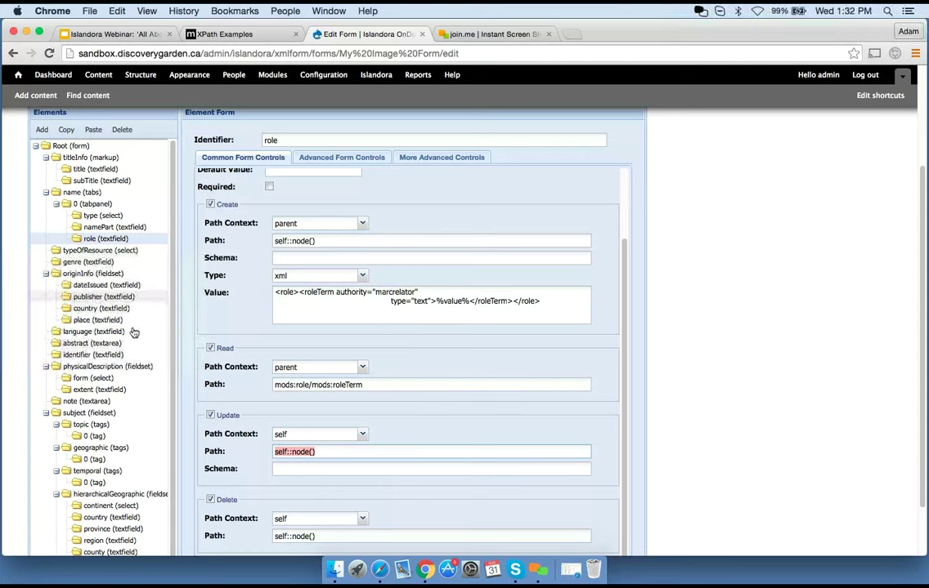
{"action": "left_click", "coordinate": [114, 296]}
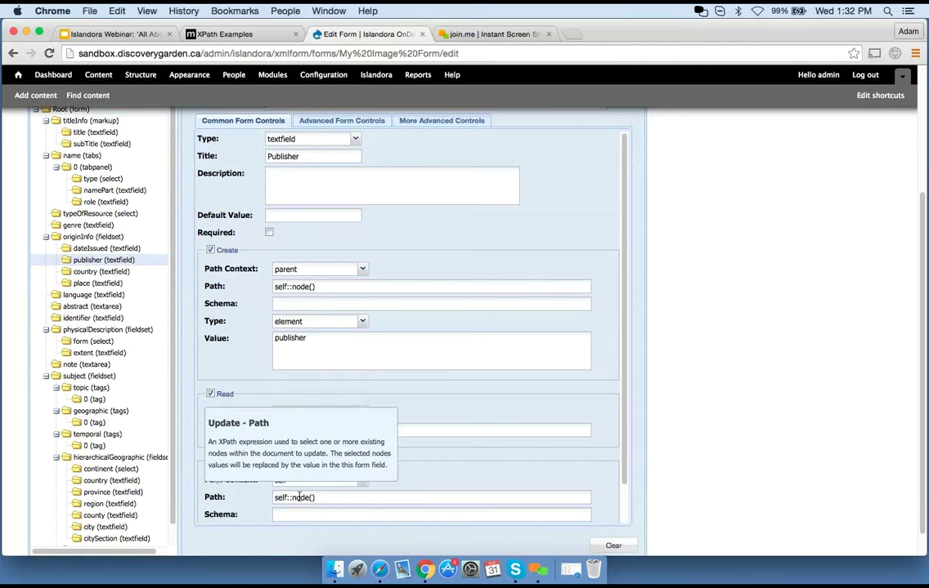
{"action": "left_click", "coordinate": [107, 492]}
{"action": "left_click", "coordinate": [104, 481]}
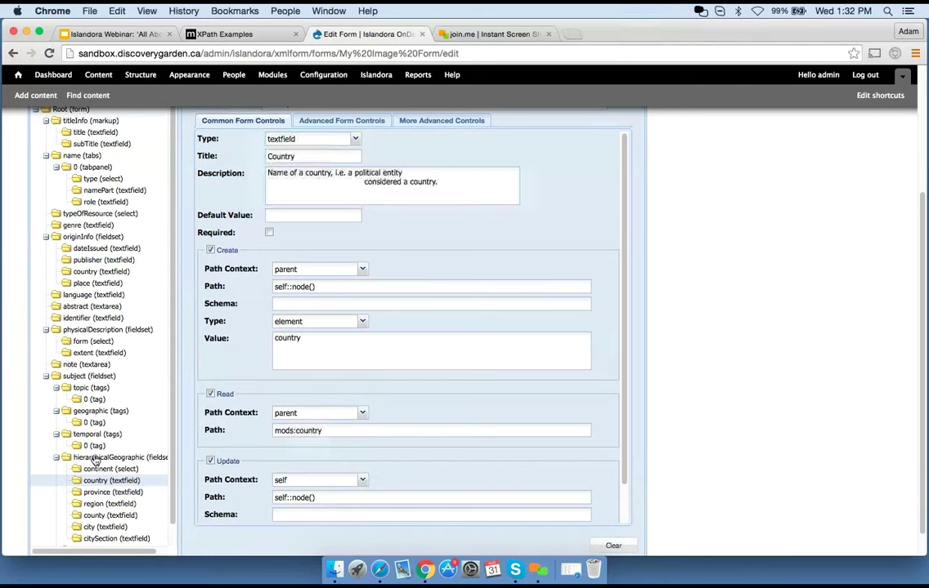
{"action": "left_click", "coordinate": [94, 400]}
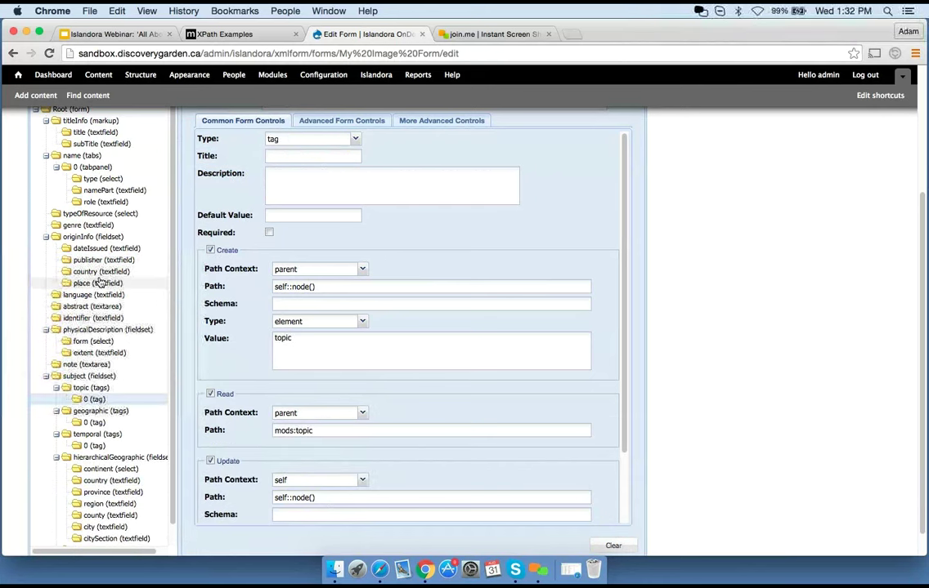
{"action": "left_click", "coordinate": [104, 307]}
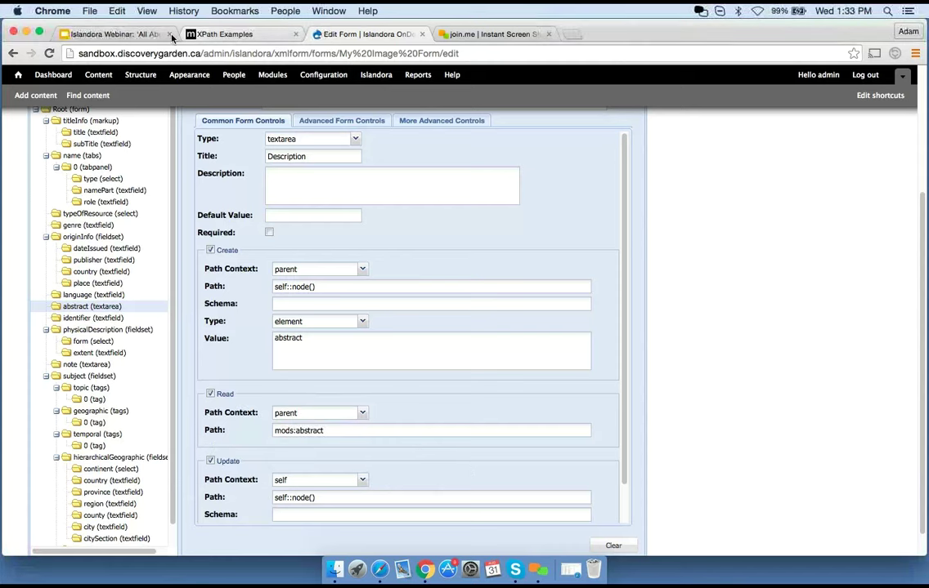
Step: Switch to the Islandora webinar presentation, advance to the CRUD - Delete slide, and return to the form editor
{"action": "left_click", "coordinate": [127, 36]}
{"action": "left_click", "coordinate": [377, 352]}
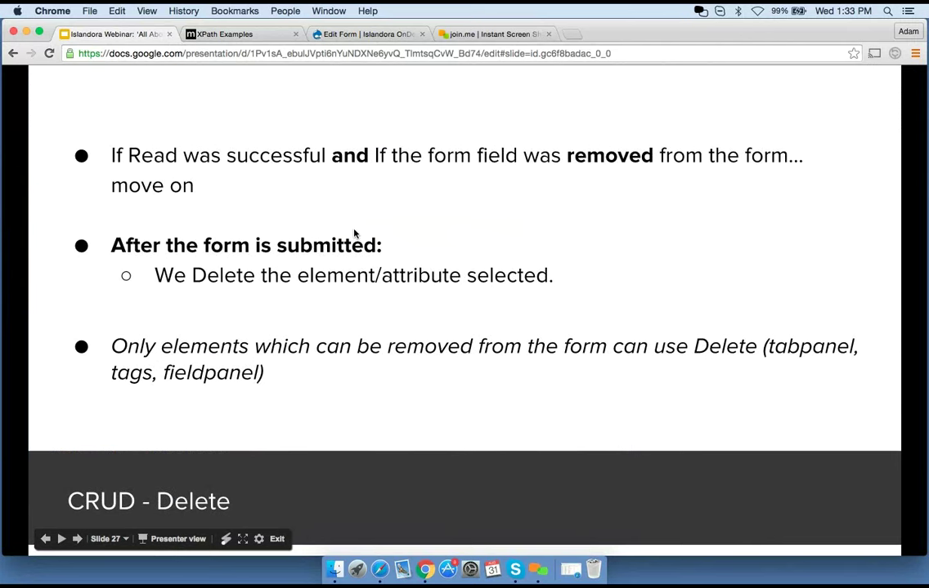
{"action": "left_click", "coordinate": [315, 32]}
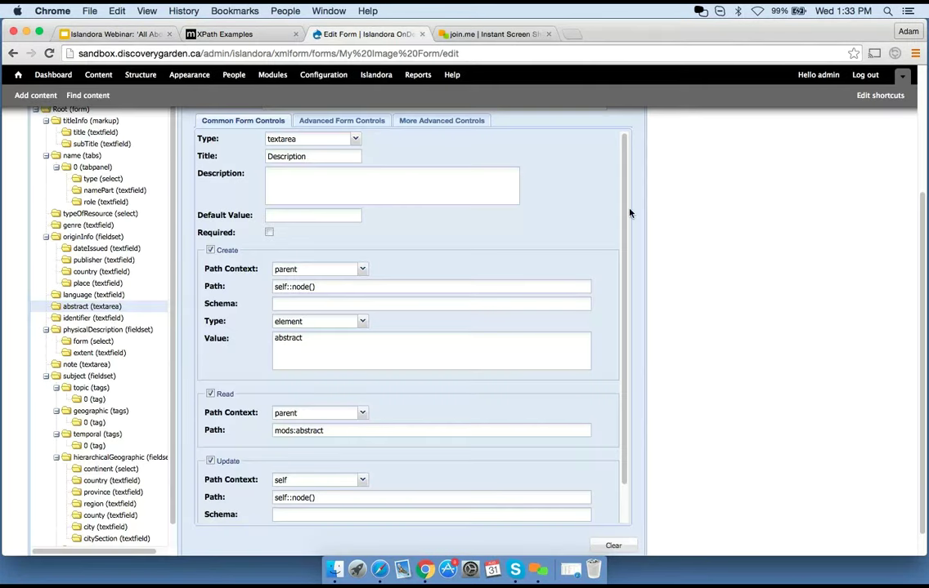
Step: Save and preview the form, add a second Name tab in the preview, and check both tabs
{"action": "scroll", "coordinate": [621, 188], "scroll_direction": "up", "scroll_amount": 3}
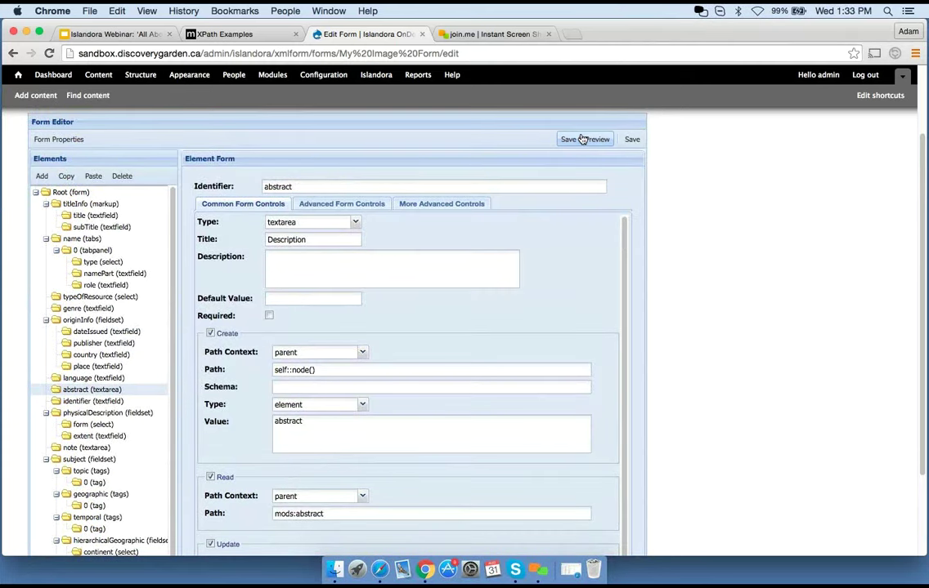
{"action": "left_click", "coordinate": [581, 139]}
{"action": "scroll", "coordinate": [441, 421], "scroll_direction": "down", "scroll_amount": 1}
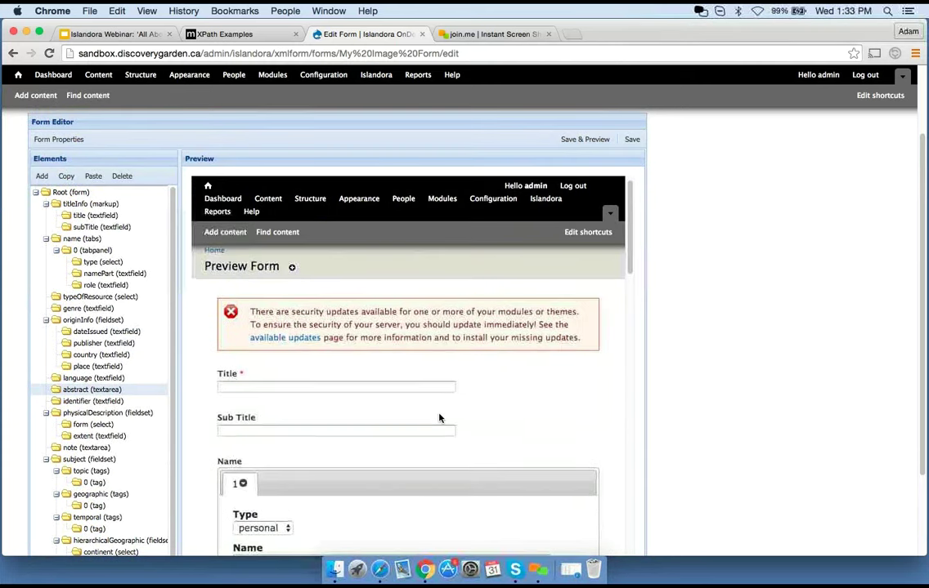
{"action": "scroll", "coordinate": [439, 418], "scroll_direction": "down", "scroll_amount": 5}
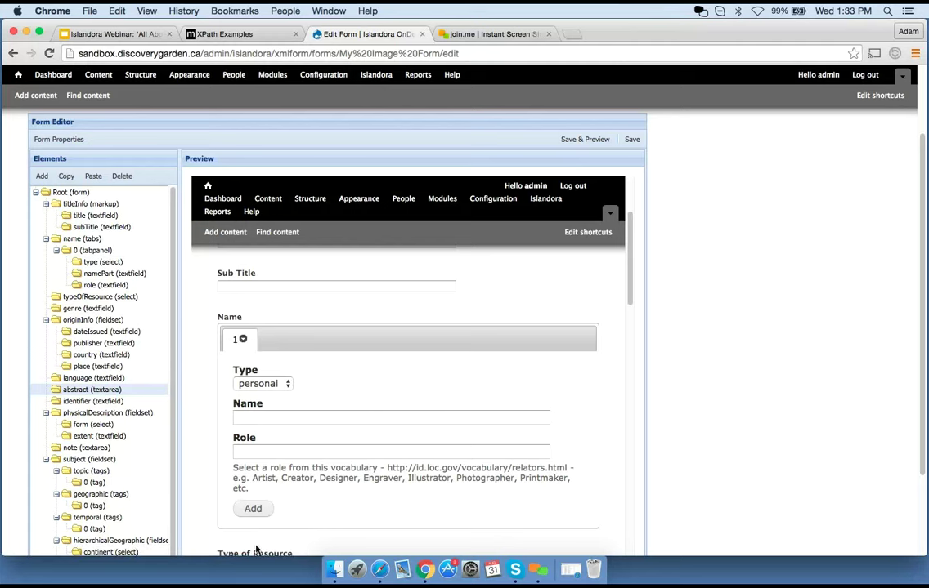
{"action": "left_click", "coordinate": [252, 509]}
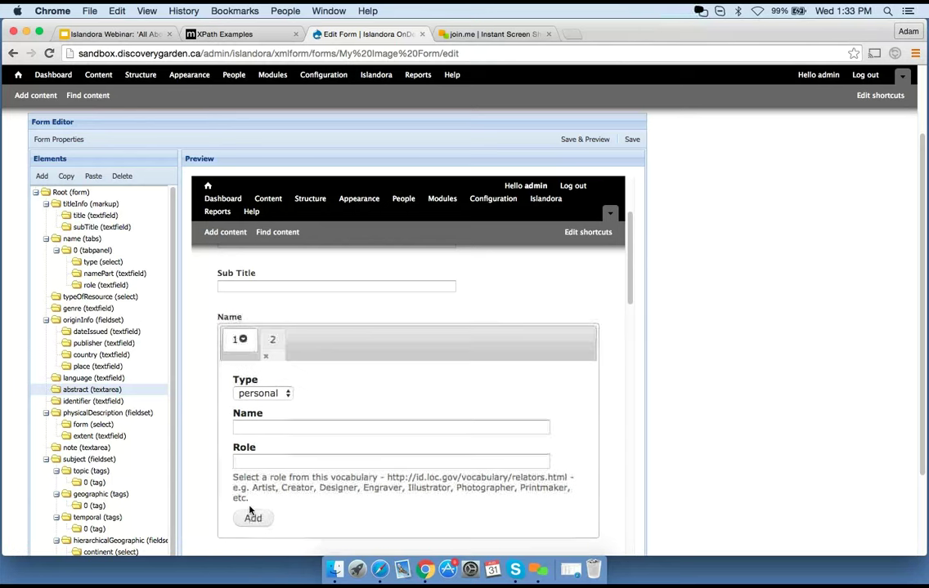
{"action": "left_click", "coordinate": [276, 340]}
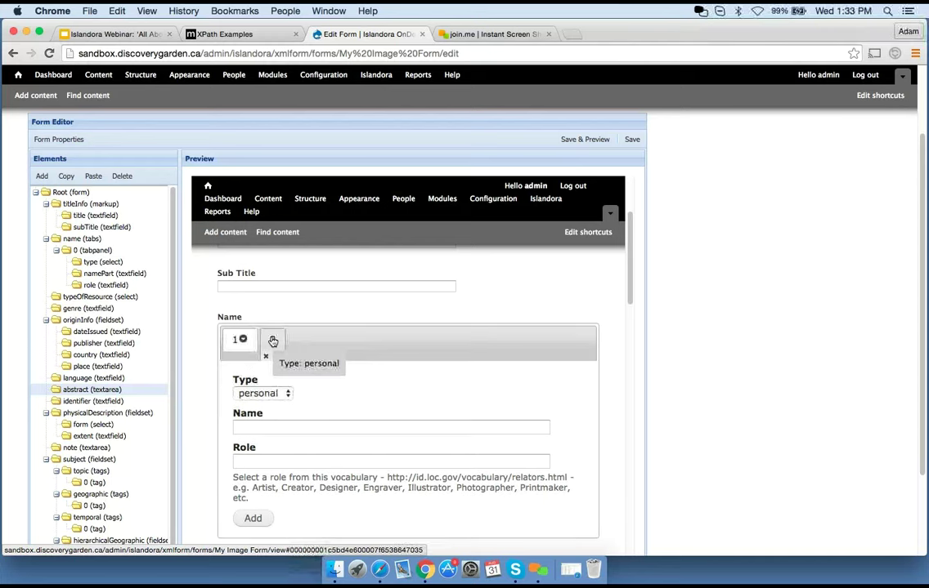
{"action": "left_click", "coordinate": [238, 340]}
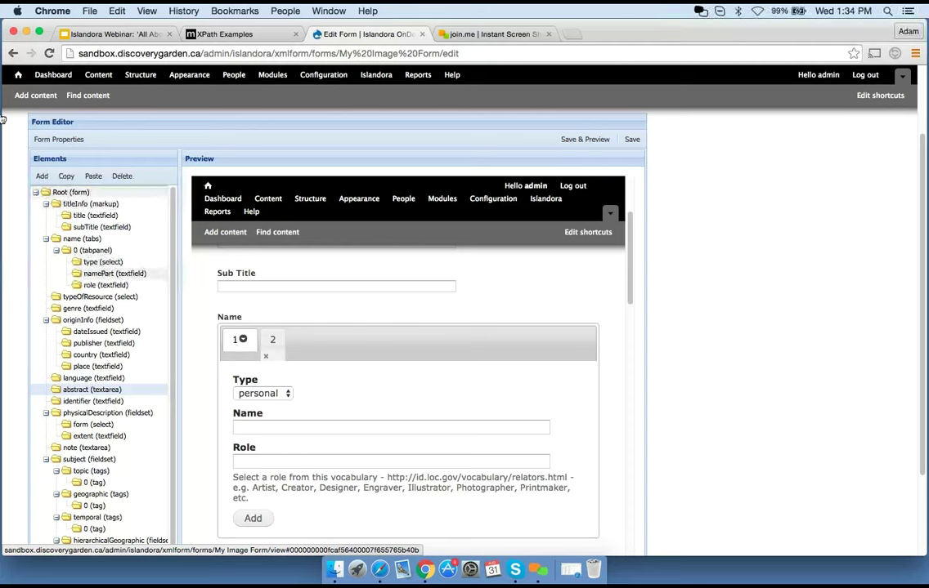
Step: Open the name tabs element and its child tabpanel to compare their Create, Read, Update and Delete settings
{"action": "left_click", "coordinate": [90, 240]}
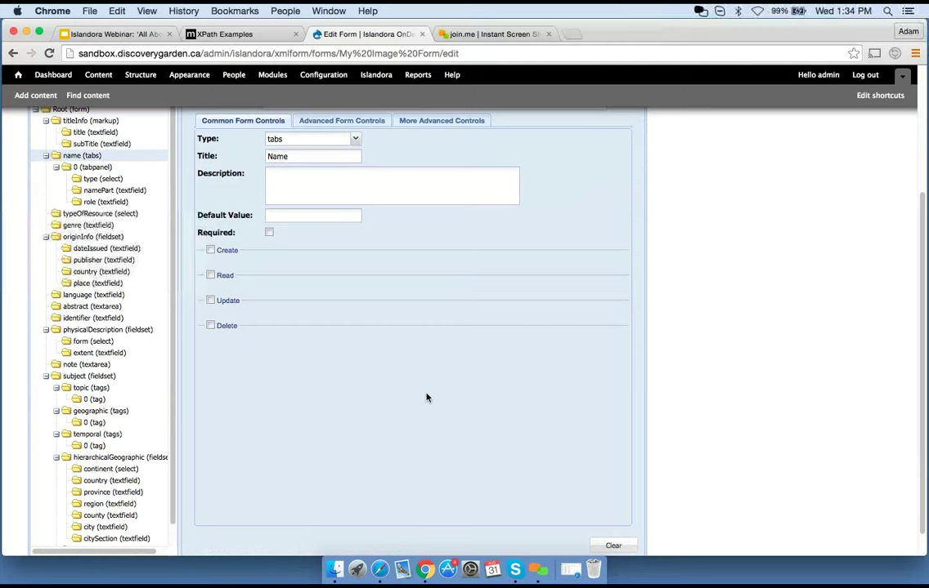
{"action": "scroll", "coordinate": [469, 269], "scroll_direction": "up", "scroll_amount": 1}
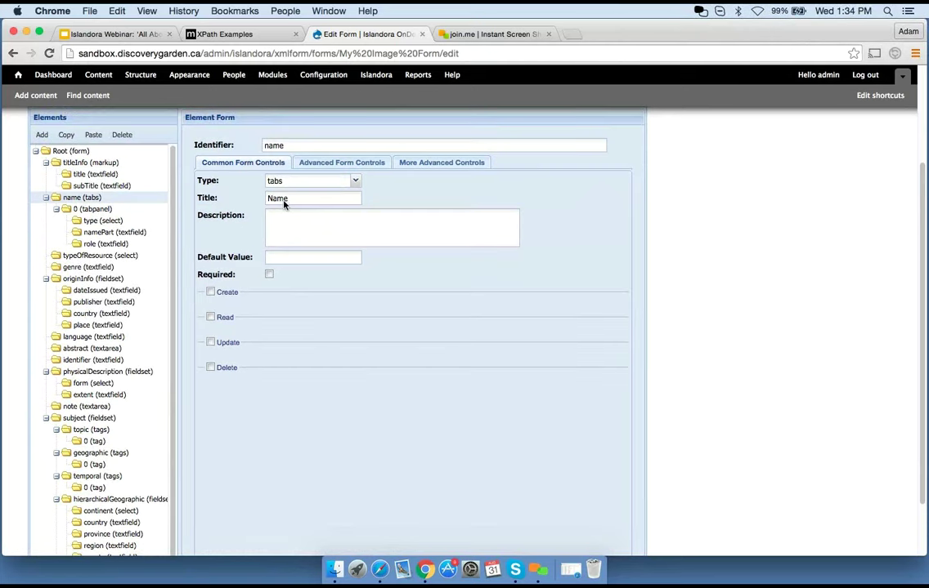
{"action": "left_click", "coordinate": [85, 209]}
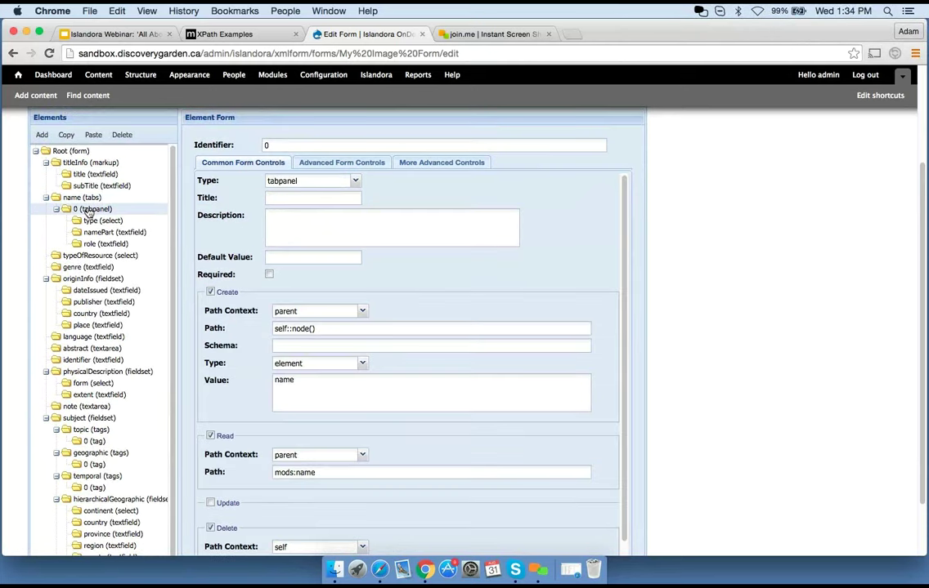
Step: Save and preview the form again, and look through its fields down to the Subject section
{"action": "scroll", "coordinate": [806, 266], "scroll_direction": "up", "scroll_amount": 3}
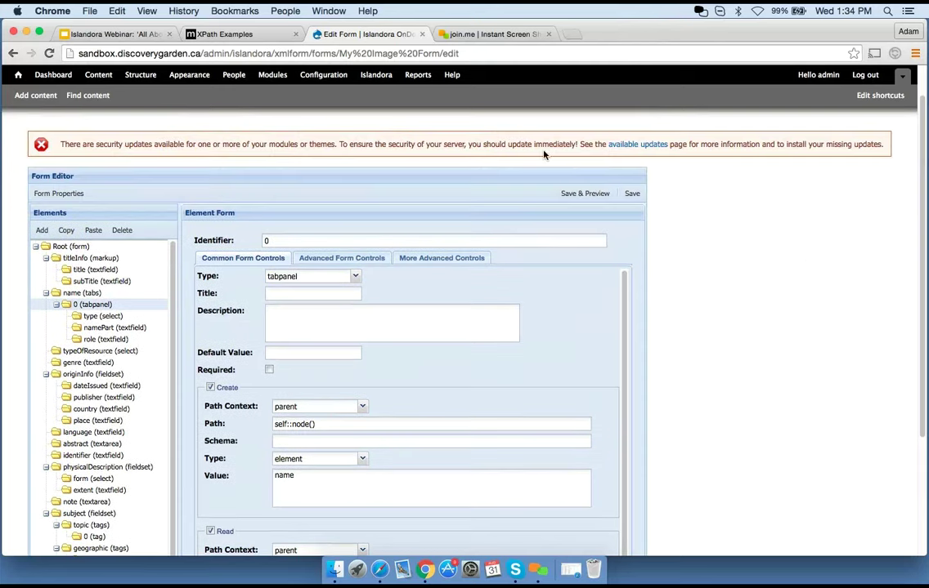
{"action": "left_click", "coordinate": [634, 196]}
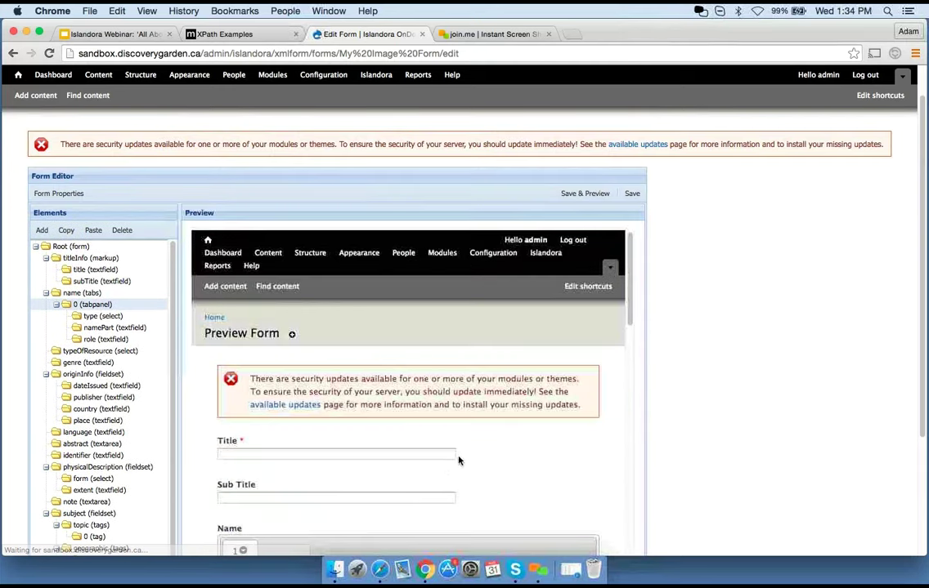
{"action": "scroll", "coordinate": [462, 458], "scroll_direction": "down", "scroll_amount": 5}
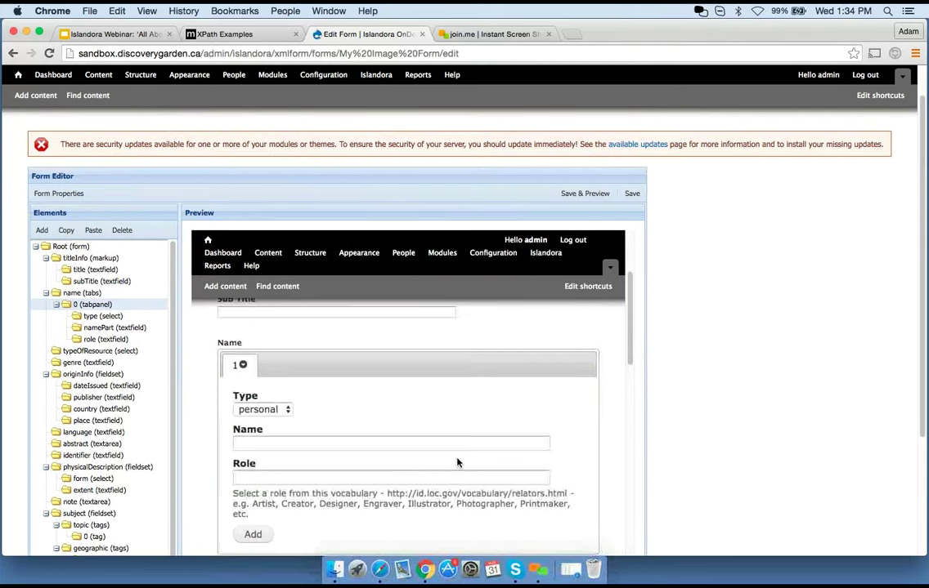
{"action": "scroll", "coordinate": [462, 462], "scroll_direction": "down", "scroll_amount": 1}
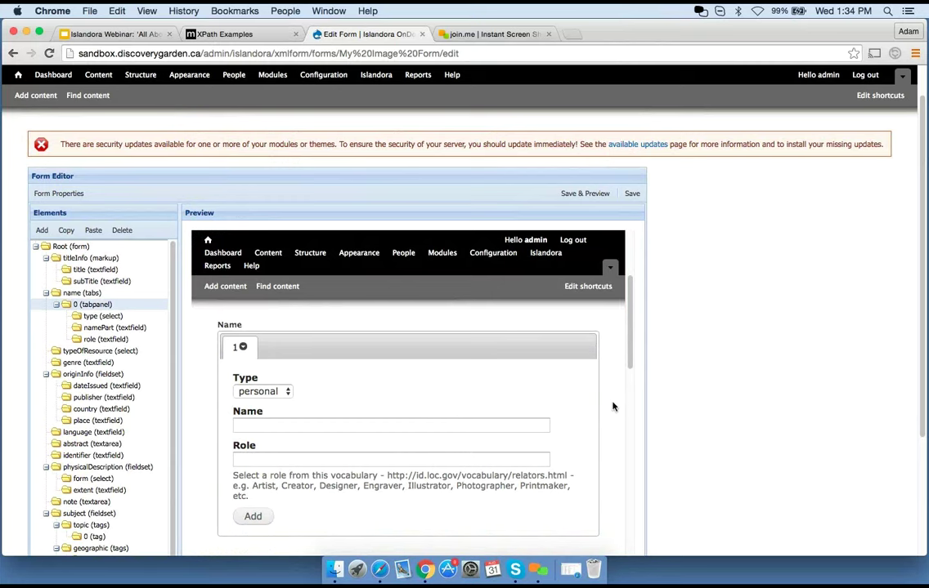
{"action": "scroll", "coordinate": [747, 390], "scroll_direction": "down", "scroll_amount": 2}
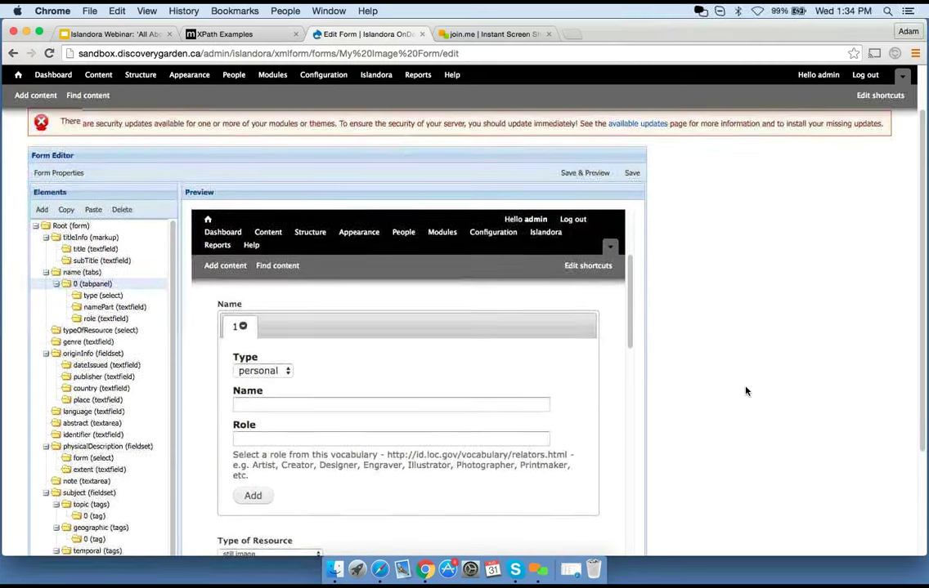
{"action": "scroll", "coordinate": [384, 478], "scroll_direction": "down", "scroll_amount": 10}
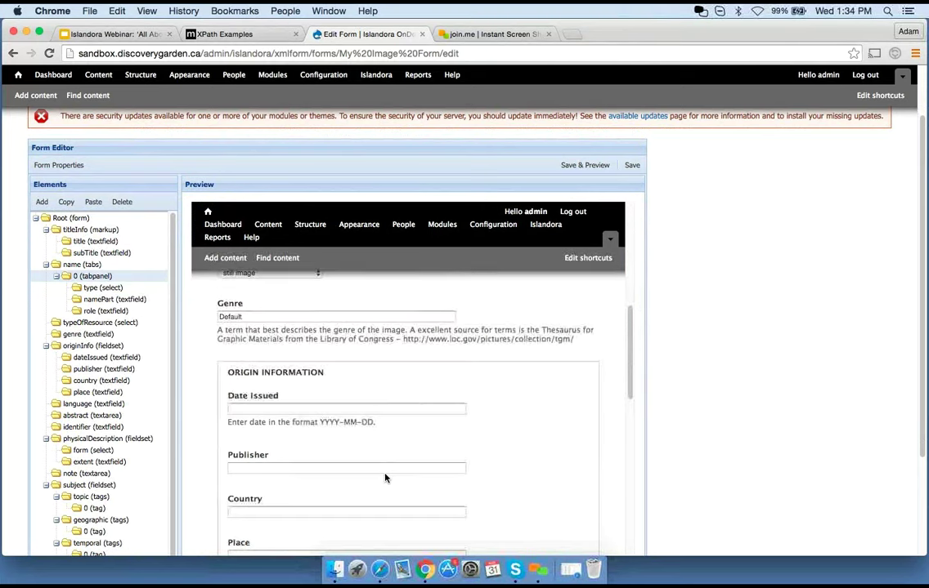
{"action": "scroll", "coordinate": [384, 476], "scroll_direction": "down", "scroll_amount": 6}
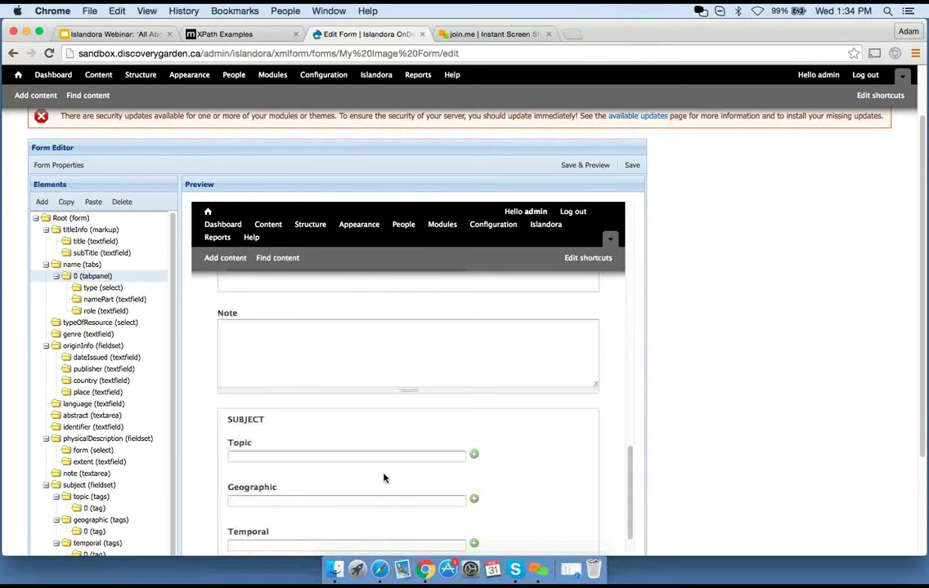
{"action": "scroll", "coordinate": [384, 478], "scroll_direction": "down", "scroll_amount": 3}
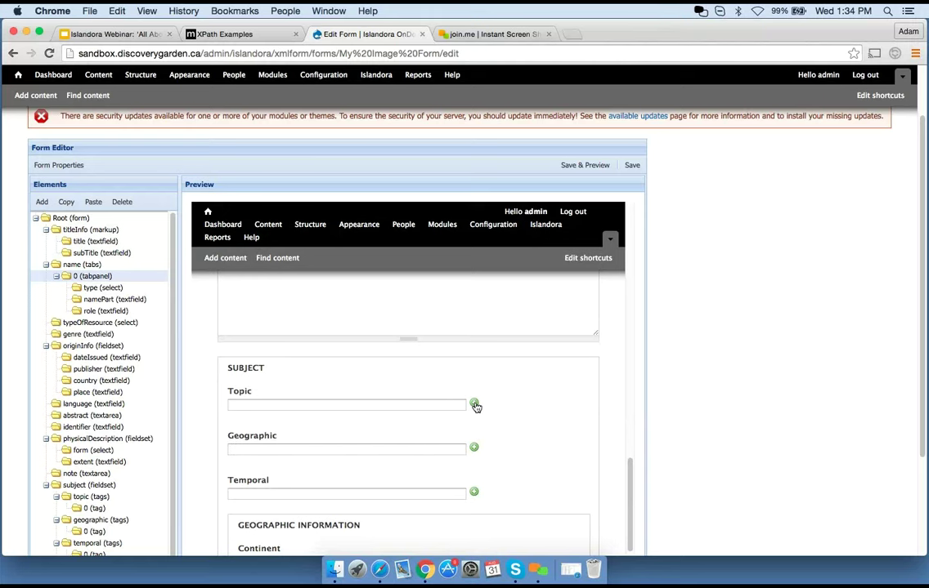
Step: Add "first topic" as a Topic tag under Subject in the preview, and enter "second topic" in the Topic field
{"action": "left_click", "coordinate": [426, 406]}
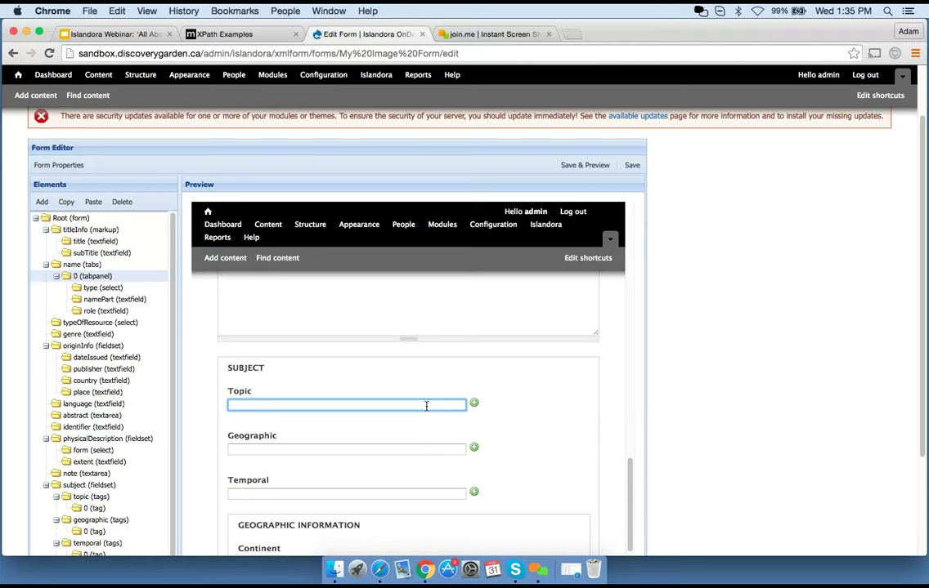
{"action": "left_click", "coordinate": [404, 416]}
{"action": "left_click", "coordinate": [392, 404]}
{"action": "type", "text": "first topicx"}
{"action": "left_click", "coordinate": [474, 405]}
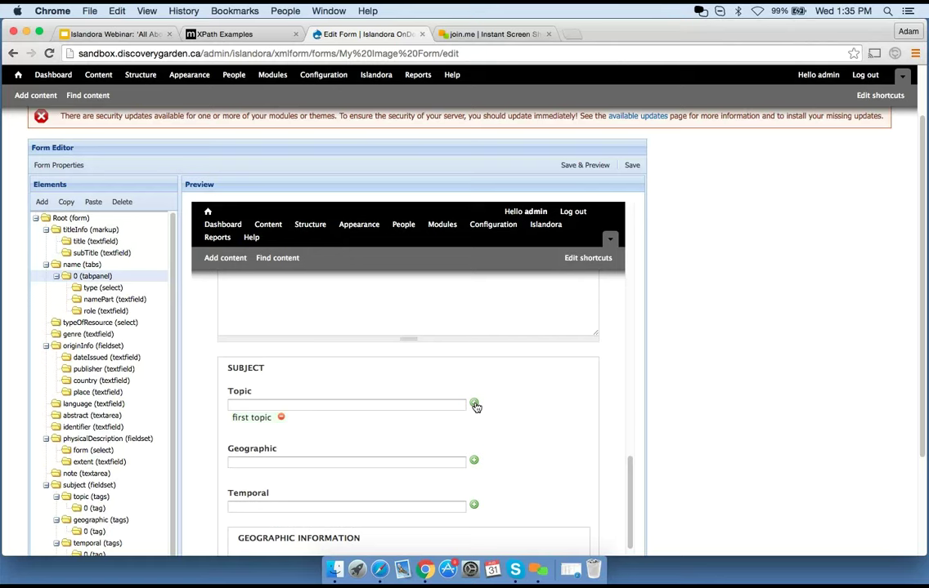
{"action": "left_click", "coordinate": [394, 406]}
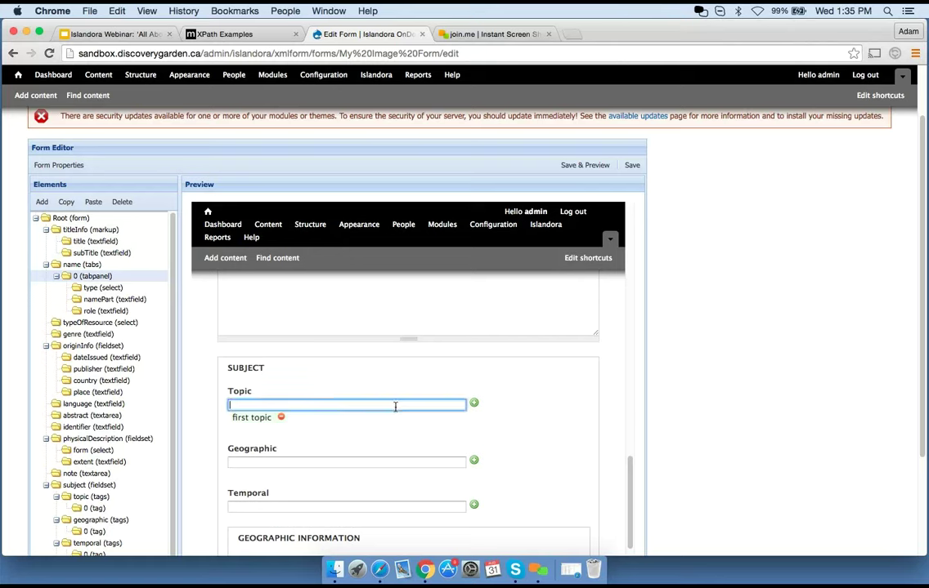
{"action": "type", "text": "second topic"}
Step: Bring the "first topic" tag back into the Topic field for editing, and remove the "second topic" tag
{"action": "left_click", "coordinate": [246, 421]}
{"action": "left_click", "coordinate": [246, 420]}
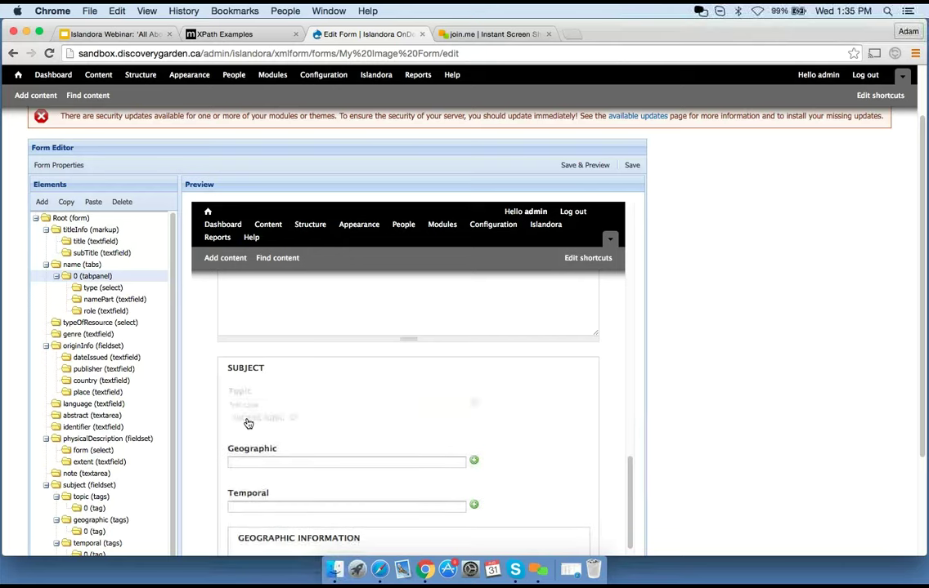
{"action": "left_click_drag", "start_coordinate": [271, 406], "coordinate": [240, 406]}
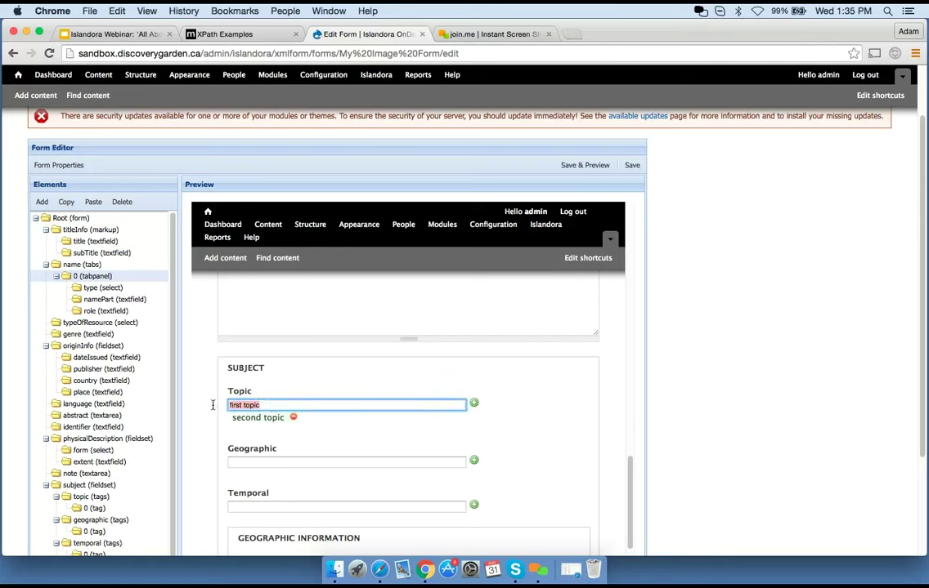
{"action": "left_click", "coordinate": [333, 358]}
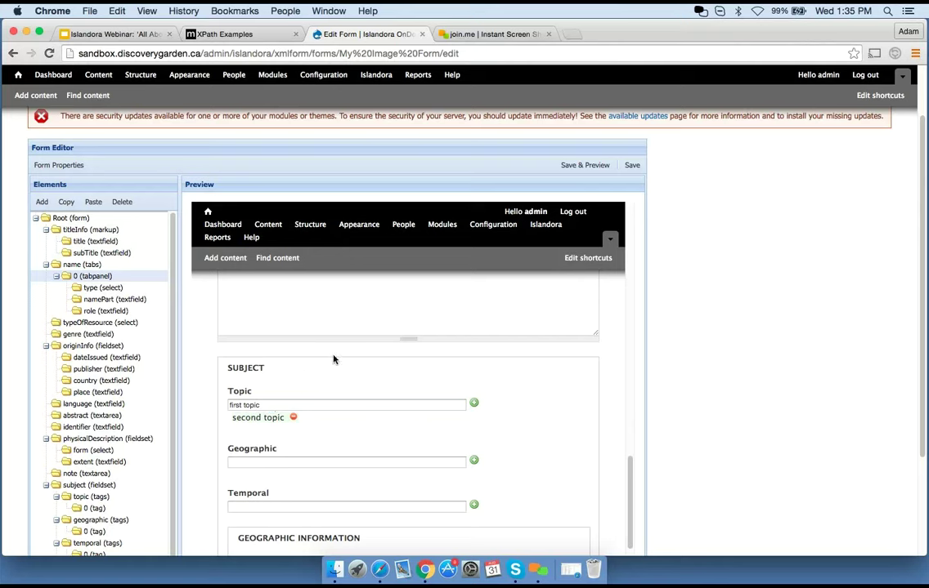
{"action": "left_click", "coordinate": [295, 420]}
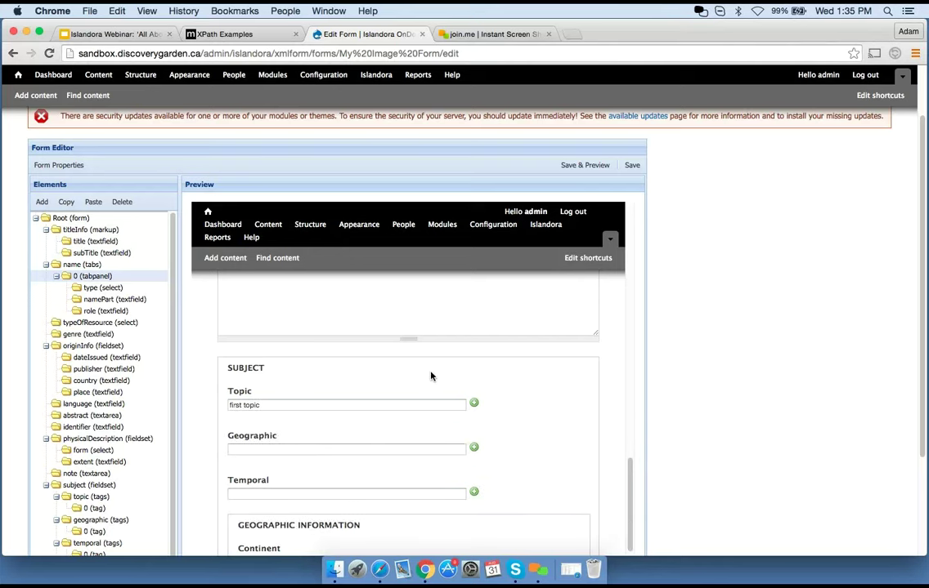
Step: Reopen the tabpanel under name and examine its Delete settings along with the Create and Read settings
{"action": "left_click", "coordinate": [92, 277]}
{"action": "scroll", "coordinate": [474, 477], "scroll_direction": "down", "scroll_amount": 3}
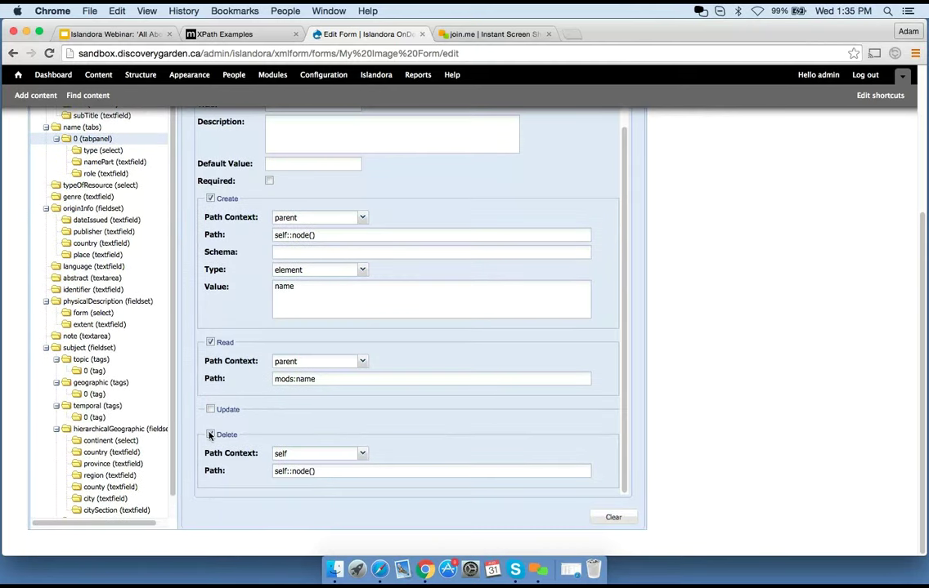
{"action": "mouse_move", "coordinate": [308, 459]}
{"action": "scroll", "coordinate": [458, 341], "scroll_direction": "up", "scroll_amount": 1}
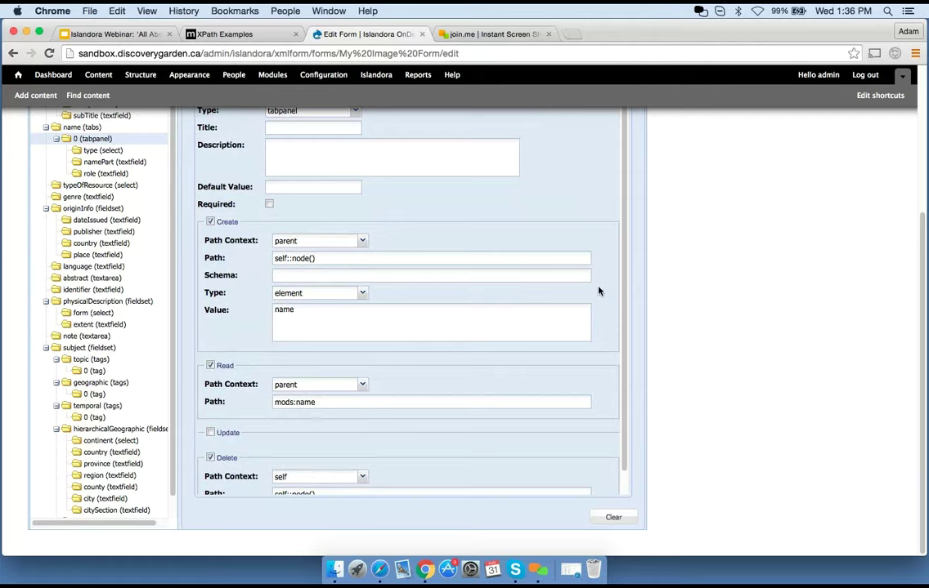
{"action": "scroll", "coordinate": [527, 257], "scroll_direction": "up", "scroll_amount": 3}
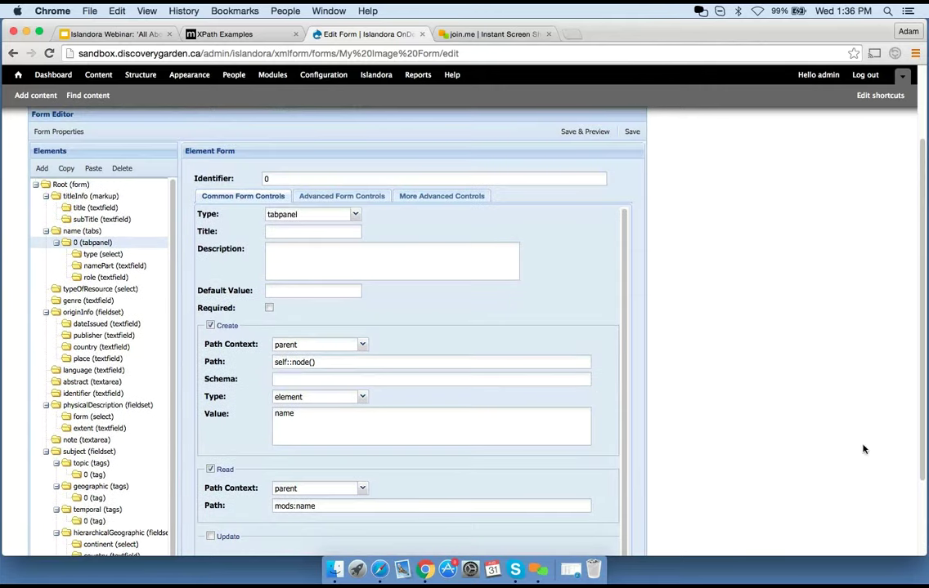
Step: Open the name tabs element and examine its title and its Create, Read, Update and Delete settings
{"action": "left_click", "coordinate": [85, 232]}
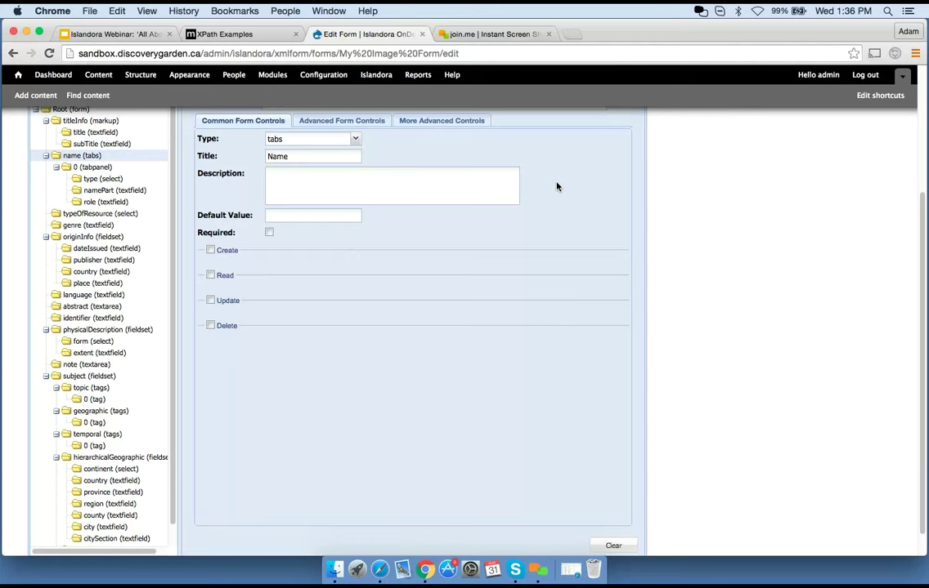
{"action": "double_click", "coordinate": [297, 156]}
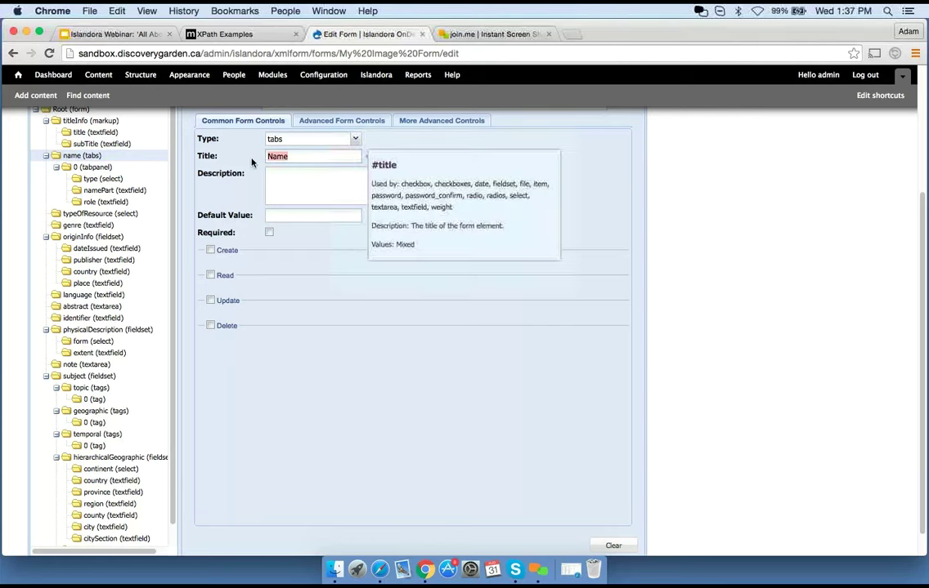
{"action": "left_click", "coordinate": [295, 157]}
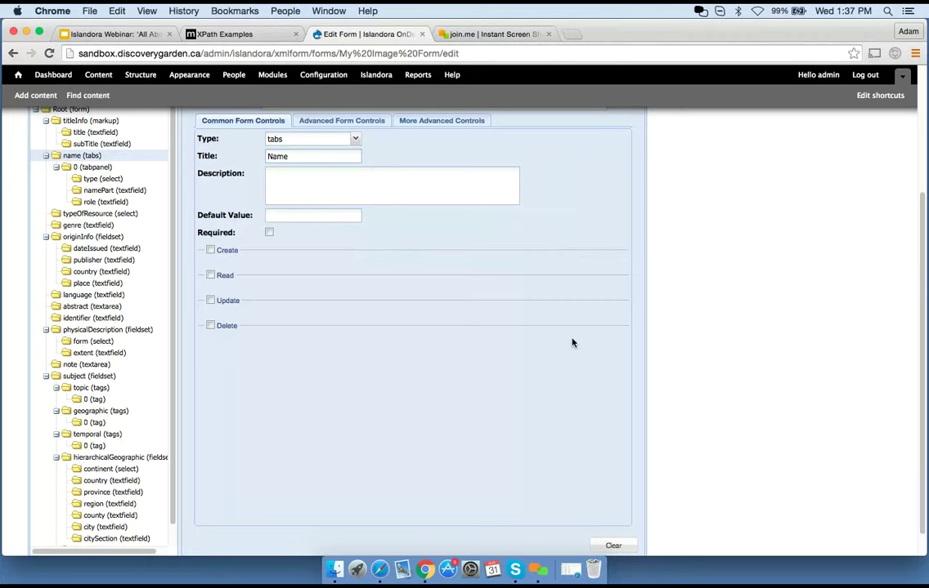
{"action": "scroll", "coordinate": [573, 343], "scroll_direction": "up", "scroll_amount": 1}
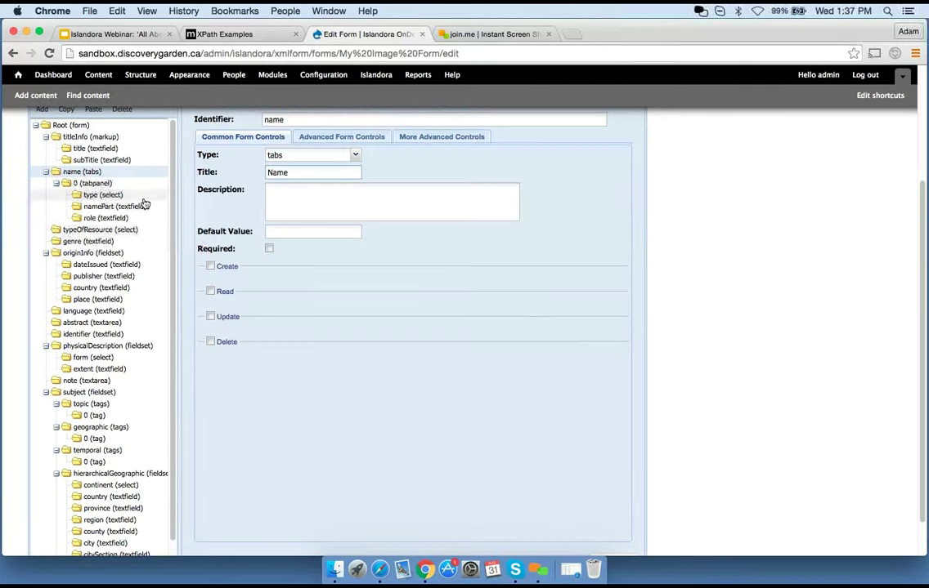
Step: Reopen the tabpanel under name and review its Create value, Read path and Delete settings
{"action": "left_click", "coordinate": [97, 183]}
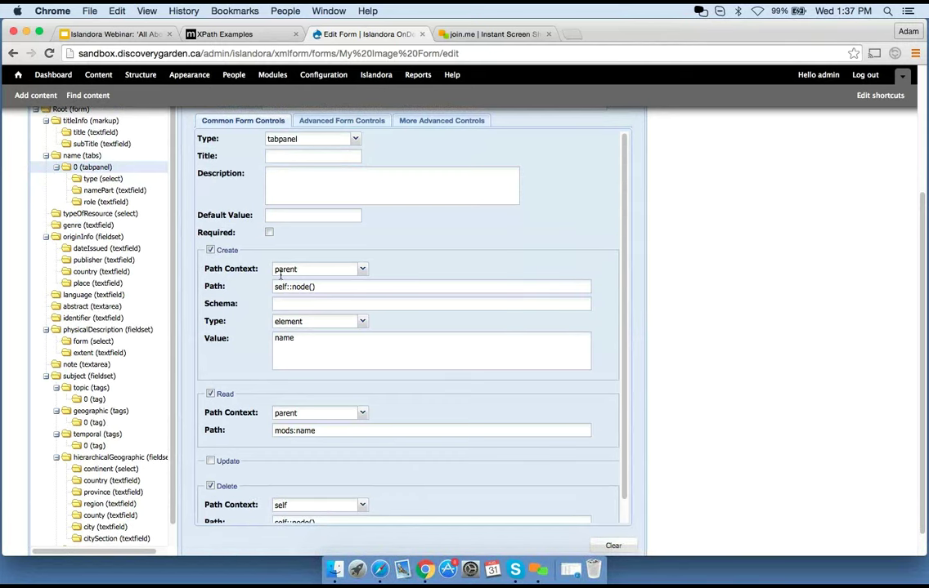
{"action": "left_click", "coordinate": [293, 187]}
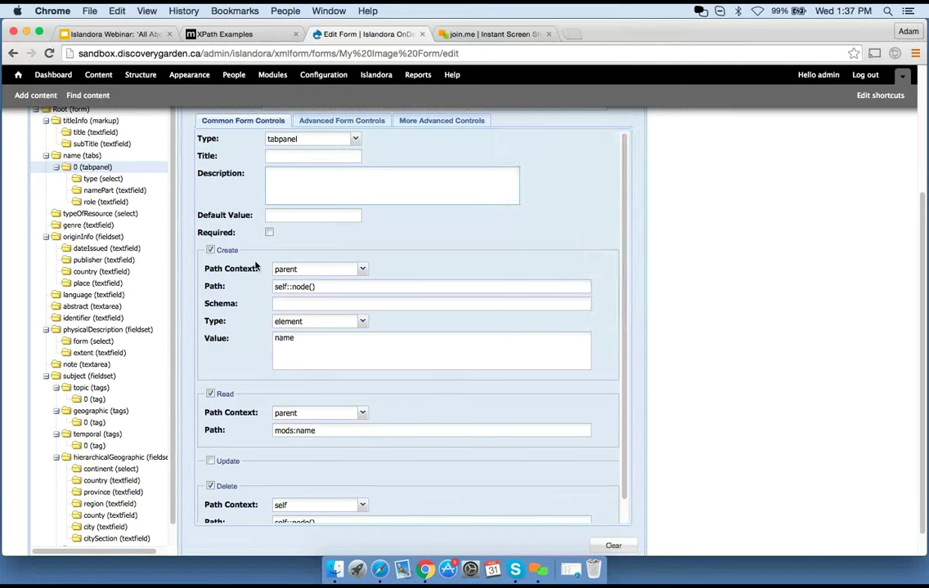
{"action": "mouse_move", "coordinate": [315, 277]}
{"action": "left_click", "coordinate": [316, 341]}
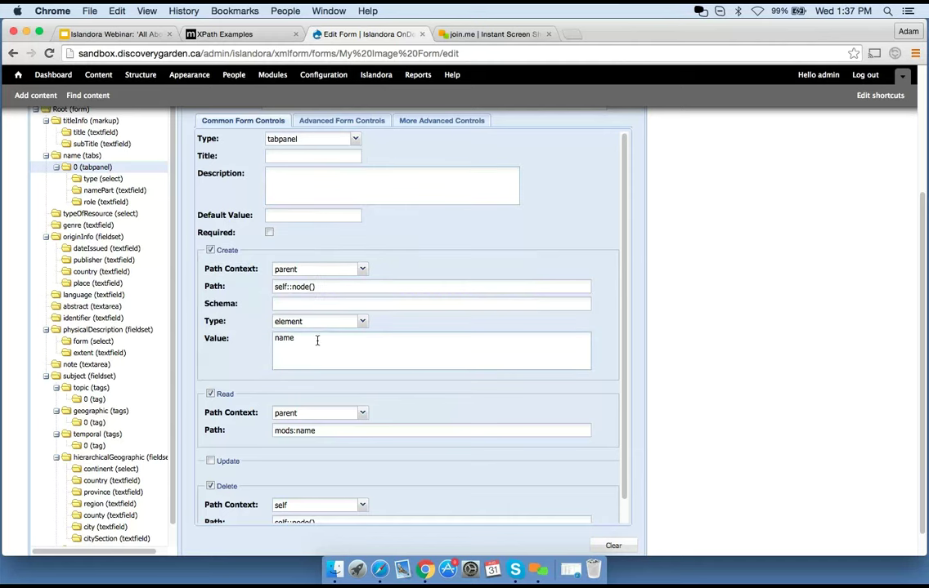
{"action": "scroll", "coordinate": [400, 466], "scroll_direction": "down", "scroll_amount": 2}
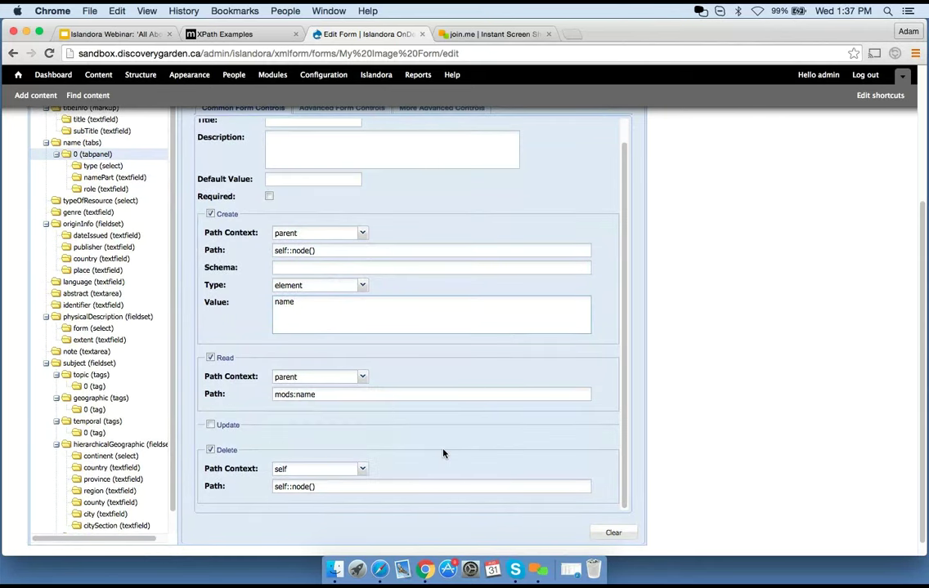
{"action": "scroll", "coordinate": [442, 449], "scroll_direction": "up", "scroll_amount": 1}
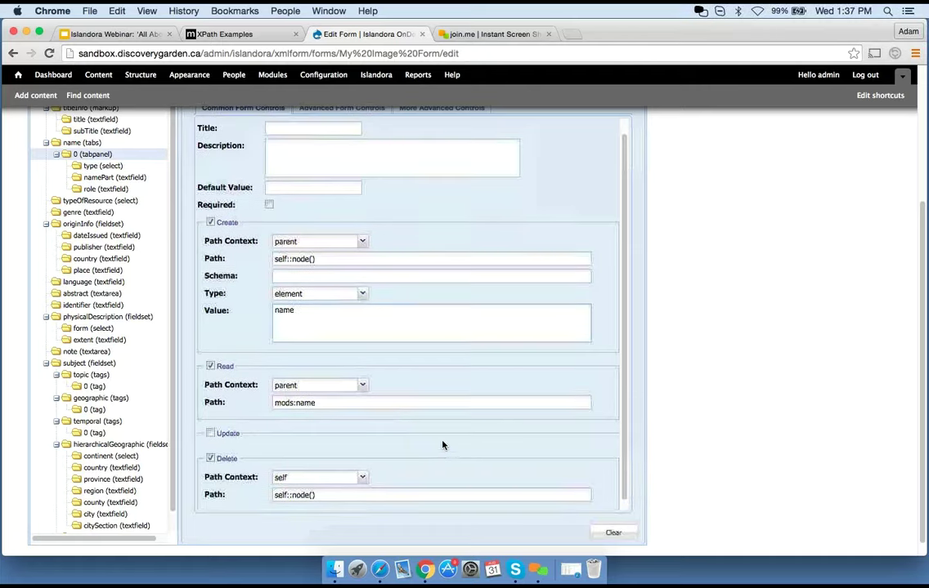
Step: Switch to the Islandora webinar slides, review the CRUD Create, Update and Delete slides, and return to the Form Builder Advice slide
{"action": "left_click", "coordinate": [115, 34]}
{"action": "key", "text": "Right"}
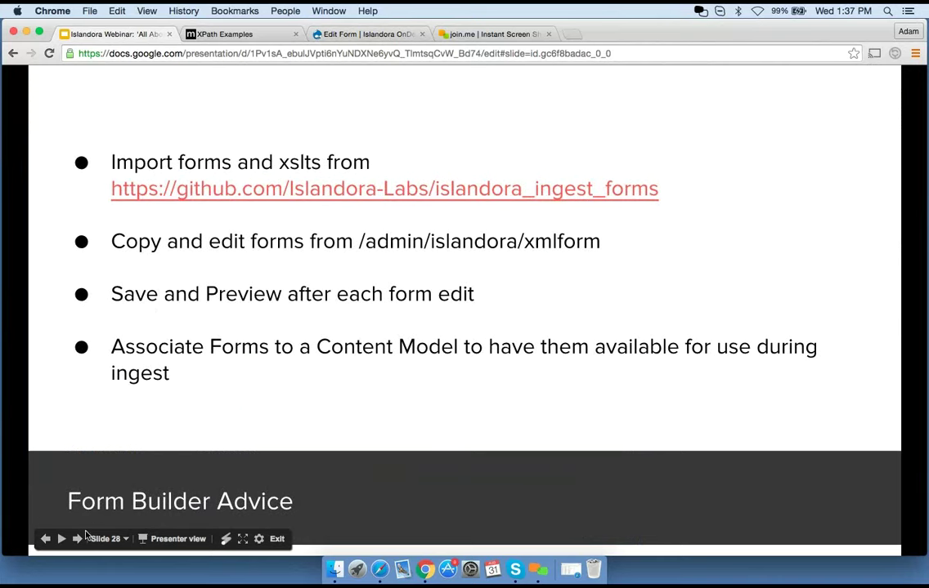
{"action": "left_click", "coordinate": [46, 540]}
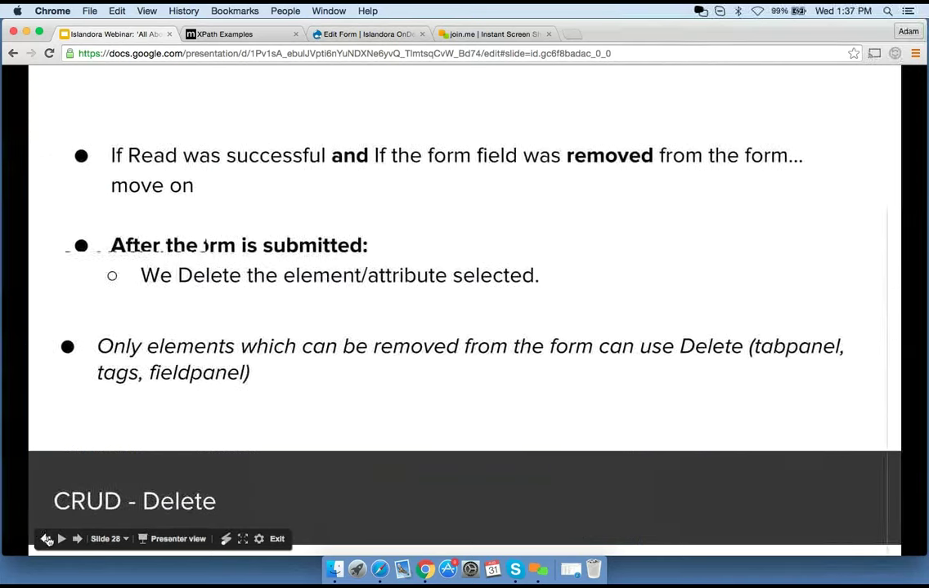
{"action": "left_click", "coordinate": [45, 540]}
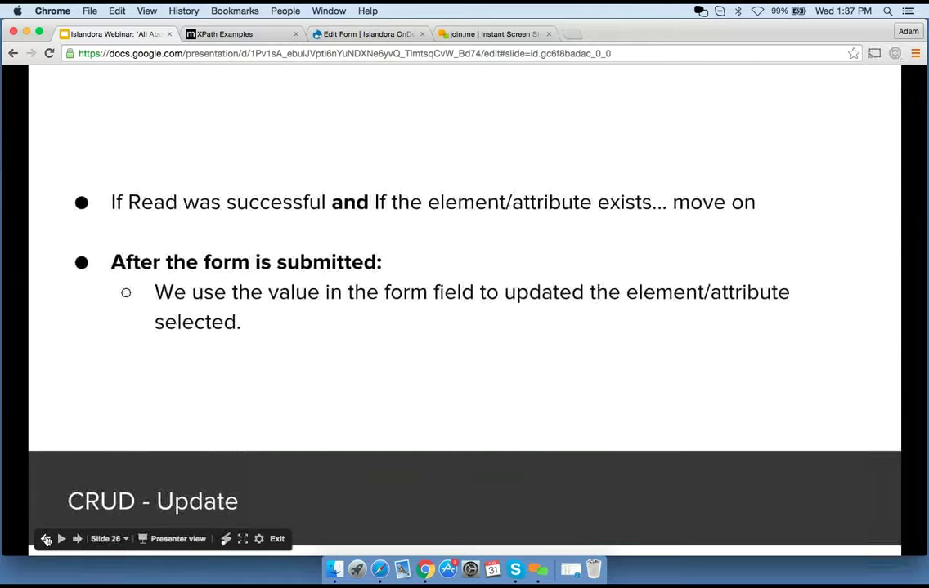
{"action": "left_click", "coordinate": [46, 540]}
{"action": "left_click", "coordinate": [46, 540]}
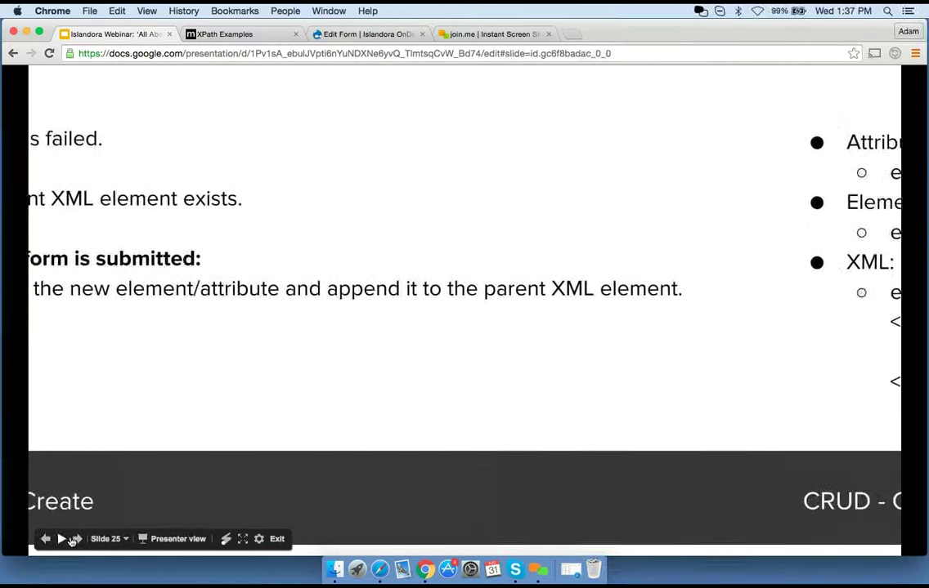
{"action": "left_click", "coordinate": [78, 540]}
{"action": "left_click", "coordinate": [78, 539]}
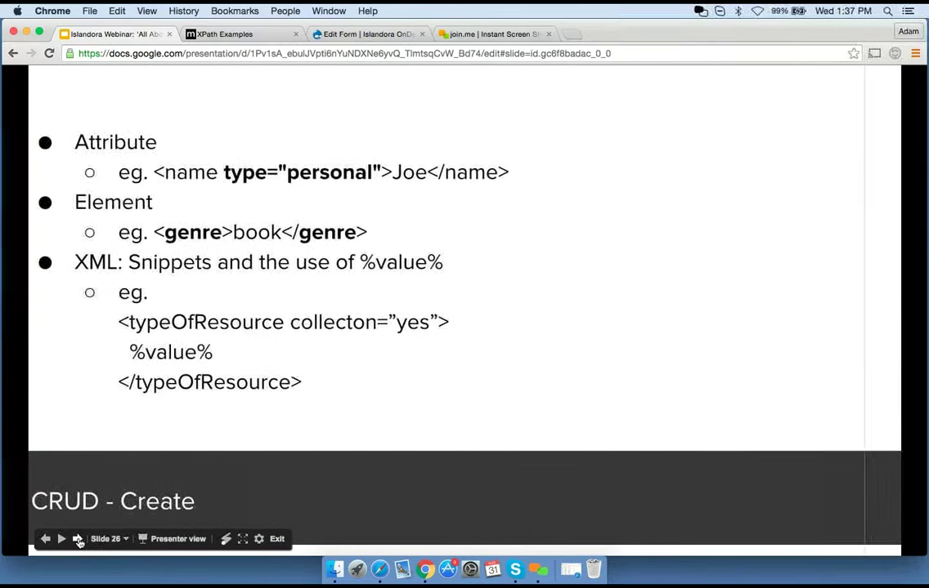
{"action": "left_click", "coordinate": [77, 540]}
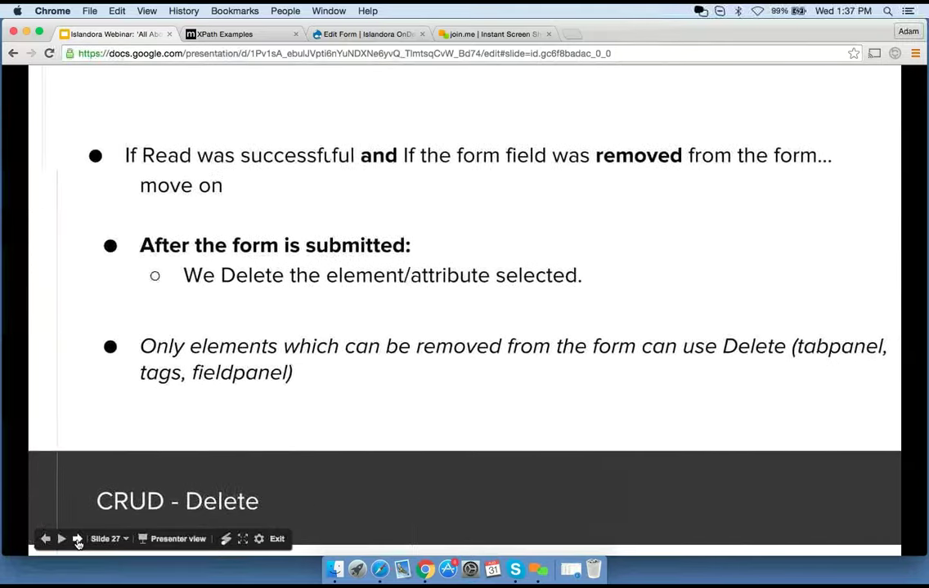
{"action": "left_click", "coordinate": [80, 543]}
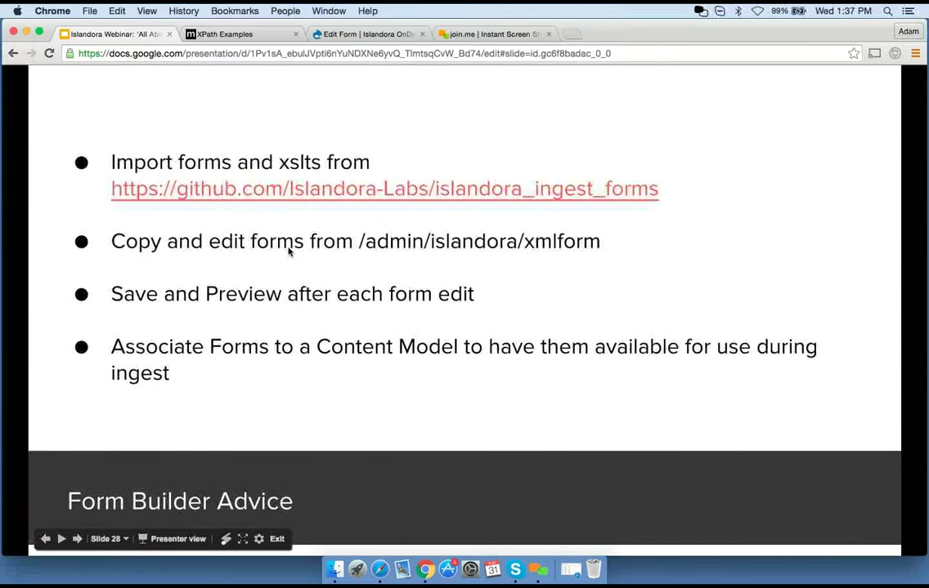
Step: Return to the form editor and examine the genre element's Create value and the mods prefix in its Read path
{"action": "left_click", "coordinate": [340, 33]}
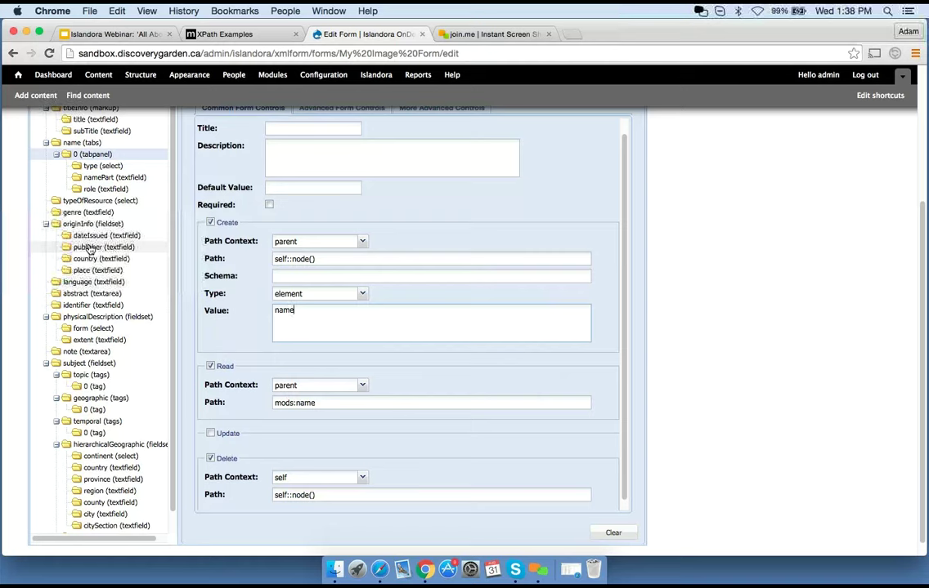
{"action": "left_click", "coordinate": [85, 213]}
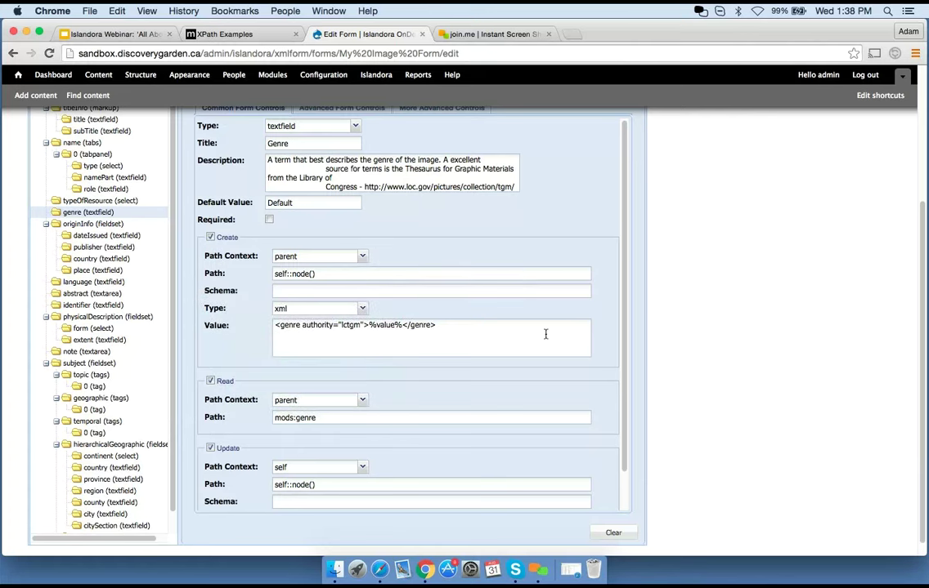
{"action": "mouse_move", "coordinate": [528, 347]}
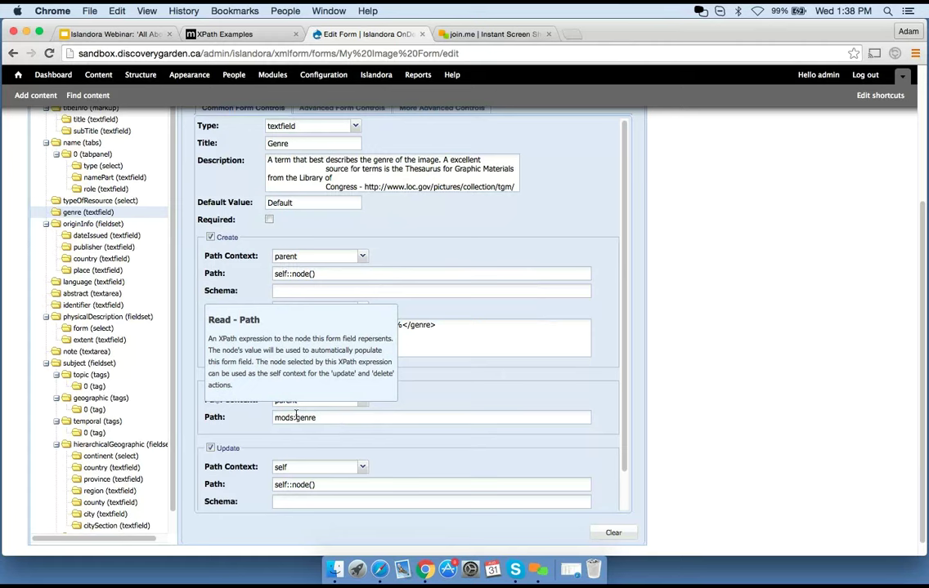
{"action": "left_click_drag", "start_coordinate": [297, 418], "coordinate": [240, 416]}
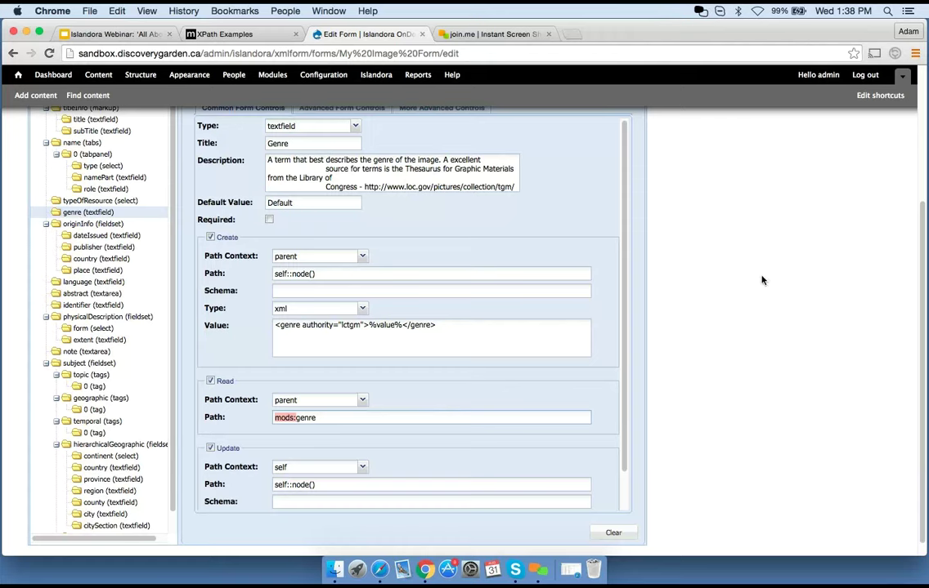
{"action": "scroll", "coordinate": [836, 263], "scroll_direction": "up", "scroll_amount": 1}
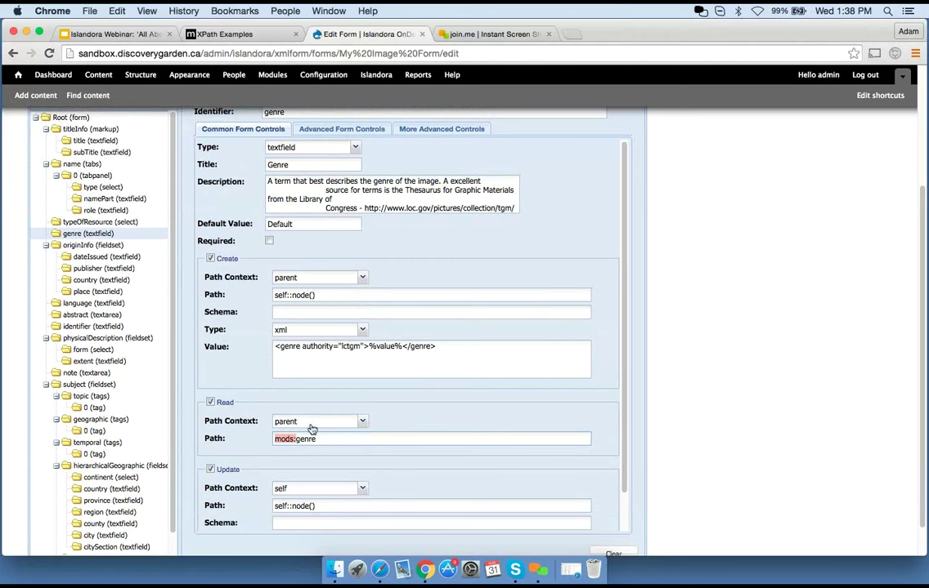
{"action": "mouse_move", "coordinate": [325, 438]}
{"action": "left_click_drag", "start_coordinate": [325, 439], "coordinate": [272, 439]}
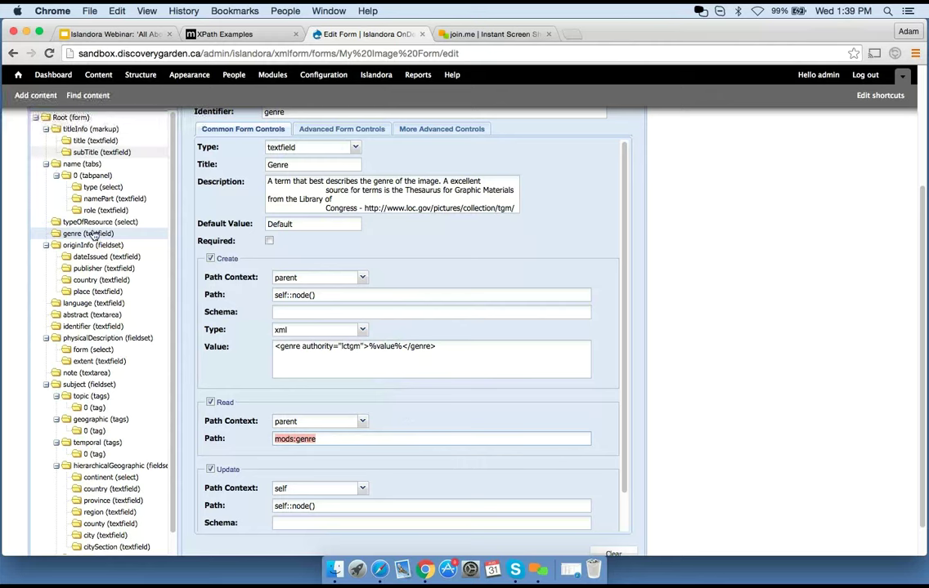
Step: Open the language element and compare its Create XML snippet with its Read path
{"action": "left_click", "coordinate": [93, 304]}
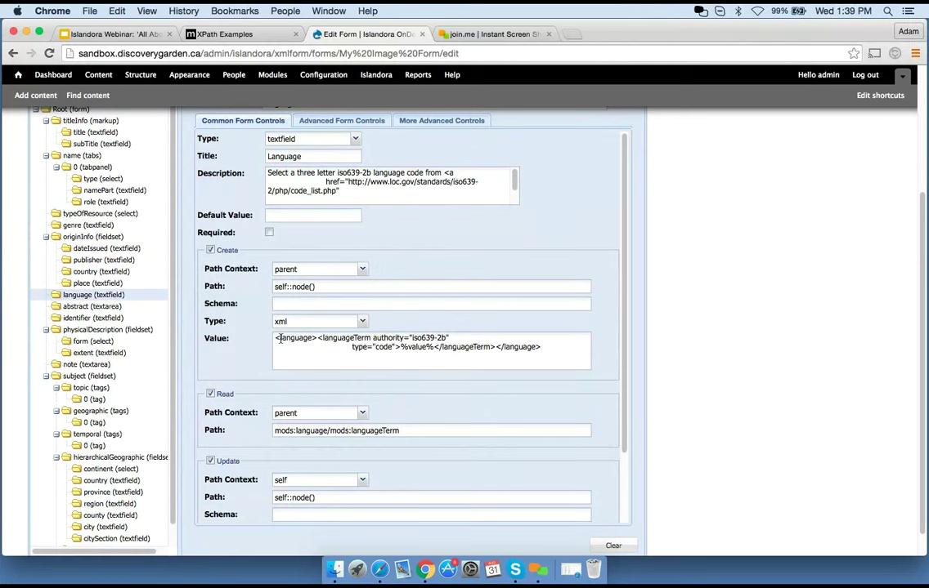
{"action": "mouse_move", "coordinate": [245, 301]}
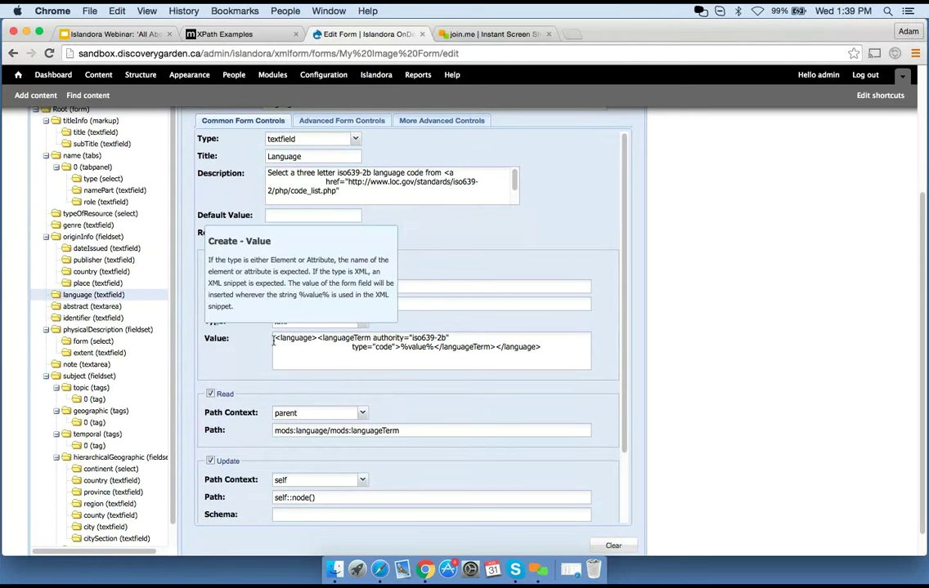
{"action": "left_click_drag", "start_coordinate": [276, 337], "coordinate": [370, 337]}
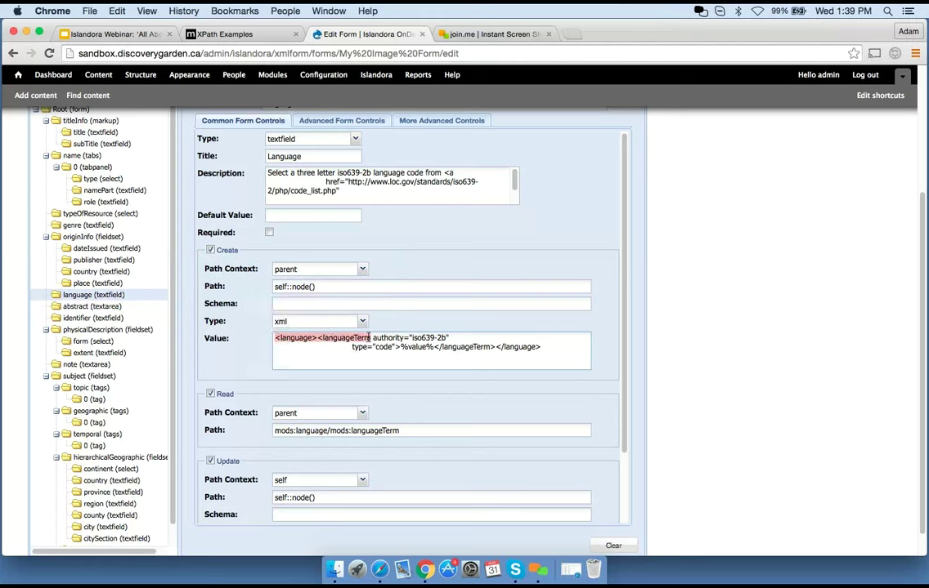
{"action": "left_click", "coordinate": [311, 337]}
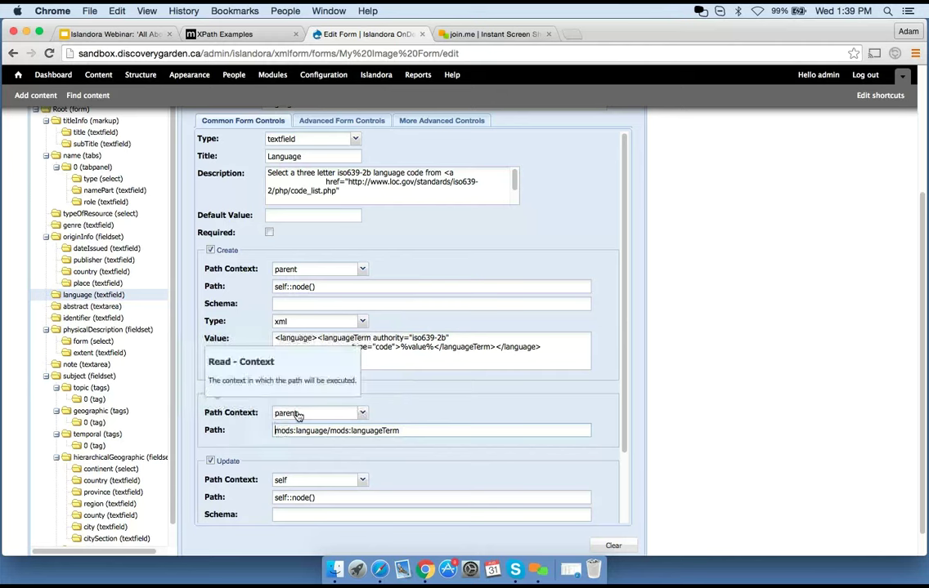
{"action": "left_click_drag", "start_coordinate": [273, 431], "coordinate": [403, 431]}
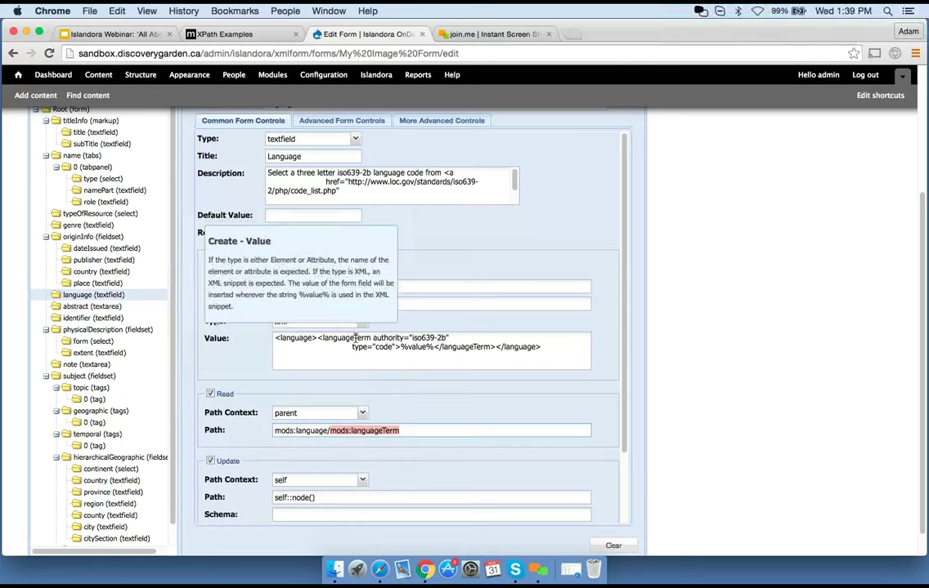
{"action": "left_click_drag", "start_coordinate": [541, 346], "coordinate": [272, 330]}
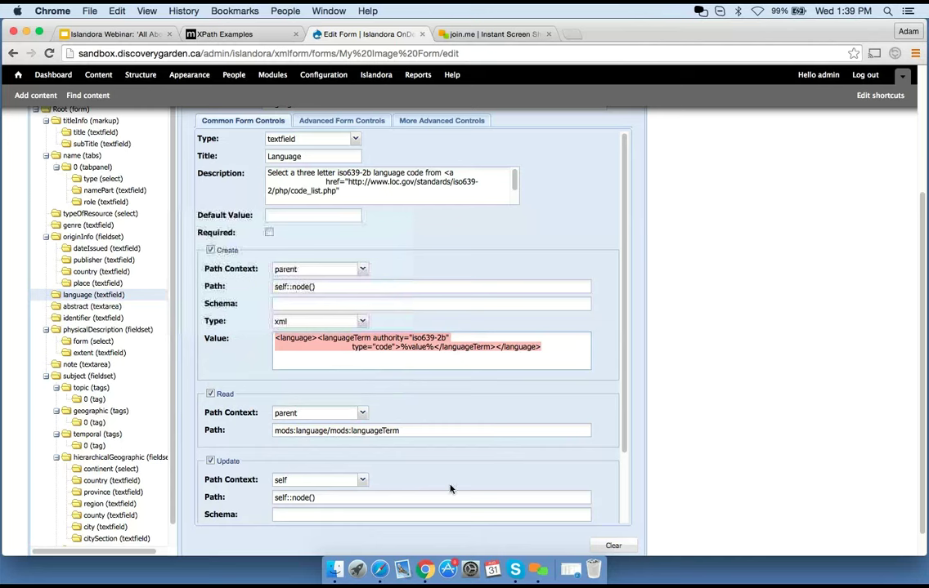
{"action": "left_click", "coordinate": [329, 431]}
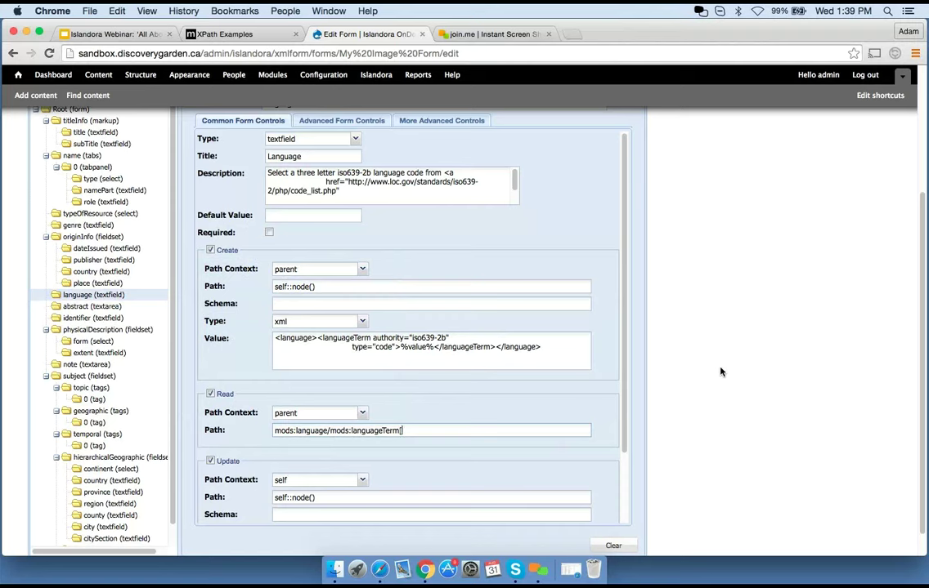
{"action": "type", "text": "@authority=\"iso639-2b\""}
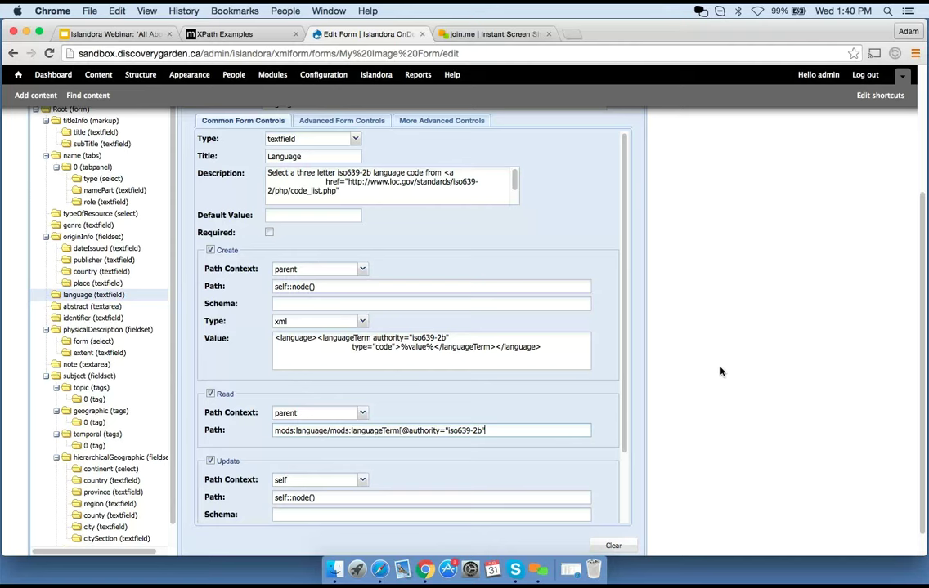
{"action": "type", "text": "][@type=\"code\""}
Step: Review the role field's settings under name, and add a new element inside the tabpanel
{"action": "scroll", "coordinate": [823, 479], "scroll_direction": "up", "scroll_amount": 2}
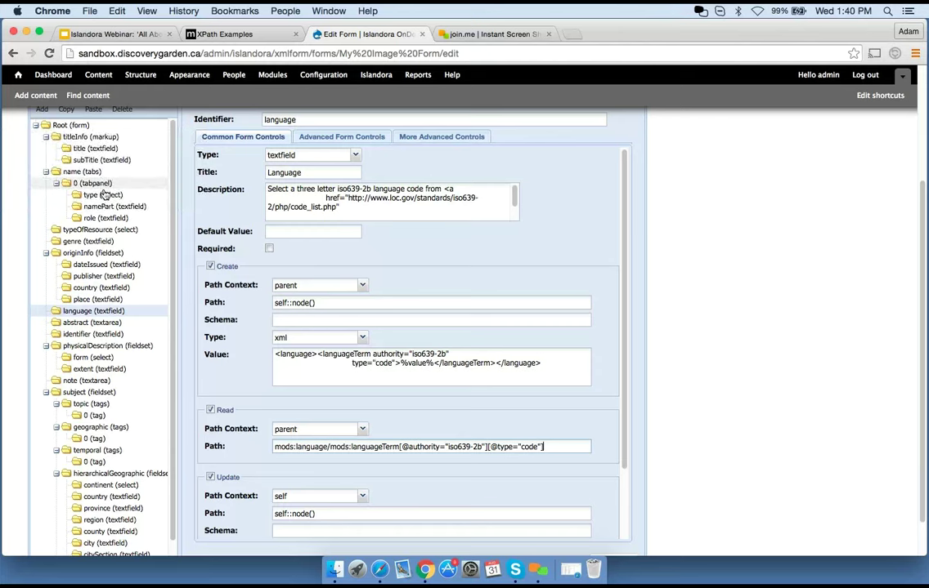
{"action": "left_click", "coordinate": [105, 218]}
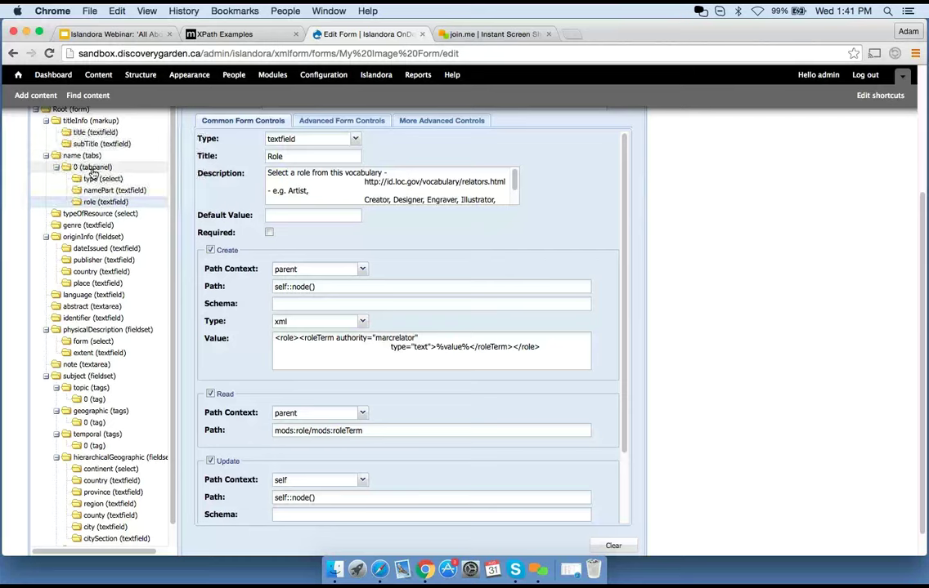
{"action": "scroll", "coordinate": [734, 294], "scroll_direction": "up", "scroll_amount": 2}
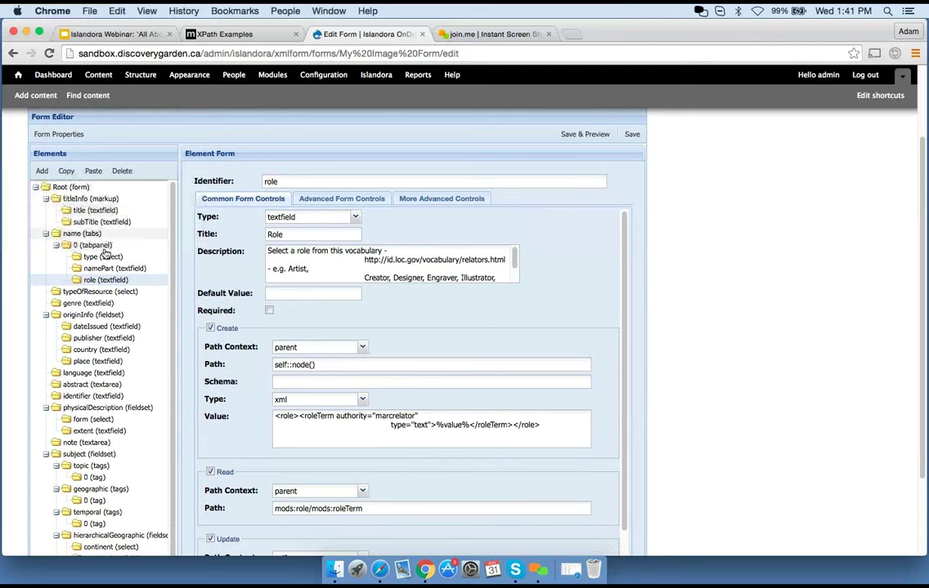
{"action": "left_click", "coordinate": [92, 245]}
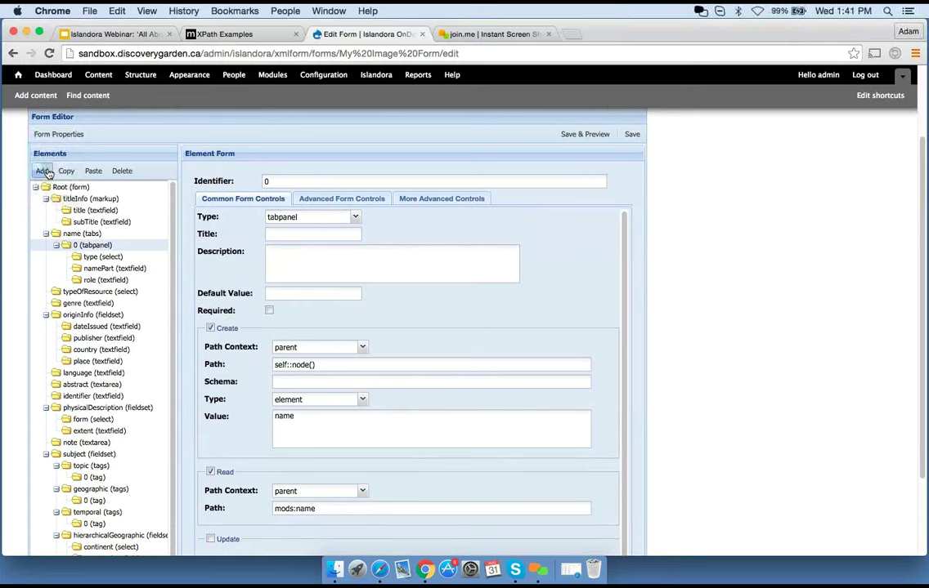
{"action": "left_click", "coordinate": [41, 171]}
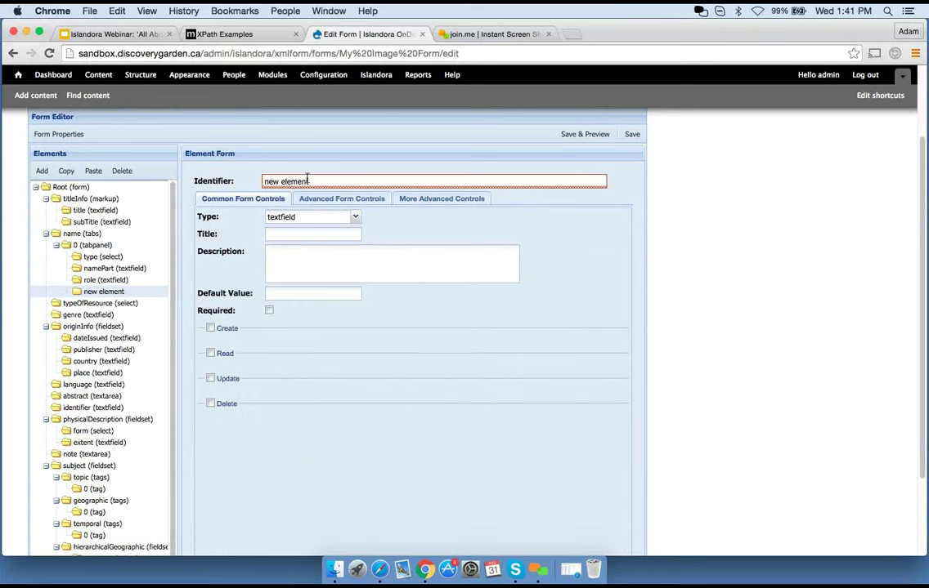
Step: Set the new element's identifier to other_role and its title to Other Role
{"action": "left_click_drag", "start_coordinate": [320, 181], "coordinate": [255, 188]}
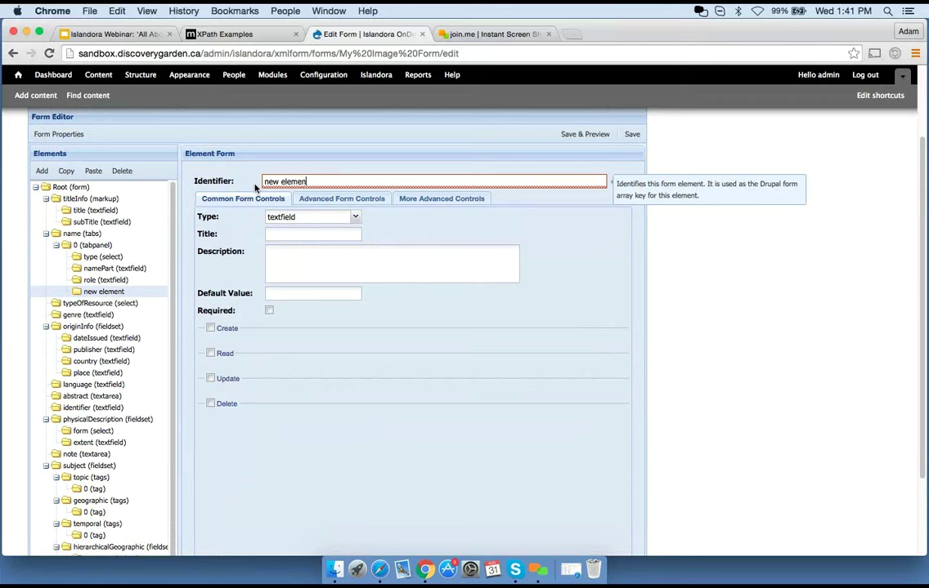
{"action": "key", "text": "BackSpace"}
{"action": "key", "text": "BackSpace"}
{"action": "key", "text": "BackSpace"}
{"action": "key", "text": "BackSpace"}
{"action": "key", "text": "BackSpace"}
{"action": "key", "text": "BackSpace"}
{"action": "key", "text": "BackSpace"}
{"action": "key", "text": "BackSpace"}
{"action": "key", "text": "BackSpace"}
{"action": "key", "text": "BackSpace"}
{"action": "type", "text": "other_role"}
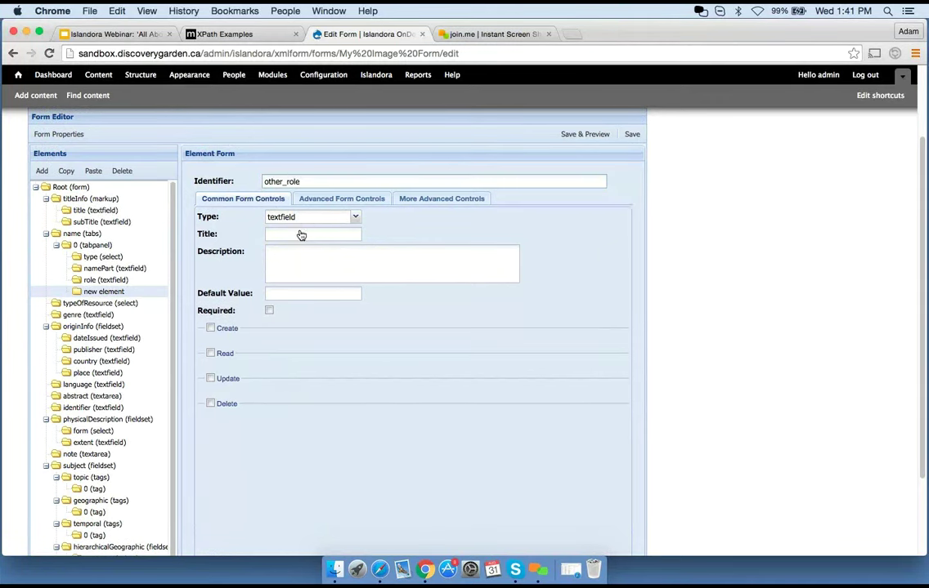
{"action": "left_click", "coordinate": [311, 234]}
{"action": "type", "text": "Other Role"}
Step: Check the role field's settings and enable Create for other_role with path context parent and path self::node()
{"action": "left_click", "coordinate": [100, 282]}
{"action": "scroll", "coordinate": [406, 409], "scroll_direction": "down", "scroll_amount": 2}
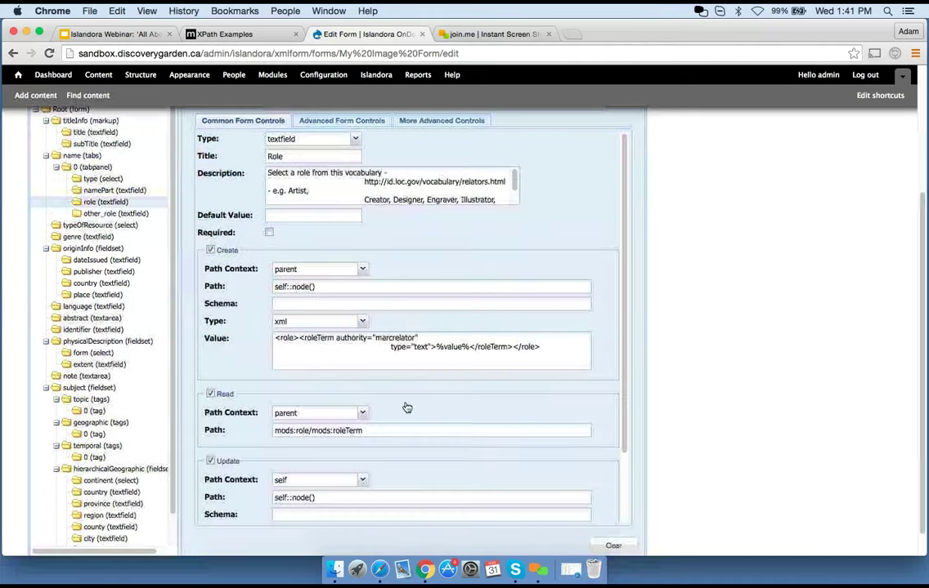
{"action": "left_click", "coordinate": [372, 337]}
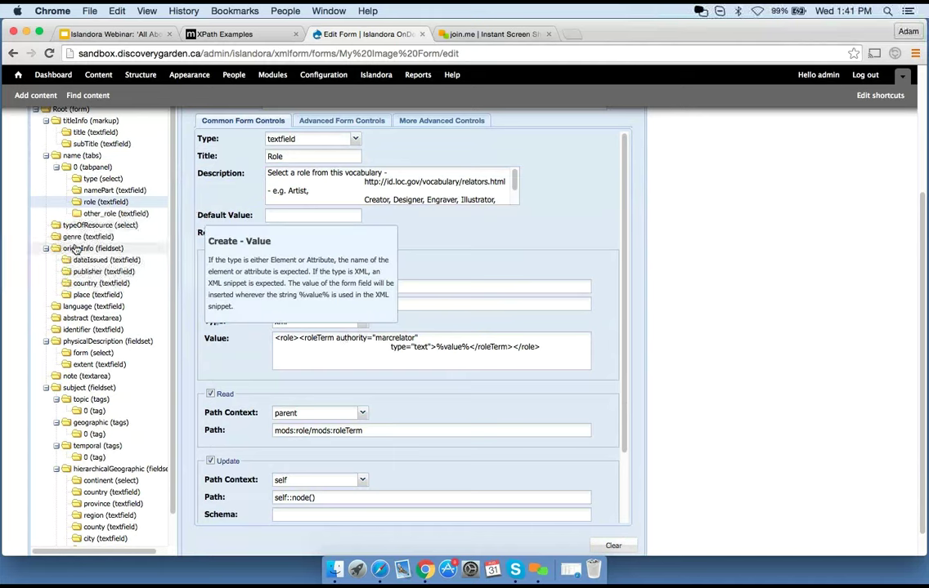
{"action": "left_click", "coordinate": [96, 212]}
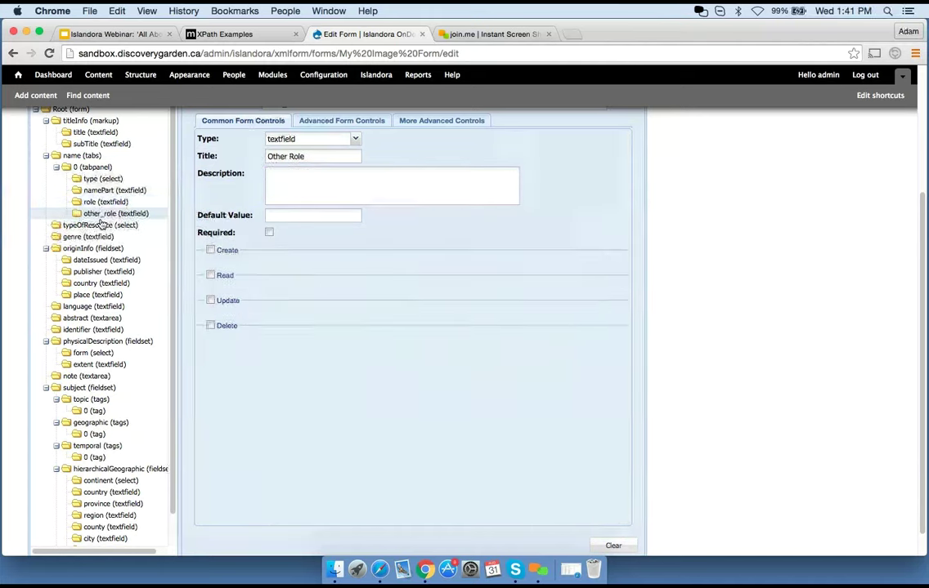
{"action": "left_click", "coordinate": [211, 251]}
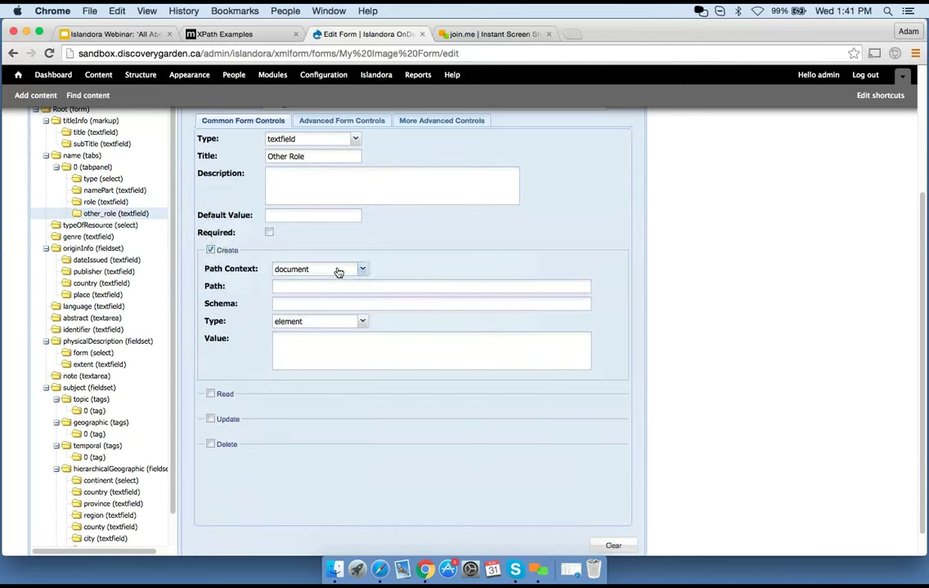
{"action": "left_click", "coordinate": [339, 270]}
{"action": "left_click", "coordinate": [321, 302]}
{"action": "left_click", "coordinate": [291, 284]}
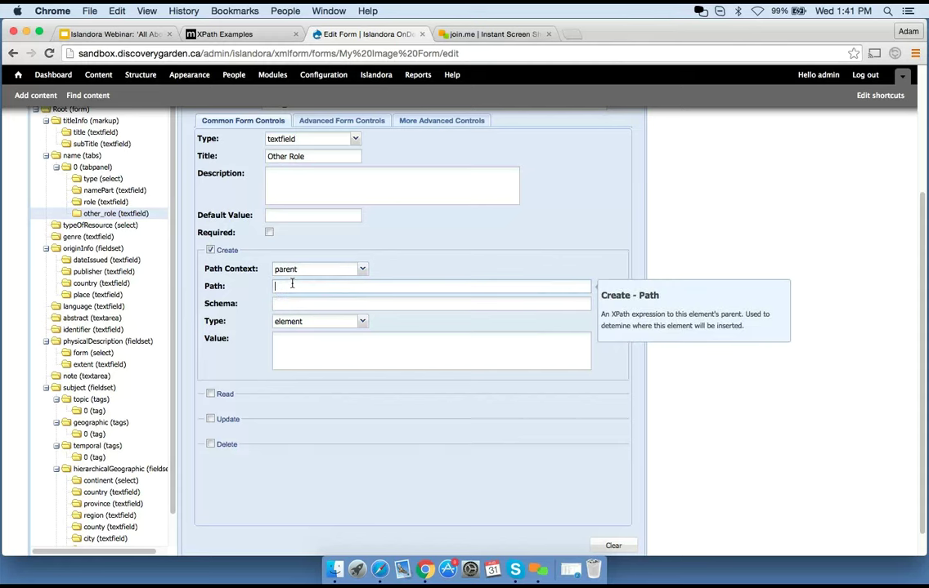
{"action": "type", "text": "self::node()"}
Step: Set other_role's Create type to xml and copy the role field's XML snippet into its Create value
{"action": "left_click", "coordinate": [301, 346]}
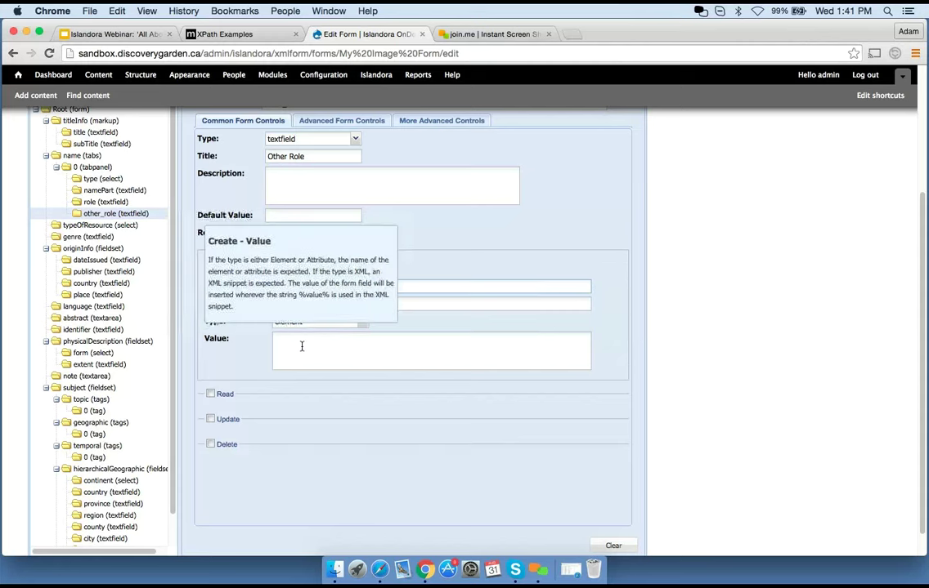
{"action": "left_click", "coordinate": [121, 202]}
{"action": "left_click", "coordinate": [124, 213]}
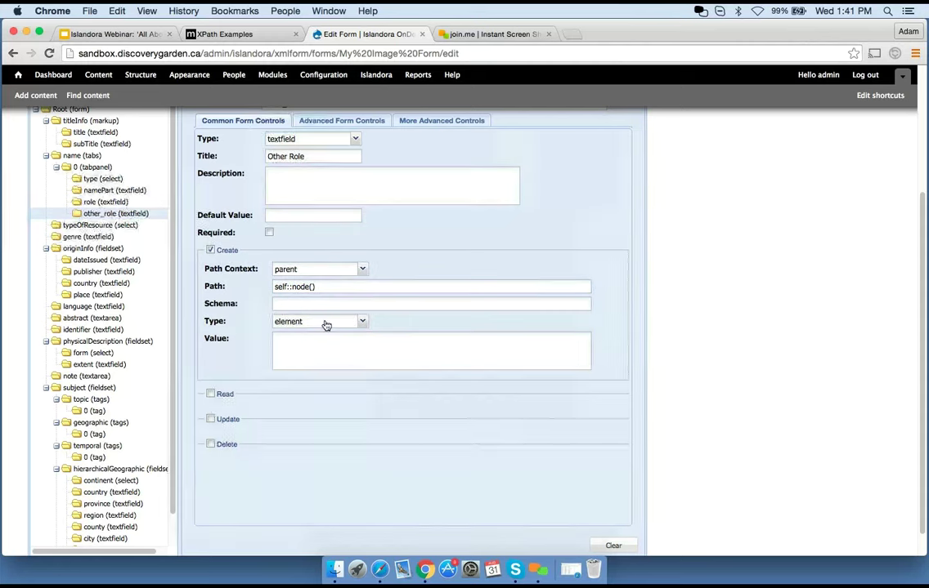
{"action": "left_click", "coordinate": [325, 322]}
{"action": "left_click", "coordinate": [308, 372]}
{"action": "left_click", "coordinate": [100, 202]}
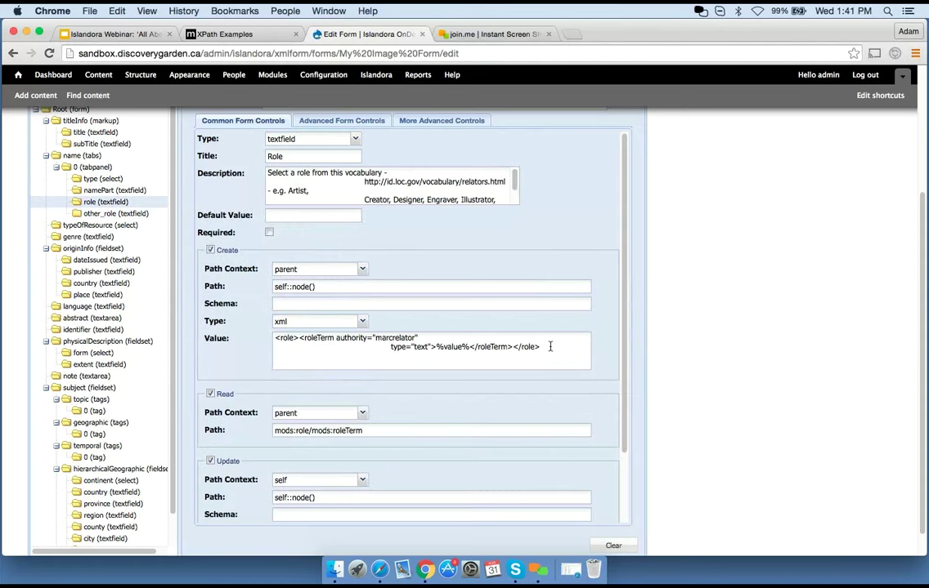
{"action": "left_click_drag", "start_coordinate": [550, 346], "coordinate": [246, 333]}
{"action": "key", "text": "ctrl+c"}
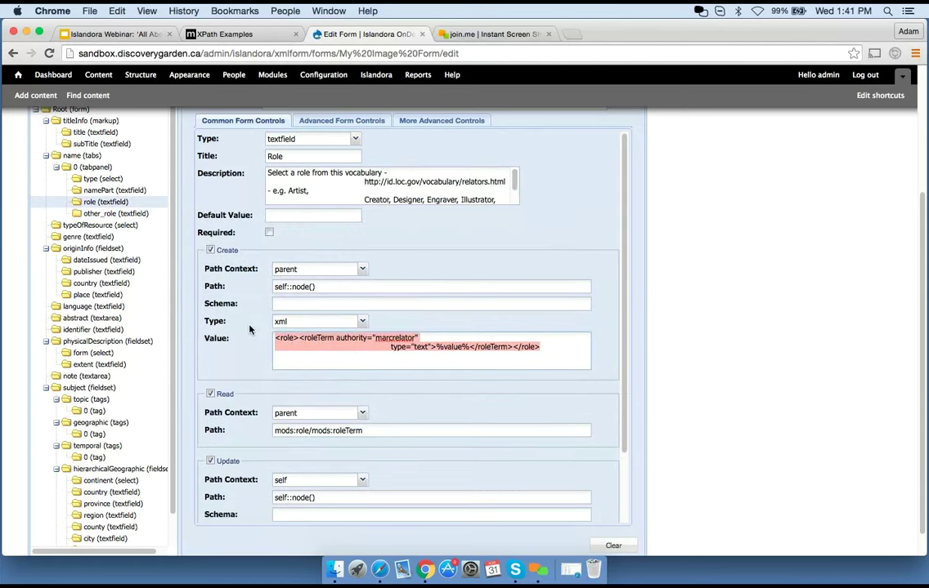
{"action": "left_click", "coordinate": [124, 214]}
{"action": "left_click", "coordinate": [325, 355]}
{"action": "key", "text": "ctrl+v"}
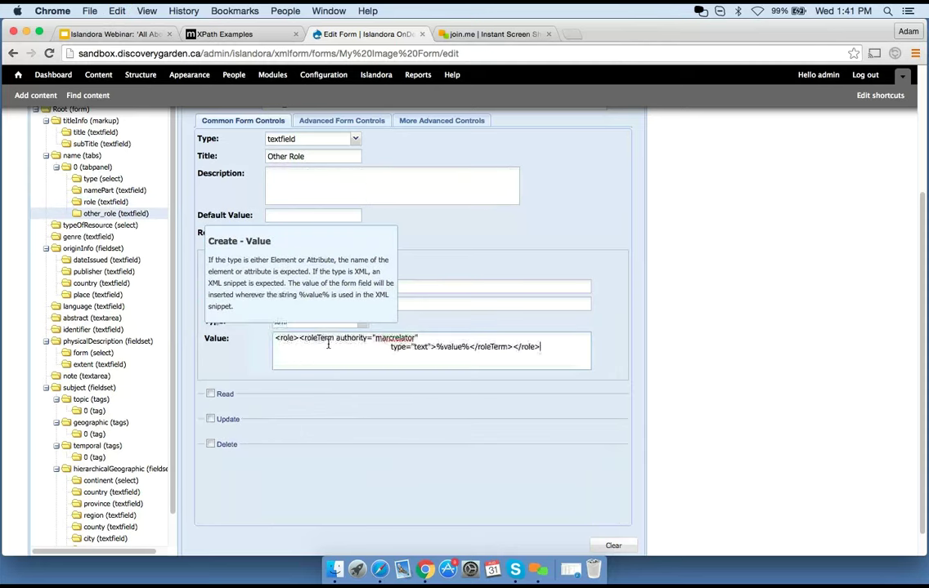
Step: Remove the line break and extra spaces before the type attribute so other_role's Create snippet is on one line
{"action": "left_click", "coordinate": [391, 348]}
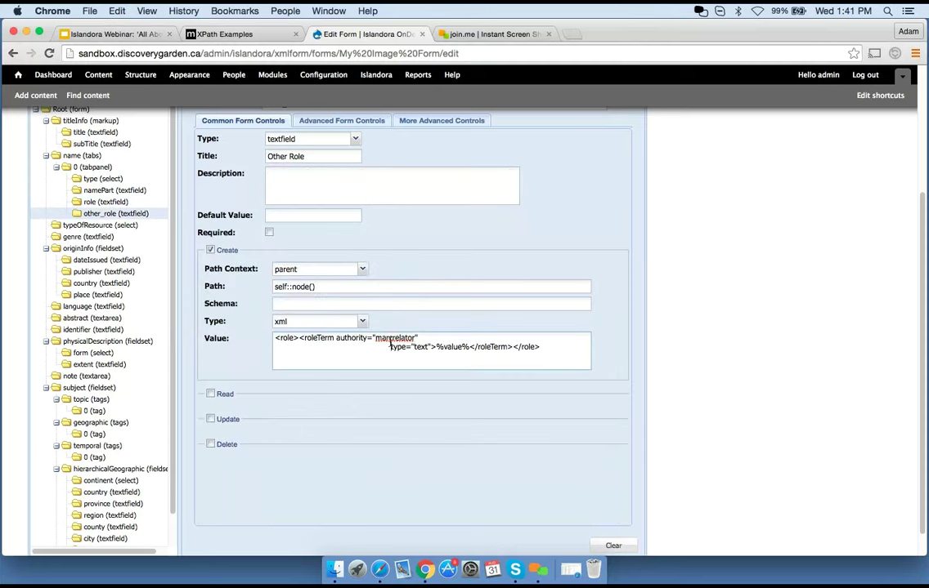
{"action": "key", "text": "BackSpace"}
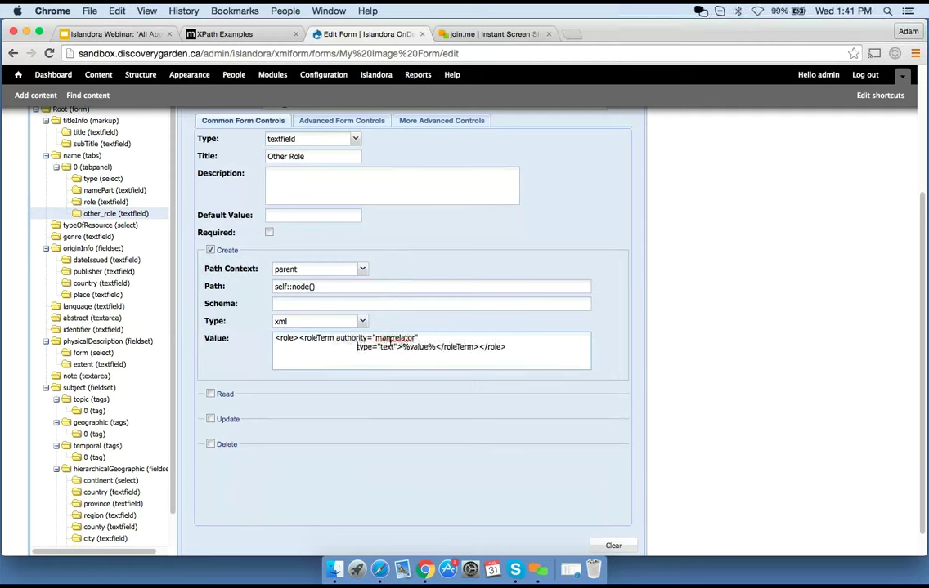
{"action": "key", "text": "BackSpace"}
{"action": "key", "text": "BackSpace"}
{"action": "key", "text": "BackSpace"}
{"action": "key", "text": "BackSpace"}
{"action": "key", "text": "BackSpace"}
{"action": "key", "text": "BackSpace"}
{"action": "key", "text": "BackSpace"}
{"action": "key", "text": "BackSpace"}
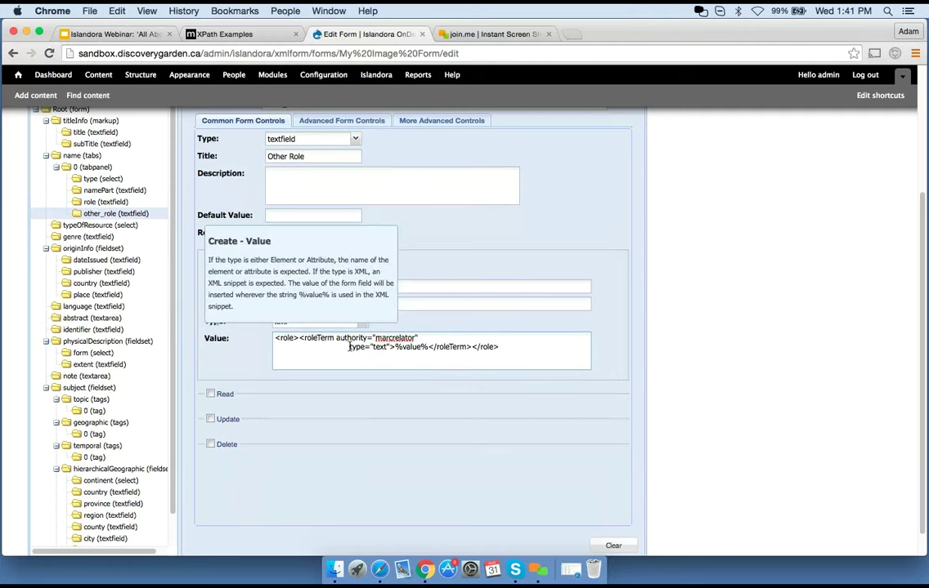
{"action": "left_click_drag", "start_coordinate": [350, 347], "coordinate": [419, 338]}
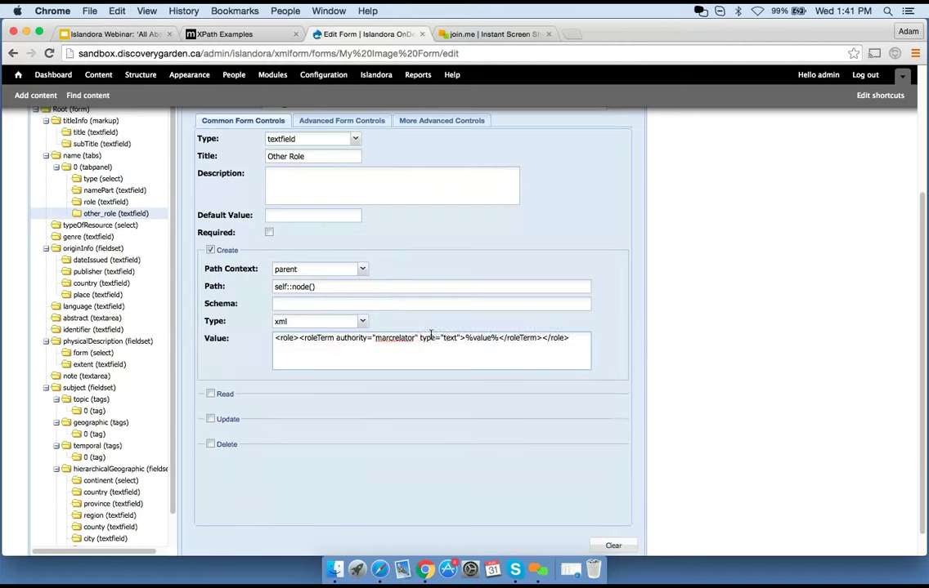
Step: Delete the authority attribute from other_role's Create value, leaving <role><roleTerm type="text">%value%</roleTerm></role>
{"action": "key", "text": "BackSpace"}
{"action": "key", "text": "BackSpace"}
{"action": "key", "text": "BackSpace"}
{"action": "key", "text": "BackSpace"}
{"action": "key", "text": "BackSpace"}
{"action": "key", "text": "BackSpace"}
{"action": "key", "text": "BackSpace"}
{"action": "key", "text": "BackSpace"}
{"action": "key", "text": "BackSpace"}
{"action": "key", "text": "BackSpace"}
{"action": "key", "text": "BackSpace"}
{"action": "key", "text": "BackSpace"}
{"action": "key", "text": "BackSpace"}
{"action": "key", "text": "BackSpace"}
{"action": "key", "text": "BackSpace"}
{"action": "key", "text": "BackSpace"}
{"action": "key", "text": "BackSpace"}
{"action": "key", "text": "BackSpace"}
{"action": "key", "text": "BackSpace"}
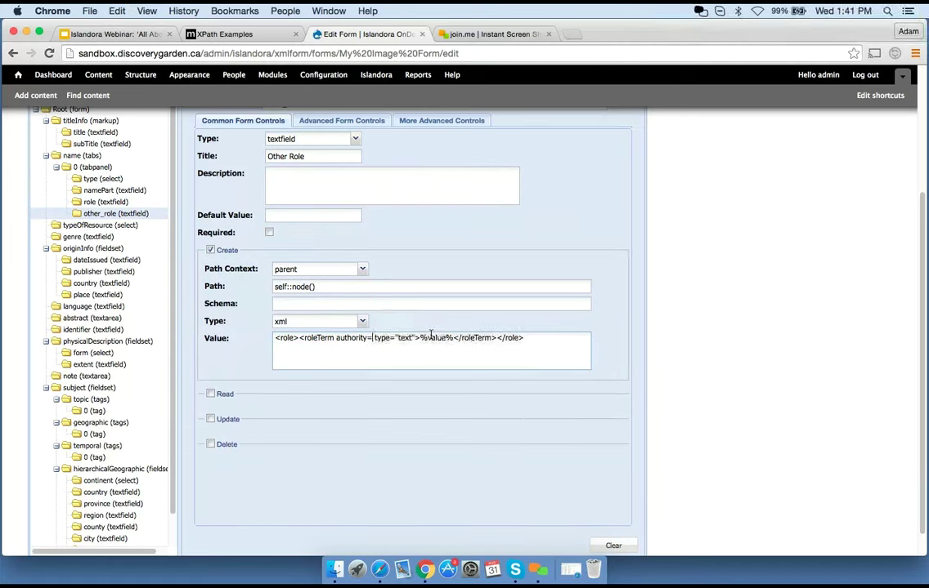
{"action": "key", "text": "BackSpace"}
{"action": "key", "text": "BackSpace"}
{"action": "key", "text": "BackSpace"}
{"action": "key", "text": "BackSpace"}
{"action": "key", "text": "BackSpace"}
{"action": "key", "text": "BackSpace"}
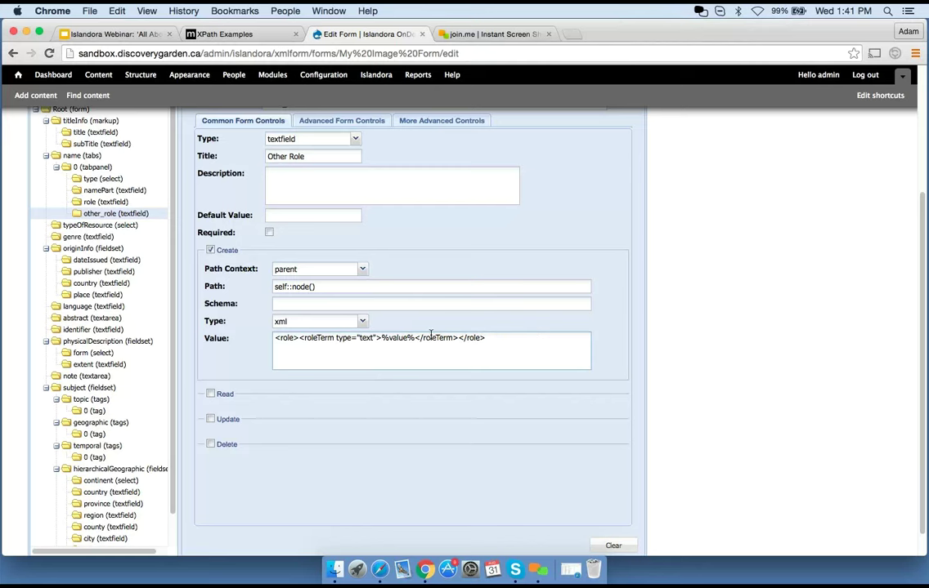
{"action": "left_click", "coordinate": [105, 202]}
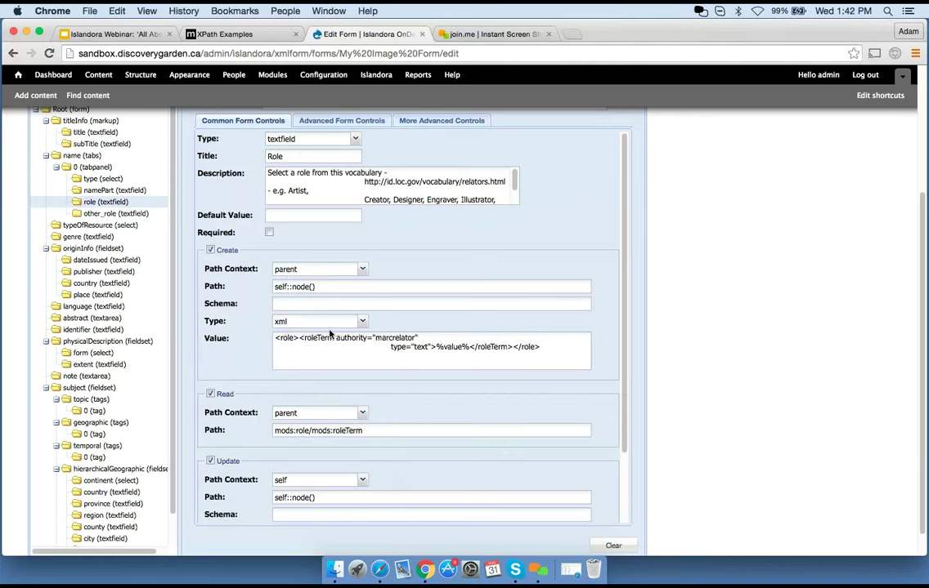
{"action": "left_click_drag", "start_coordinate": [337, 338], "coordinate": [408, 338]}
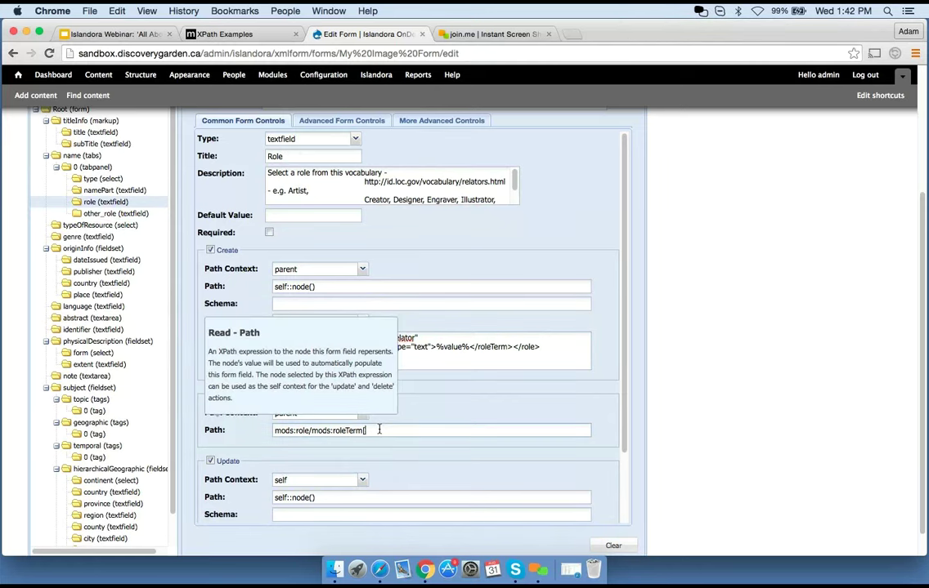
{"action": "type", "text": "@authority="}
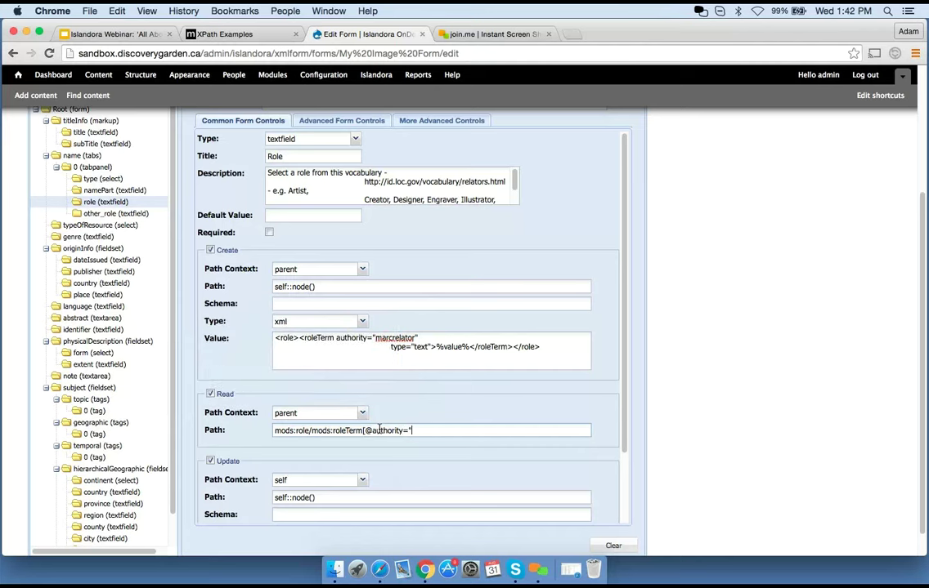
{"action": "type", "text": "\"marcrelator\""}
{"action": "left_click_drag", "start_coordinate": [276, 337], "coordinate": [566, 353]}
{"action": "left_click", "coordinate": [408, 349]}
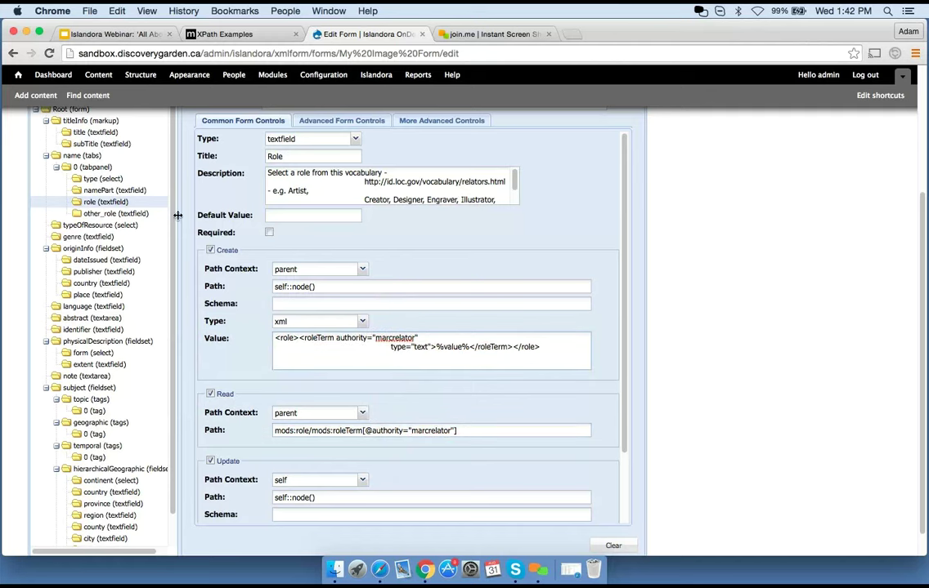
{"action": "left_click", "coordinate": [119, 213]}
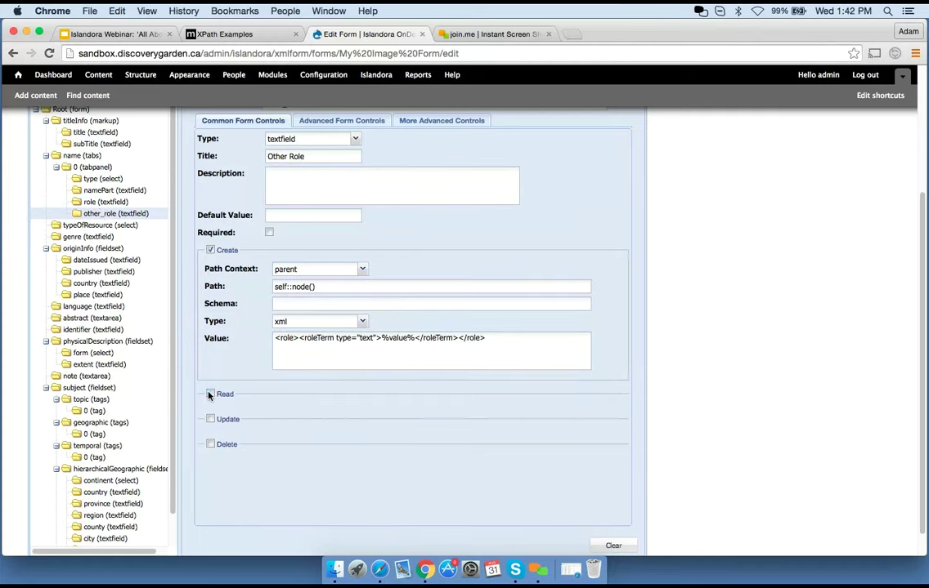
{"action": "left_click", "coordinate": [210, 394]}
{"action": "left_click", "coordinate": [323, 414]}
{"action": "left_click", "coordinate": [301, 444]}
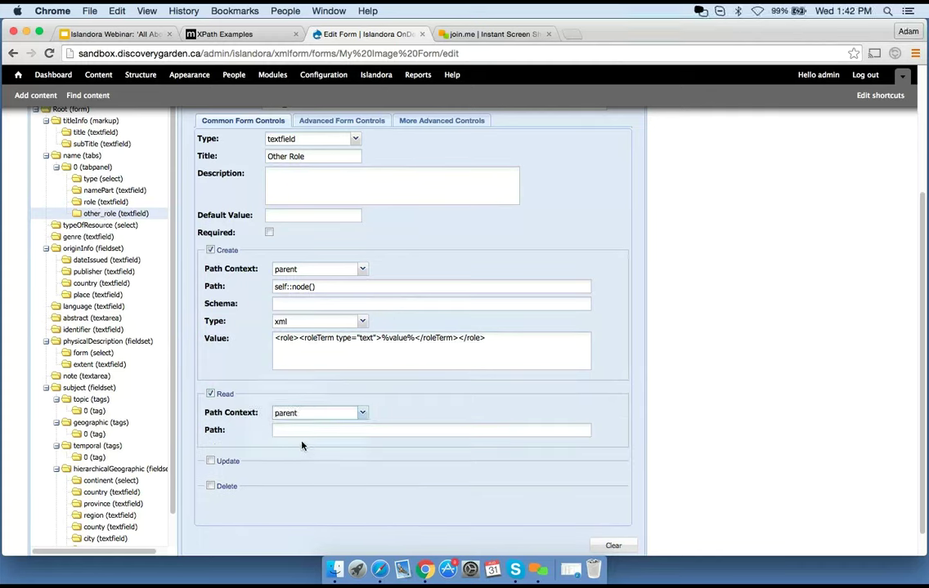
{"action": "left_click", "coordinate": [295, 430]}
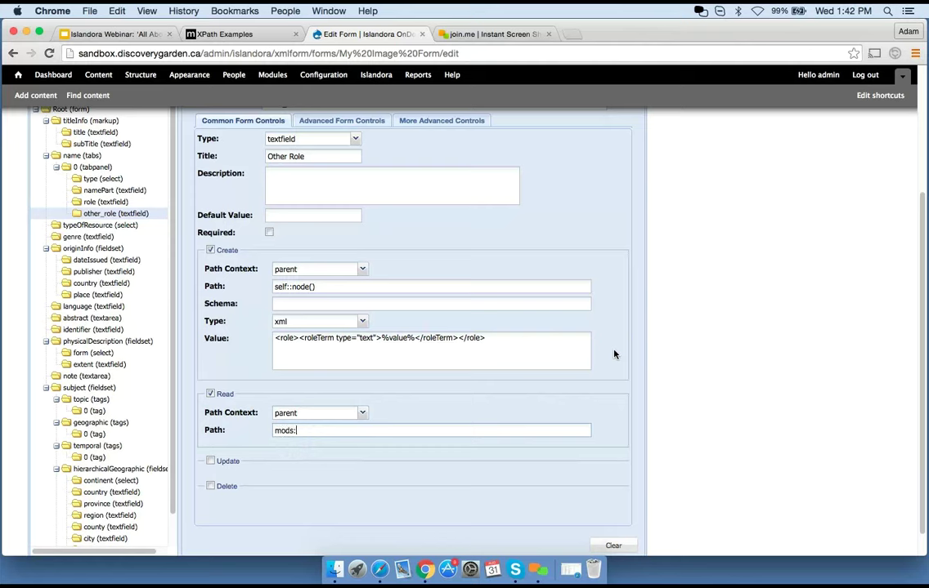
{"action": "type", "text": "mods:role/mods"}
{"action": "type", "text": ":roleTerm[not(@"}
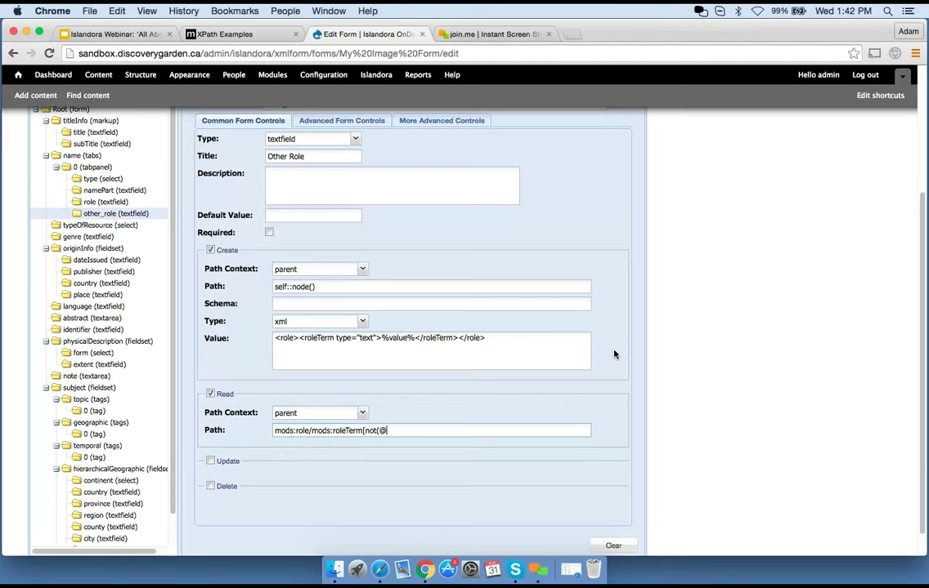
{"action": "type", "text": "authority"}
{"action": "left_click", "coordinate": [211, 461]}
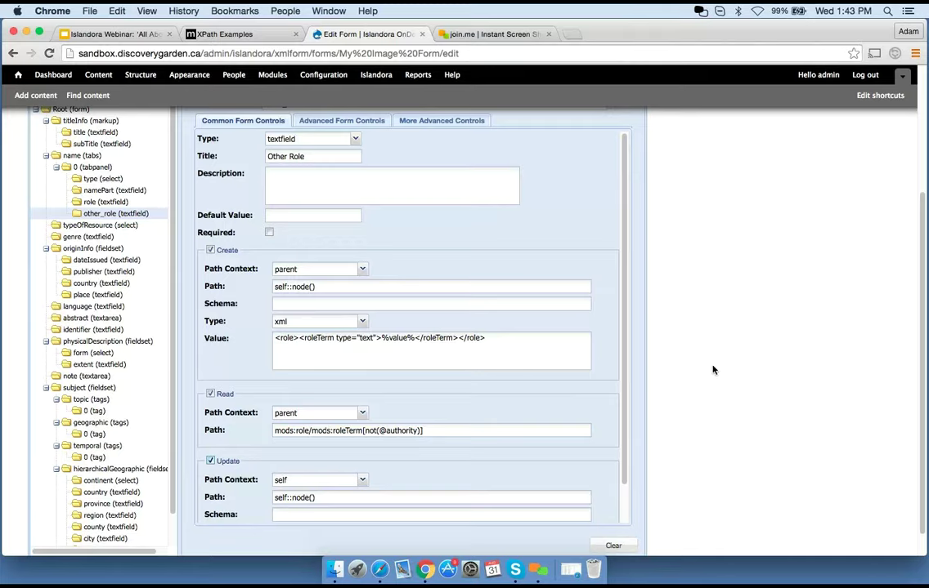
Step: Save and preview the form, and check the Role and Other Role fields under Name
{"action": "scroll", "coordinate": [711, 371], "scroll_direction": "up", "scroll_amount": 5}
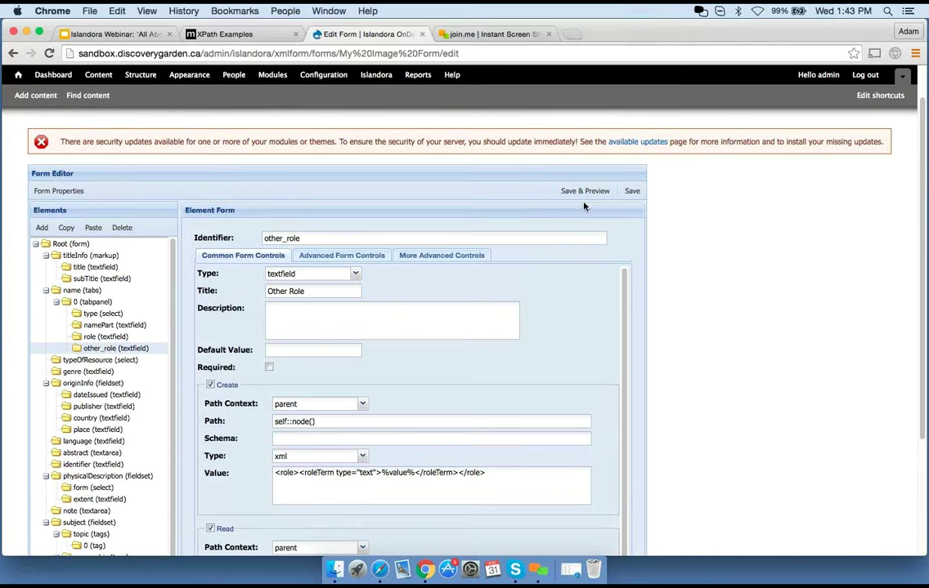
{"action": "left_click", "coordinate": [586, 192]}
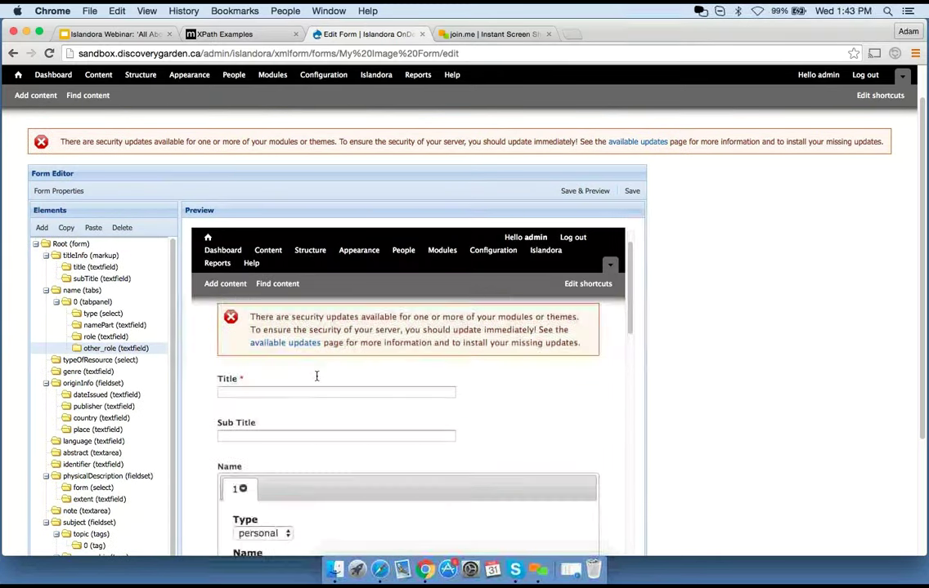
{"action": "scroll", "coordinate": [316, 376], "scroll_direction": "down", "scroll_amount": 5}
{"action": "scroll", "coordinate": [314, 382], "scroll_direction": "up", "scroll_amount": 2}
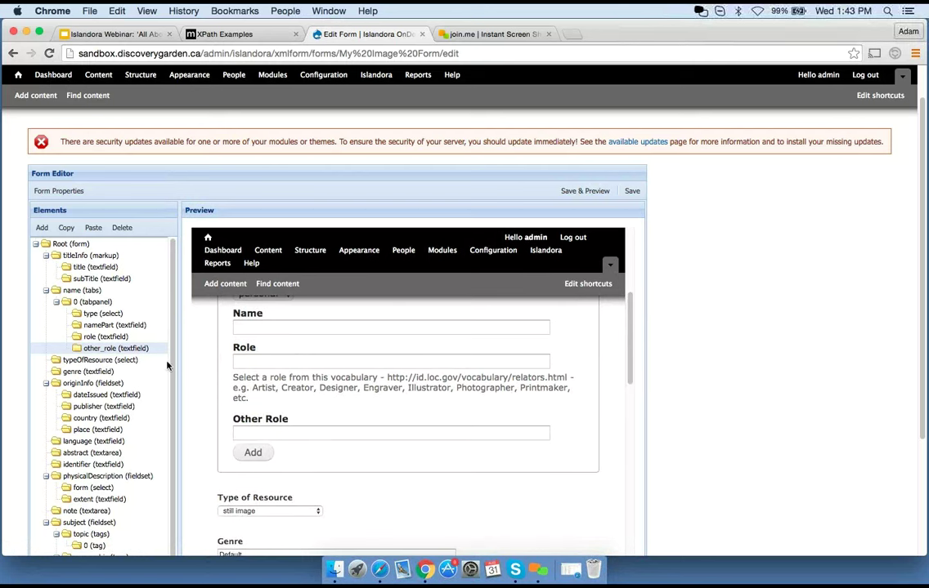
{"action": "left_click", "coordinate": [258, 362]}
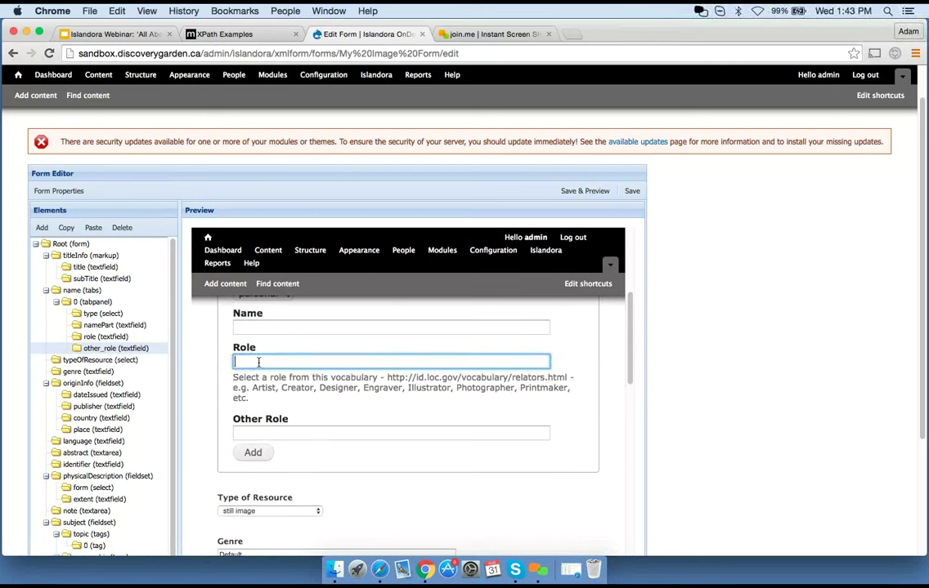
{"action": "left_click", "coordinate": [367, 428]}
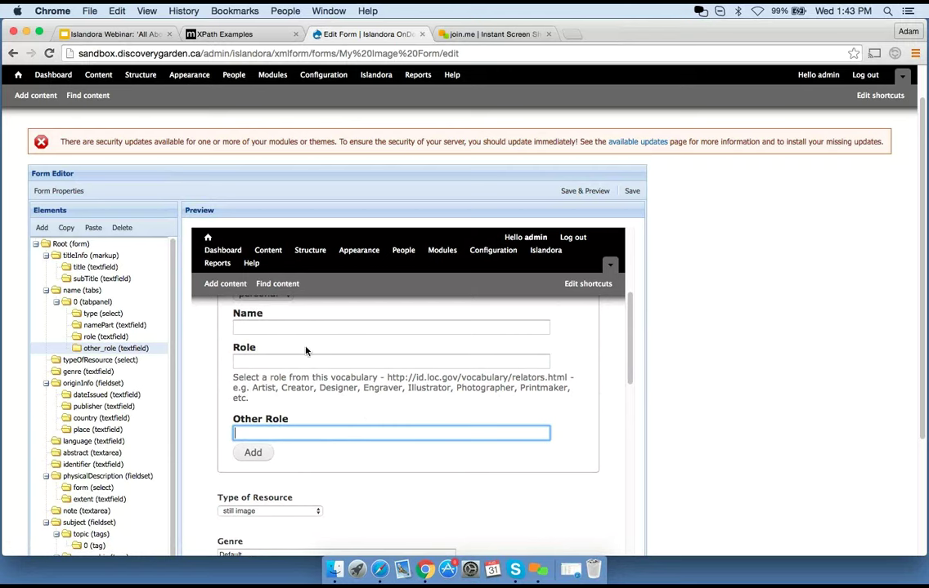
Step: Look through the element tree and open the originInfo fieldset's settings for review
{"action": "scroll", "coordinate": [311, 433], "scroll_direction": "down", "scroll_amount": 1}
{"action": "scroll", "coordinate": [78, 434], "scroll_direction": "down", "scroll_amount": 1}
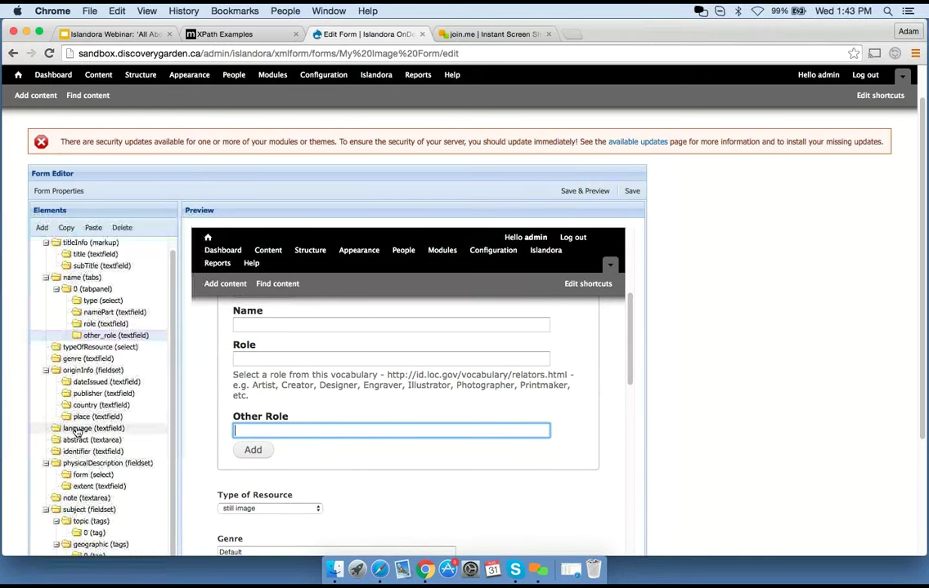
{"action": "scroll", "coordinate": [77, 432], "scroll_direction": "down", "scroll_amount": 2}
{"action": "scroll", "coordinate": [98, 421], "scroll_direction": "up", "scroll_amount": 5}
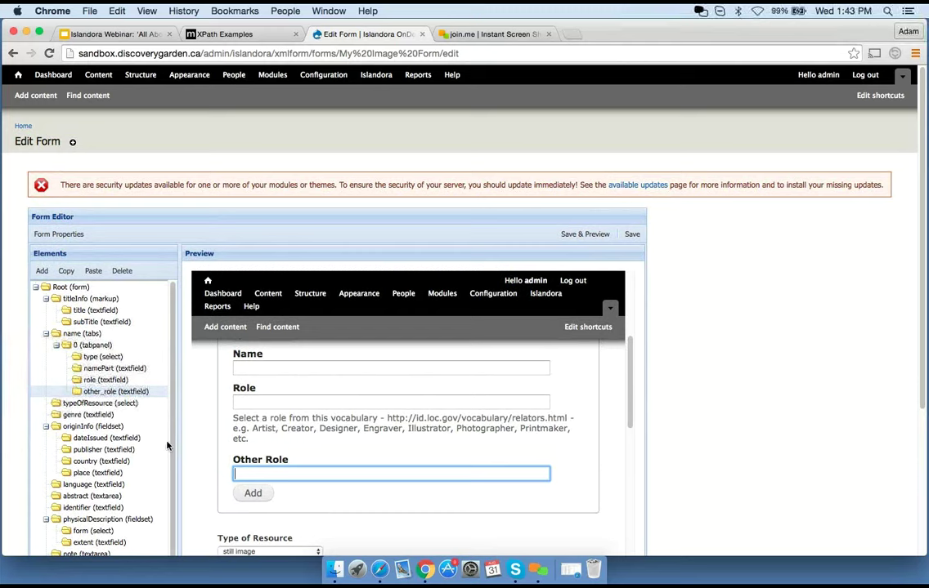
{"action": "left_click", "coordinate": [94, 427]}
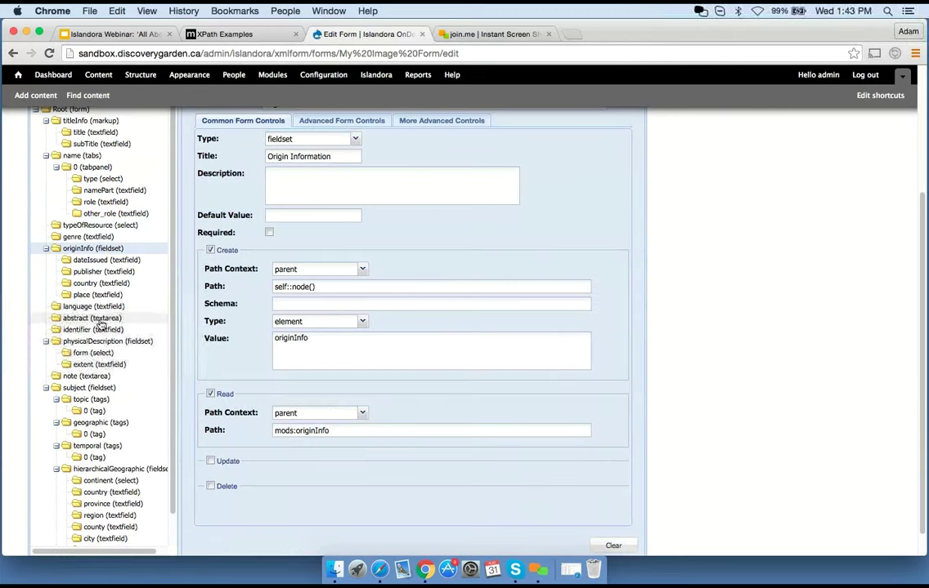
Step: Save and preview the form, and look through it from Language down to the Subject fieldset
{"action": "scroll", "coordinate": [101, 326], "scroll_direction": "up", "scroll_amount": 3}
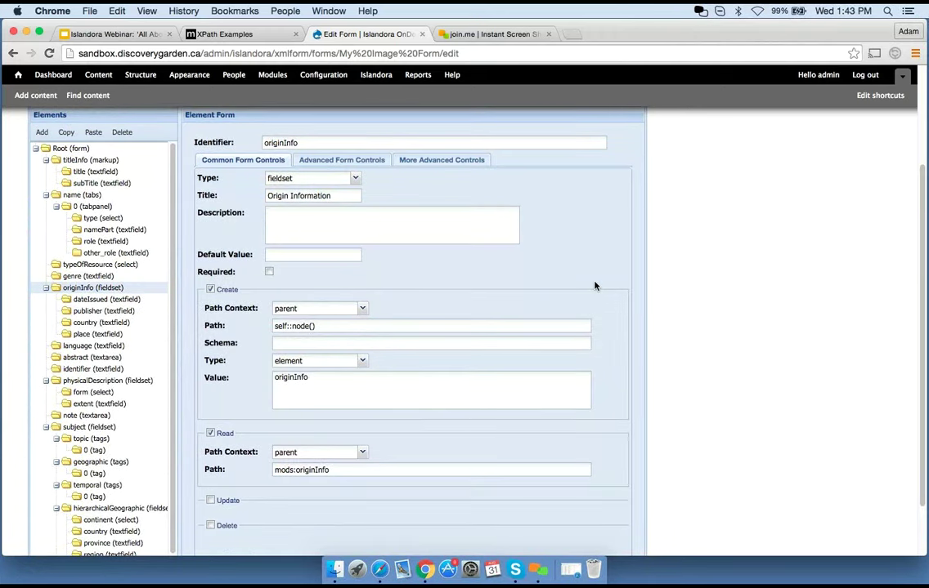
{"action": "scroll", "coordinate": [670, 229], "scroll_direction": "up", "scroll_amount": 3}
{"action": "left_click", "coordinate": [574, 151]}
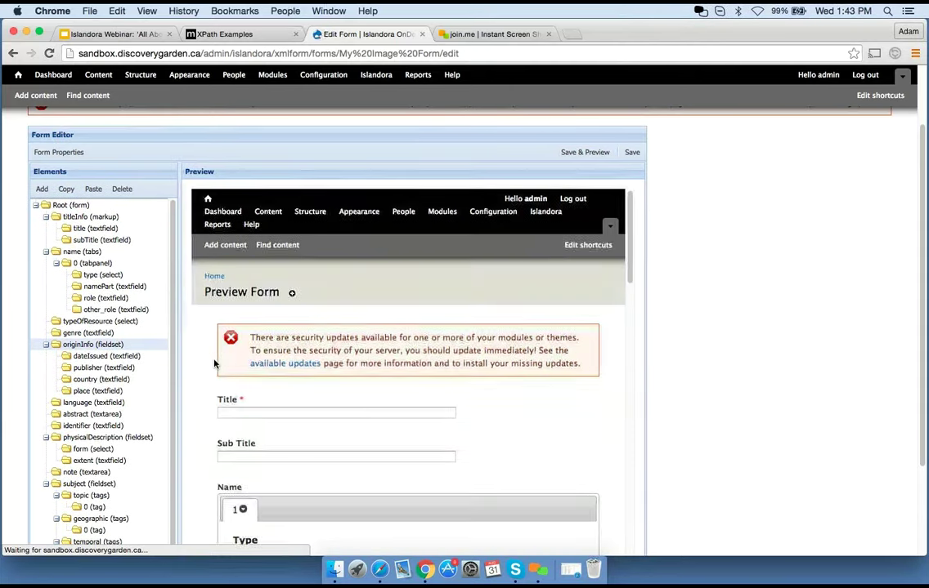
{"action": "scroll", "coordinate": [200, 367], "scroll_direction": "down", "scroll_amount": 10}
{"action": "scroll", "coordinate": [198, 369], "scroll_direction": "down", "scroll_amount": 6}
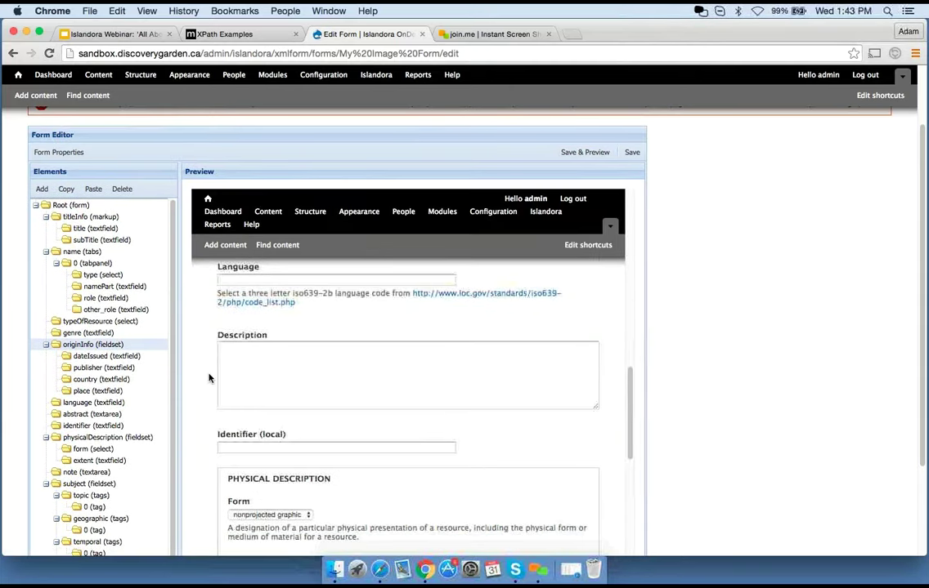
{"action": "scroll", "coordinate": [312, 413], "scroll_direction": "down", "scroll_amount": 2}
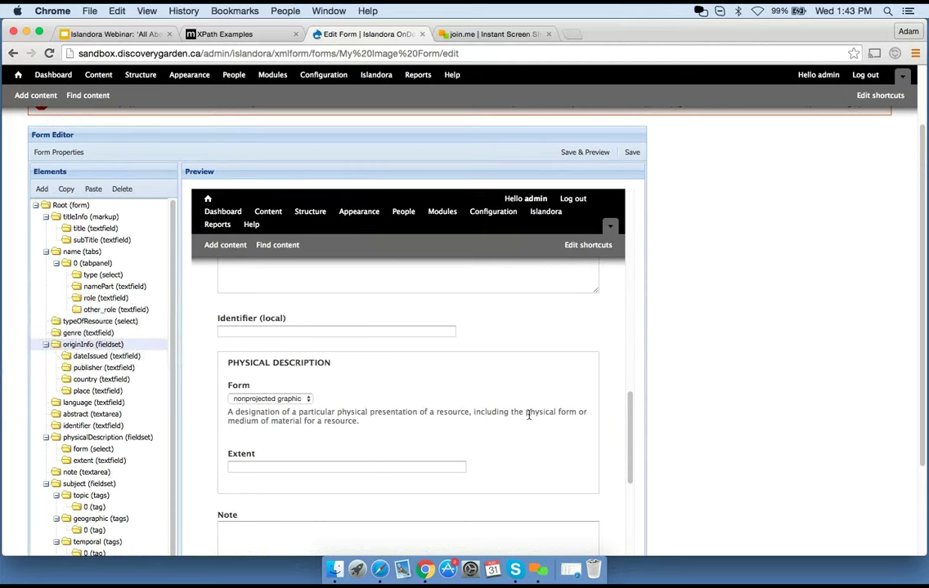
{"action": "scroll", "coordinate": [456, 411], "scroll_direction": "down", "scroll_amount": 5}
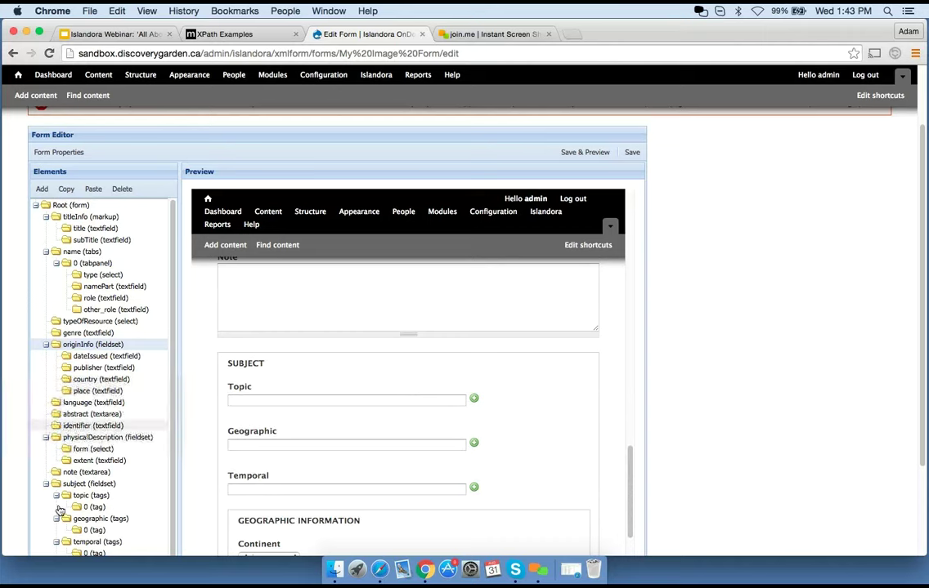
Step: Enable Collapsed and Collapsible in the subject fieldset's advanced form controls
{"action": "left_click", "coordinate": [91, 484]}
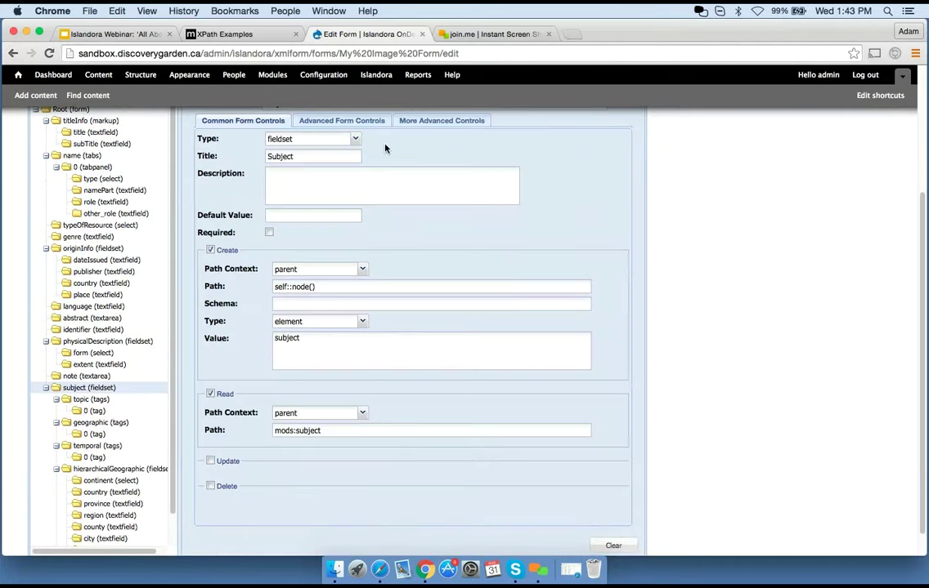
{"action": "left_click", "coordinate": [352, 122]}
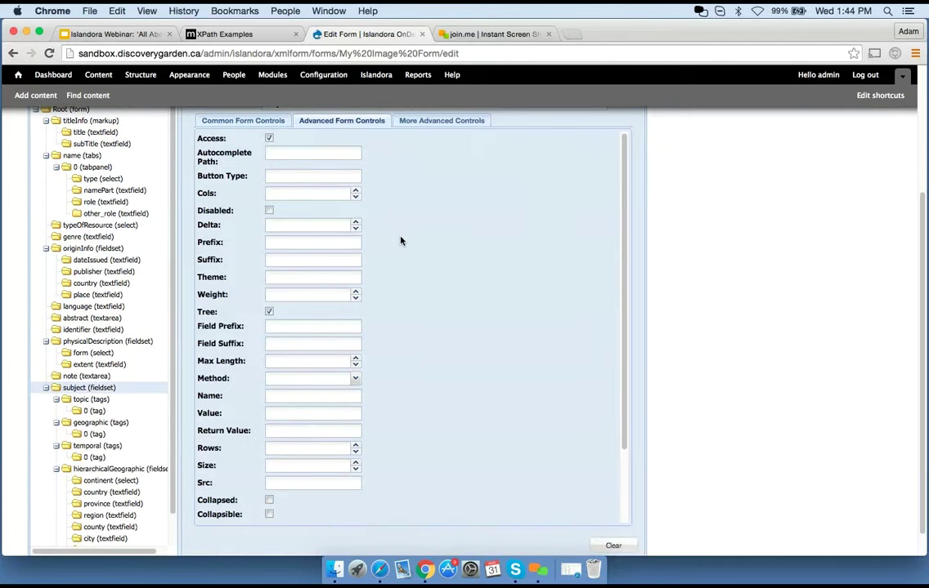
{"action": "scroll", "coordinate": [404, 387], "scroll_direction": "down", "scroll_amount": 1}
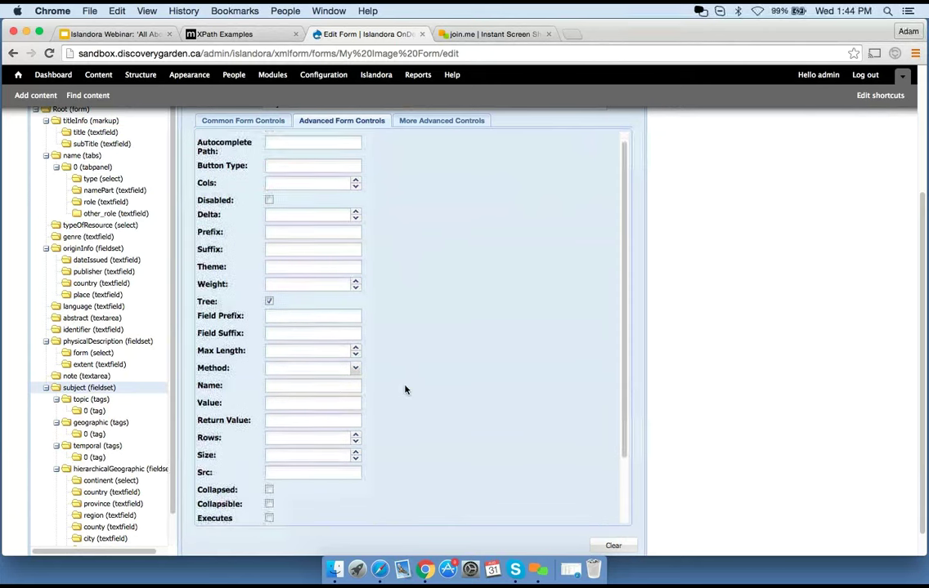
{"action": "scroll", "coordinate": [368, 462], "scroll_direction": "down", "scroll_amount": 5}
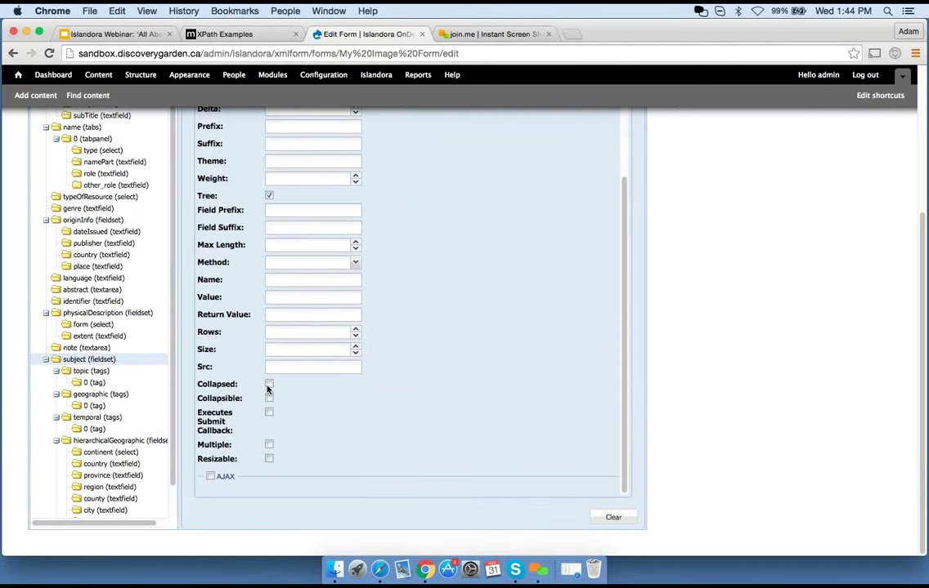
{"action": "left_click", "coordinate": [269, 383]}
{"action": "left_click", "coordinate": [269, 399]}
{"action": "scroll", "coordinate": [562, 304], "scroll_direction": "up", "scroll_amount": 10}
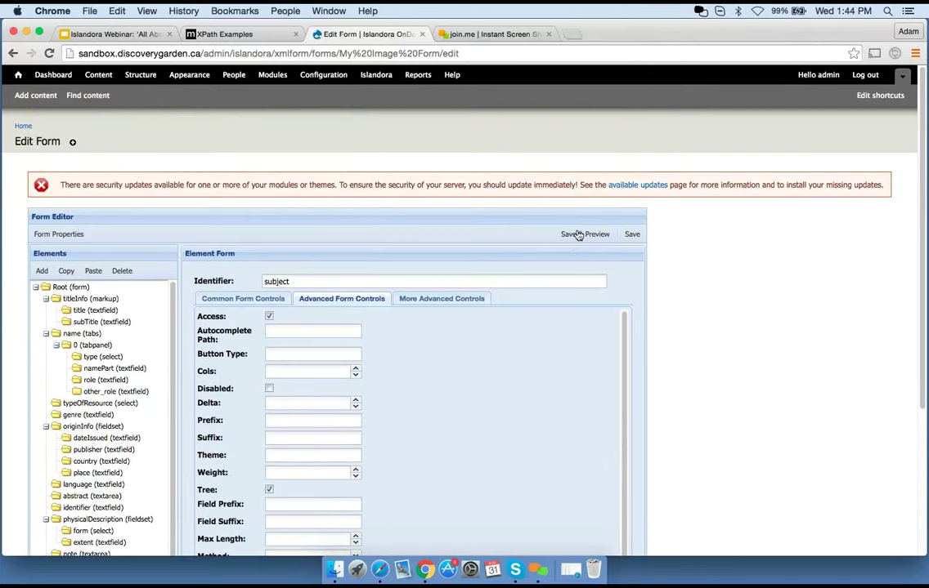
Step: Save and preview the form, and find the Subject section at the end of the preview
{"action": "left_click", "coordinate": [578, 235]}
{"action": "scroll", "coordinate": [742, 333], "scroll_direction": "down", "scroll_amount": 1}
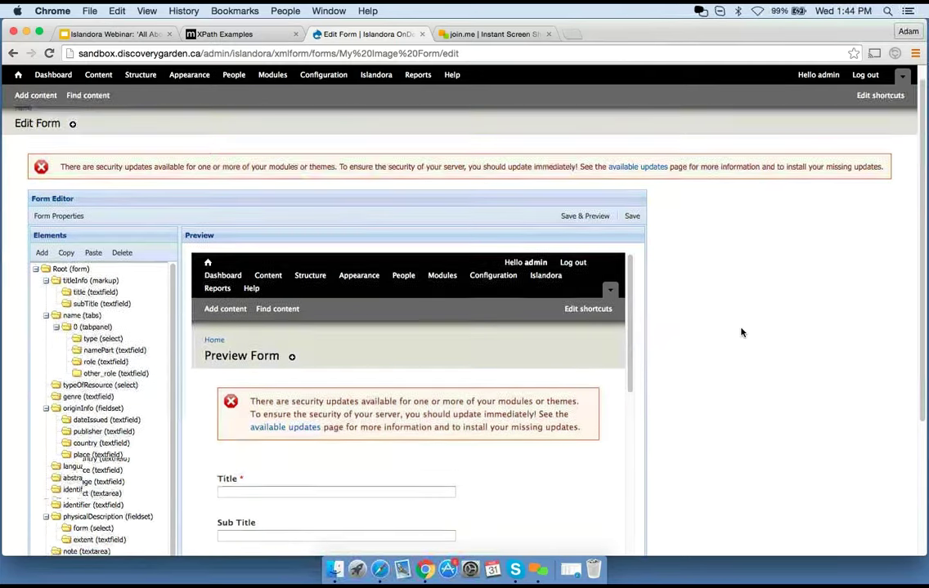
{"action": "scroll", "coordinate": [741, 333], "scroll_direction": "down", "scroll_amount": 5}
{"action": "scroll", "coordinate": [307, 390], "scroll_direction": "down", "scroll_amount": 10}
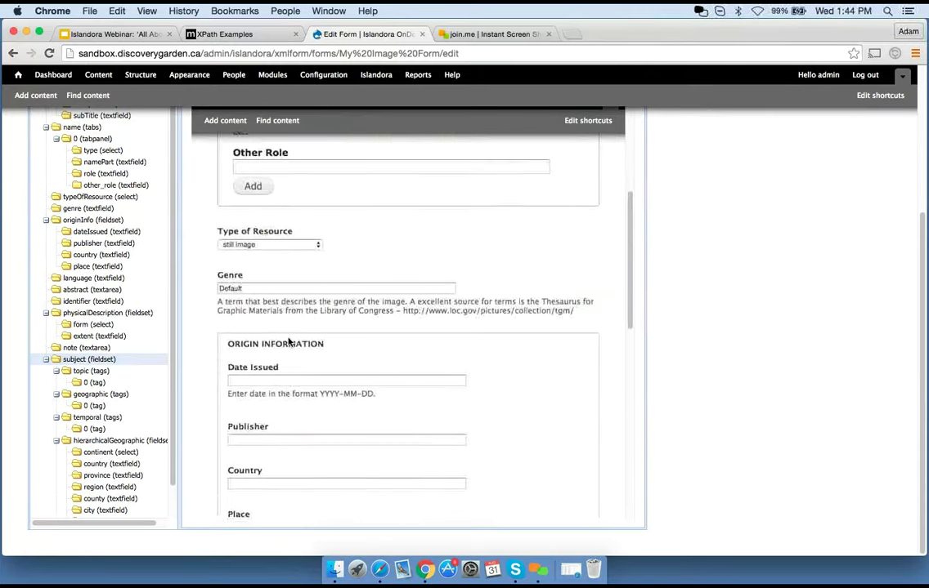
{"action": "scroll", "coordinate": [288, 341], "scroll_direction": "down", "scroll_amount": 5}
{"action": "scroll", "coordinate": [288, 341], "scroll_direction": "up", "scroll_amount": 2}
{"action": "scroll", "coordinate": [288, 342], "scroll_direction": "down", "scroll_amount": 5}
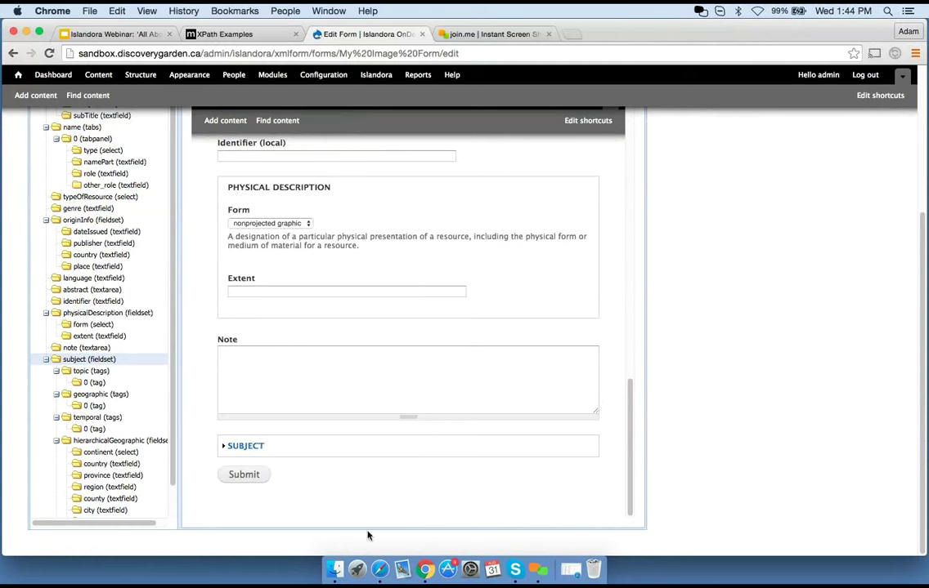
Step: Expand the Subject section in the preview, look through its geographic fields, and collapse the section again
{"action": "left_click", "coordinate": [235, 447]}
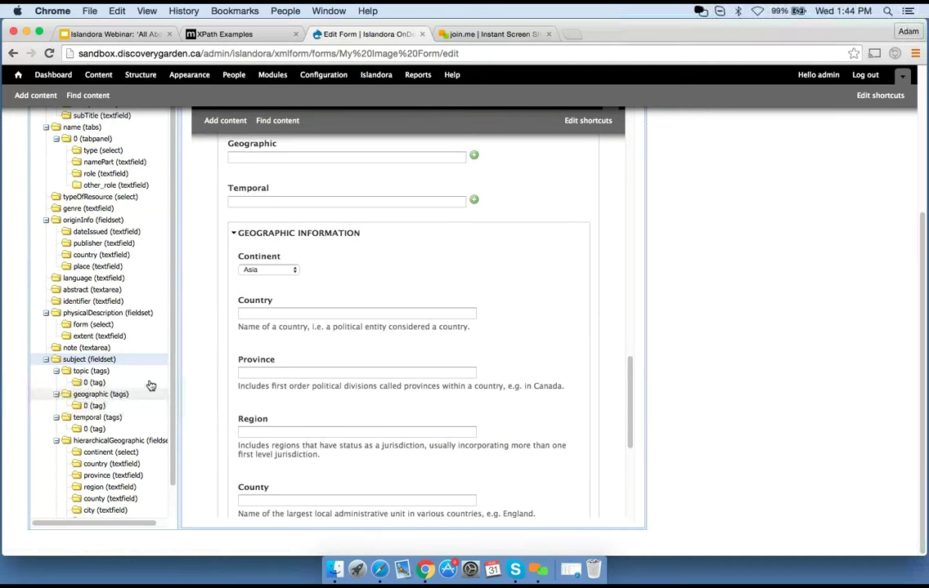
{"action": "scroll", "coordinate": [276, 398], "scroll_direction": "down", "scroll_amount": 4}
{"action": "scroll", "coordinate": [275, 399], "scroll_direction": "up", "scroll_amount": 6}
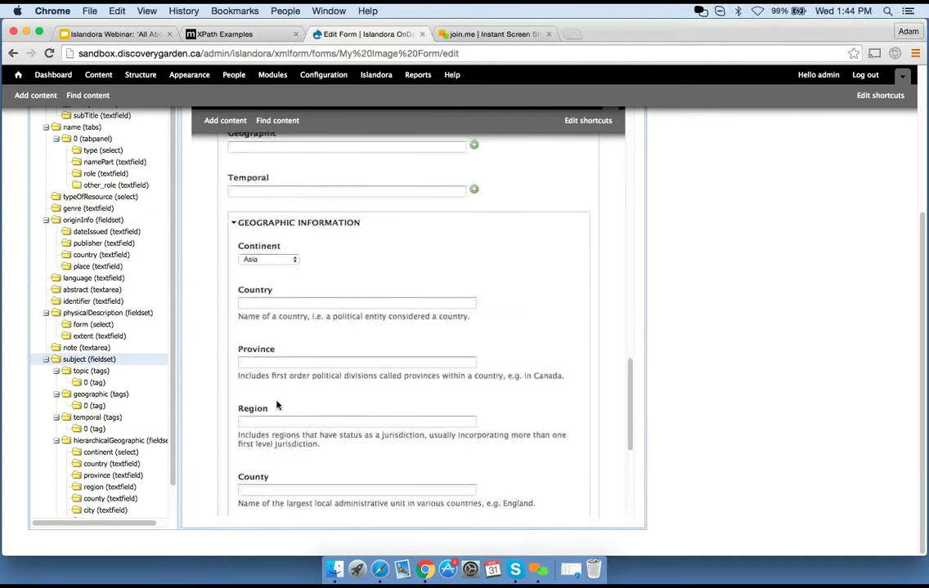
{"action": "scroll", "coordinate": [276, 404], "scroll_direction": "up", "scroll_amount": 2}
{"action": "left_click", "coordinate": [243, 260]}
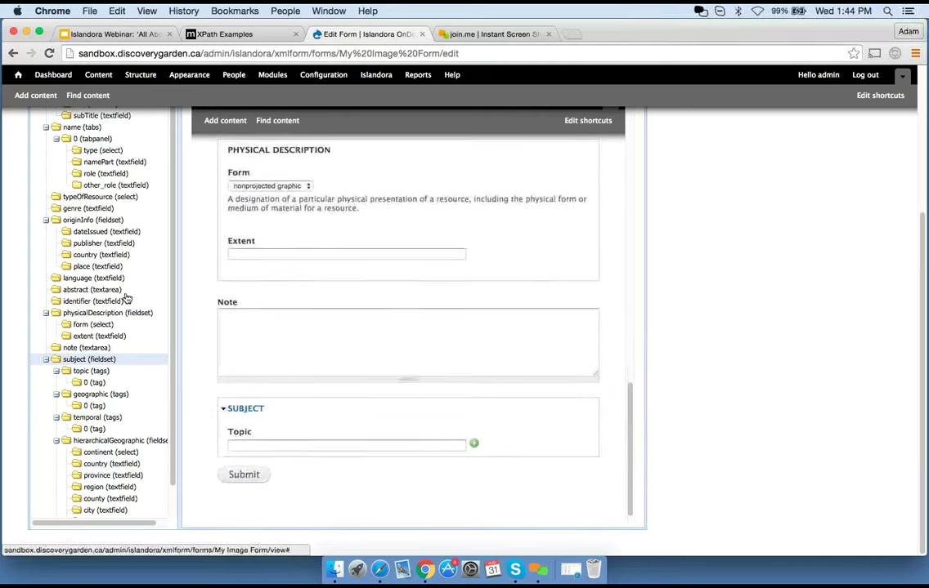
{"action": "scroll", "coordinate": [148, 270], "scroll_direction": "up", "scroll_amount": 2}
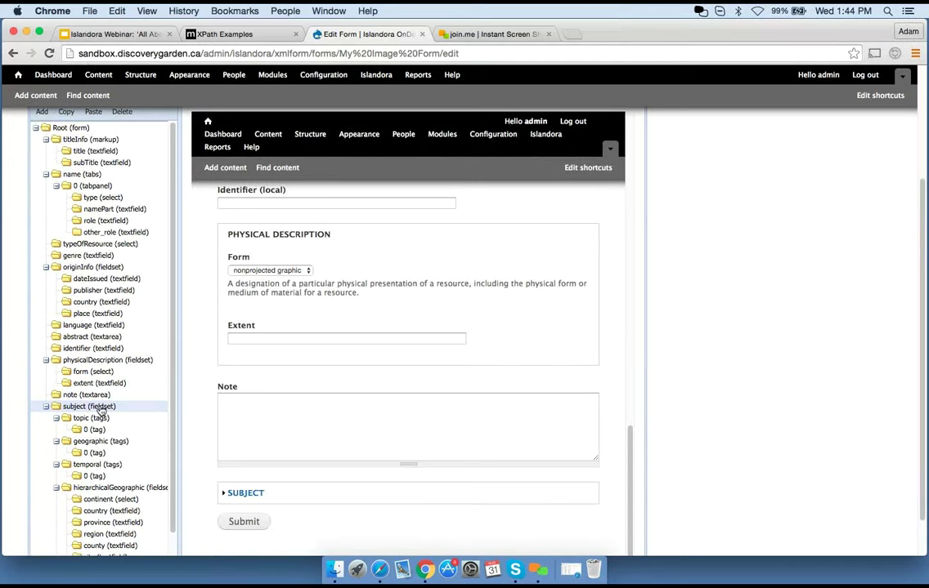
Step: Review the common settings of subject and titleInfo, and check the Title and Sub Title fields in the preview
{"action": "left_click", "coordinate": [99, 407]}
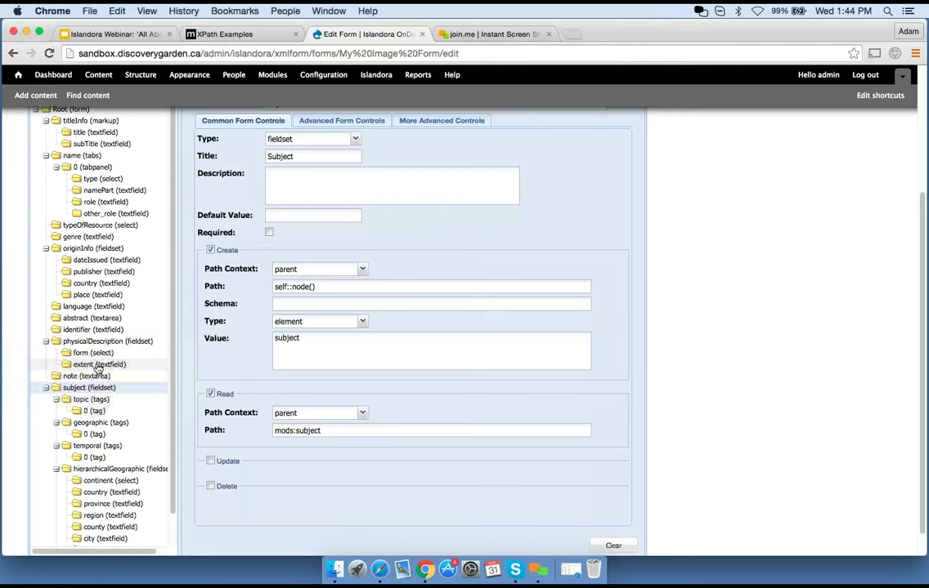
{"action": "scroll", "coordinate": [82, 328], "scroll_direction": "up", "scroll_amount": 2}
{"action": "scroll", "coordinate": [86, 327], "scroll_direction": "up", "scroll_amount": 4}
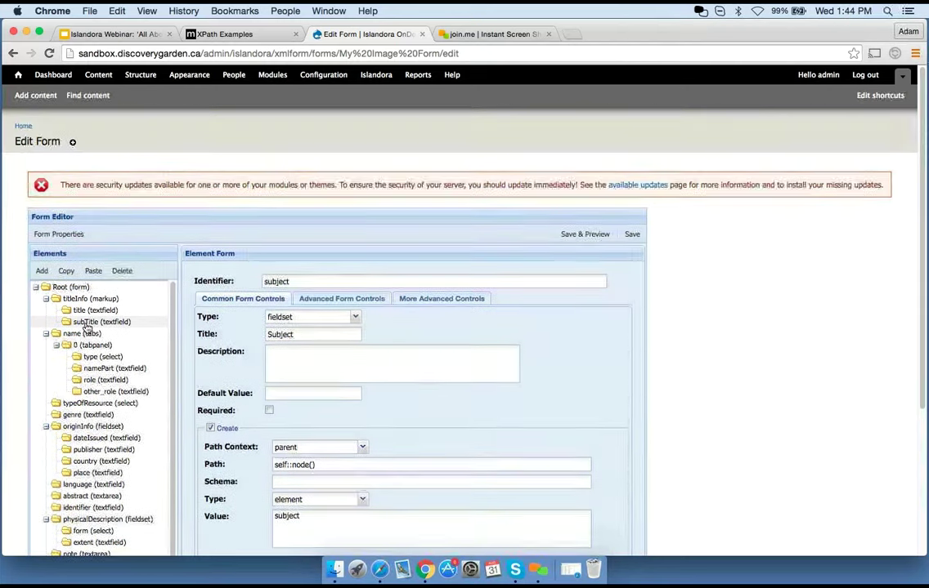
{"action": "left_click", "coordinate": [90, 298]}
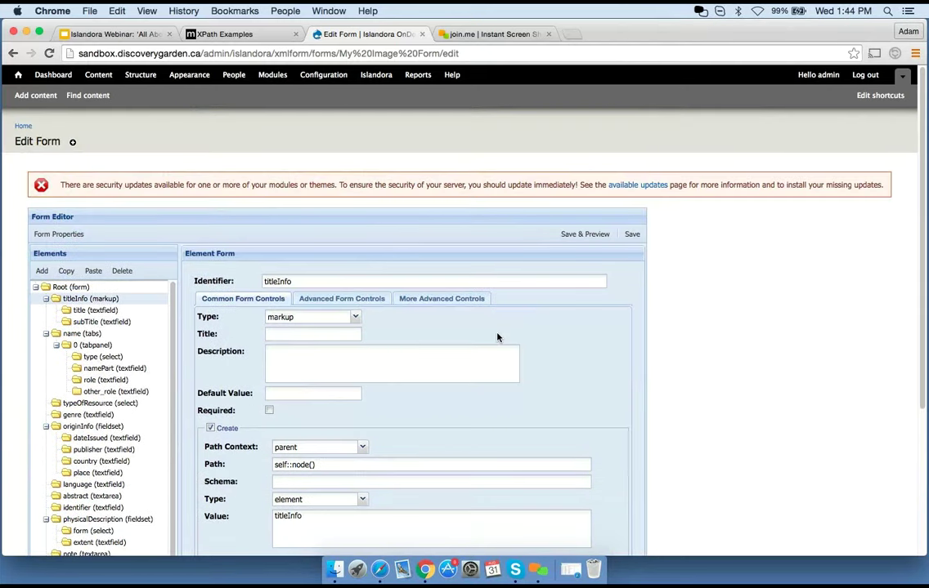
{"action": "scroll", "coordinate": [726, 382], "scroll_direction": "down", "scroll_amount": 4}
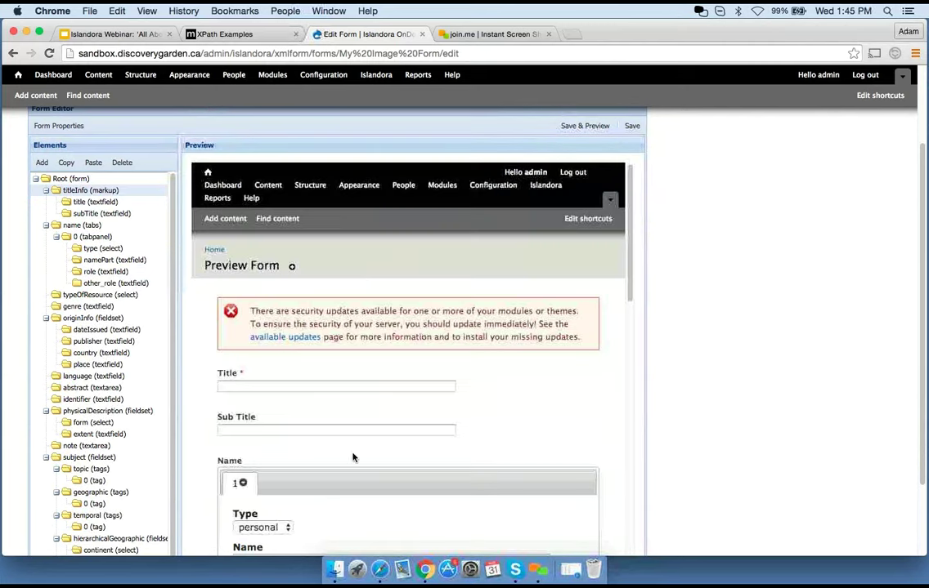
{"action": "scroll", "coordinate": [396, 452], "scroll_direction": "down", "scroll_amount": 1}
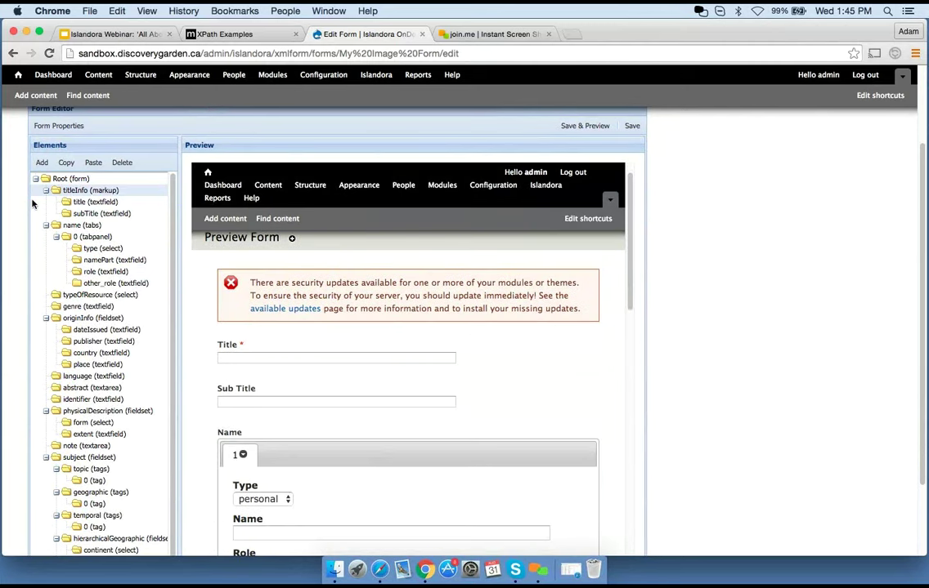
Step: Change the titleInfo element's type to fieldset, save the form, and check the title fields in the preview
{"action": "left_click", "coordinate": [82, 190]}
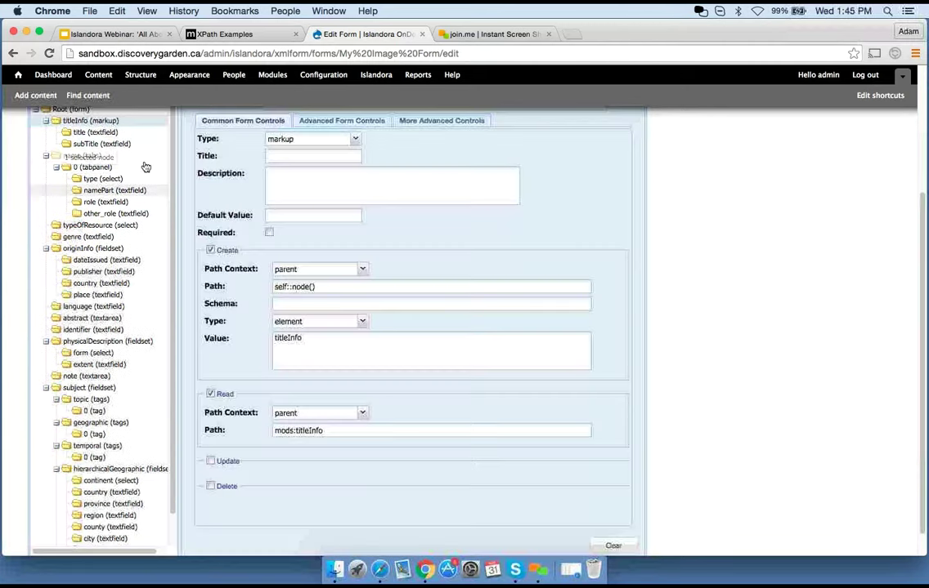
{"action": "left_click", "coordinate": [337, 136]}
{"action": "scroll", "coordinate": [319, 232], "scroll_direction": "up", "scroll_amount": 1}
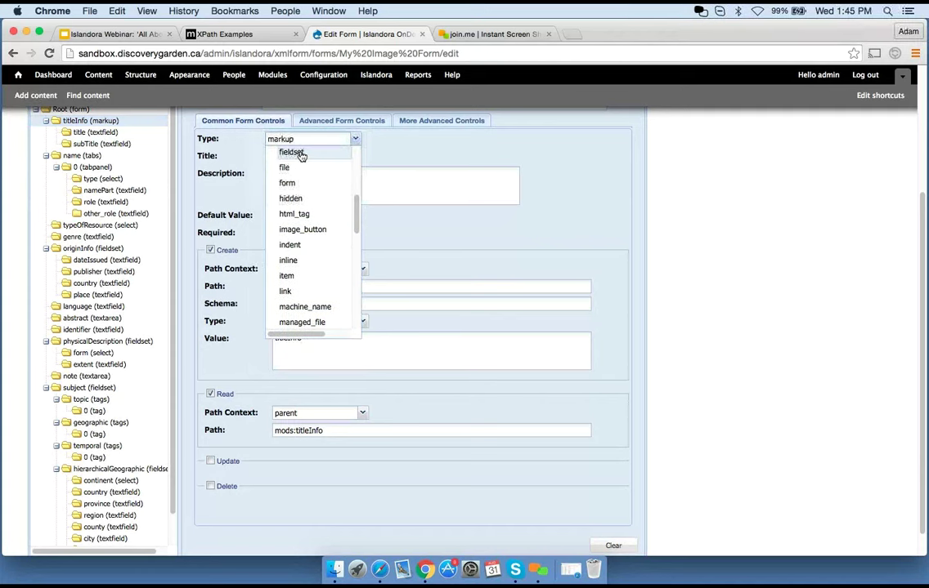
{"action": "left_click", "coordinate": [298, 154]}
{"action": "scroll", "coordinate": [576, 152], "scroll_direction": "up", "scroll_amount": 5}
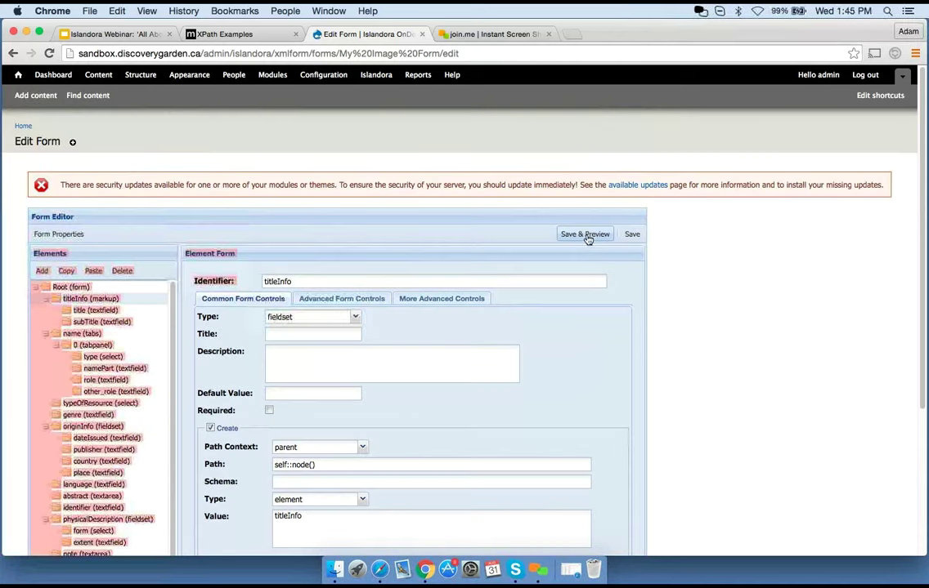
{"action": "left_click", "coordinate": [591, 234]}
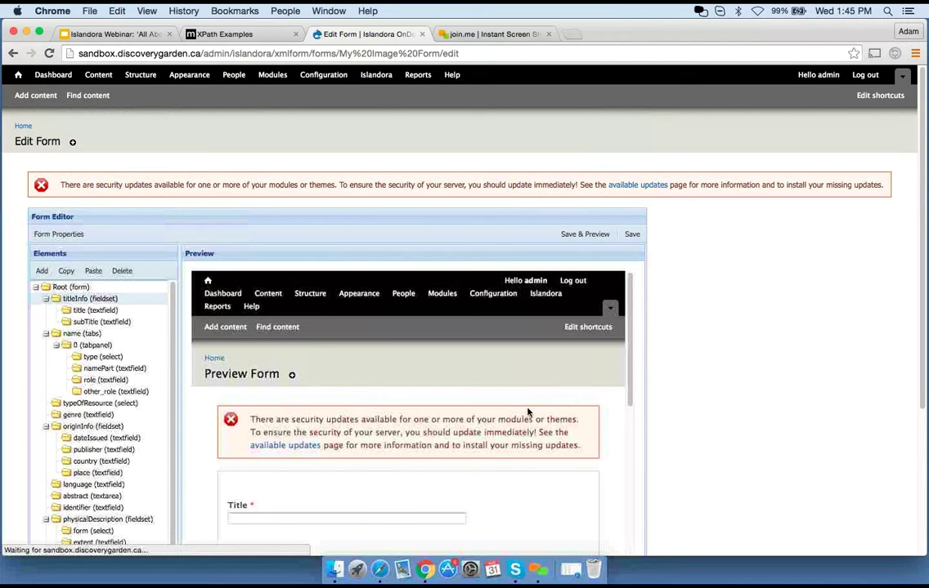
{"action": "scroll", "coordinate": [446, 436], "scroll_direction": "down", "scroll_amount": 3}
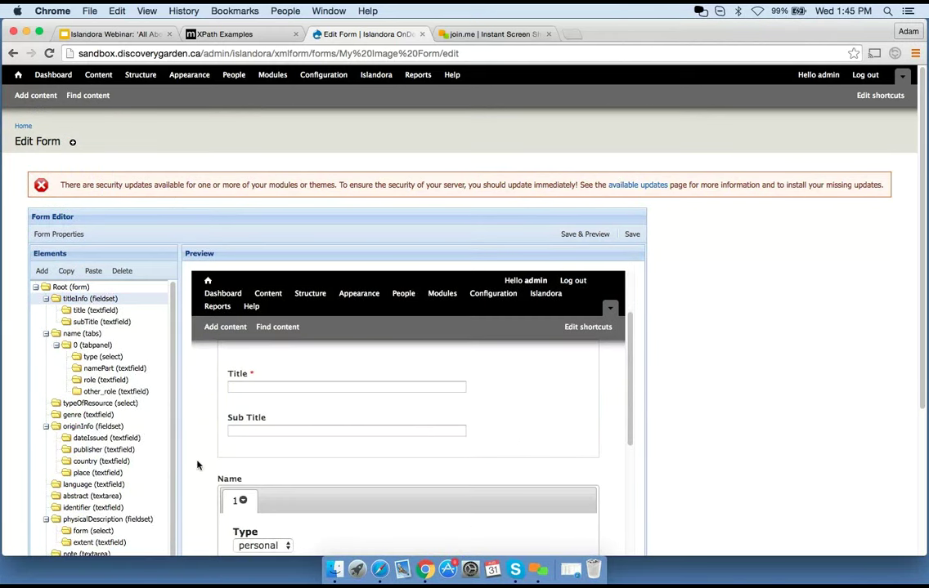
{"action": "scroll", "coordinate": [535, 410], "scroll_direction": "up", "scroll_amount": 1}
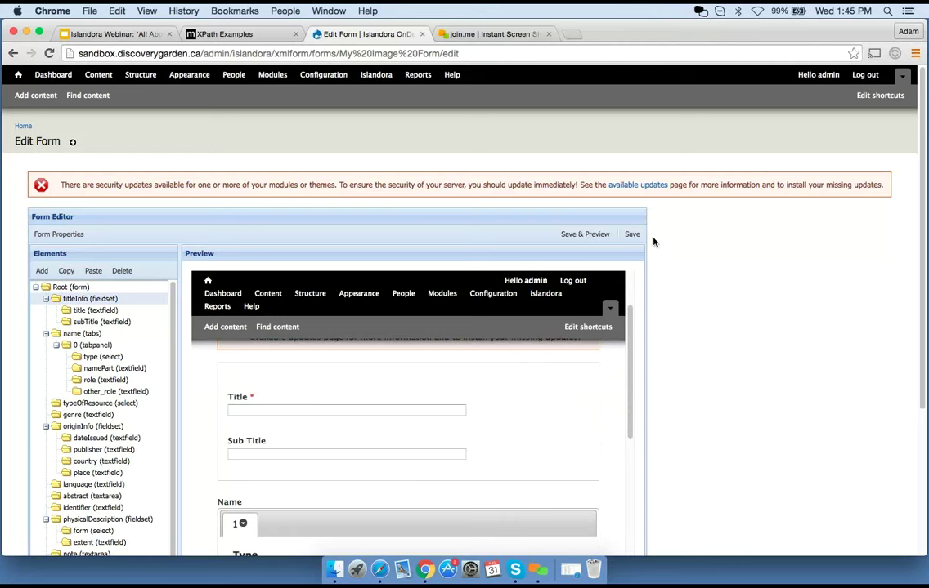
Step: Switch to the webinar slides in Google Slides and read the Form Builder Advice slide
{"action": "left_click", "coordinate": [109, 35]}
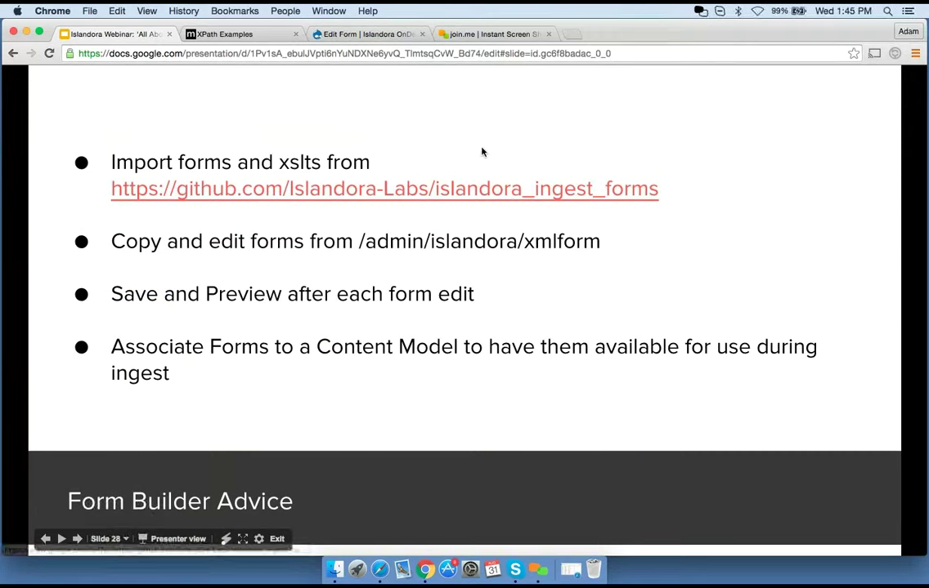
{"action": "key", "text": "Left"}
{"action": "key", "text": "Right"}
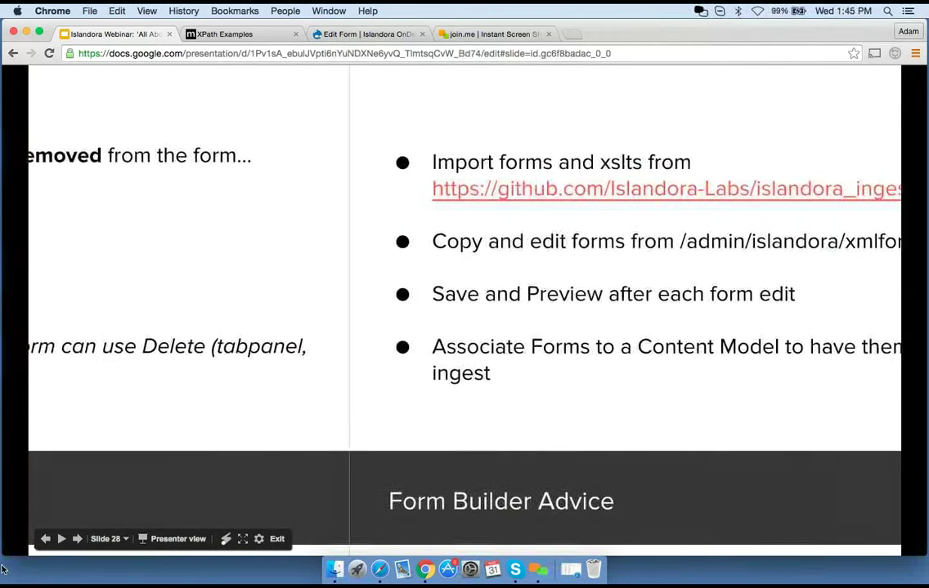
{"action": "mouse_move", "coordinate": [2, 585]}
{"action": "left_click", "coordinate": [447, 268]}
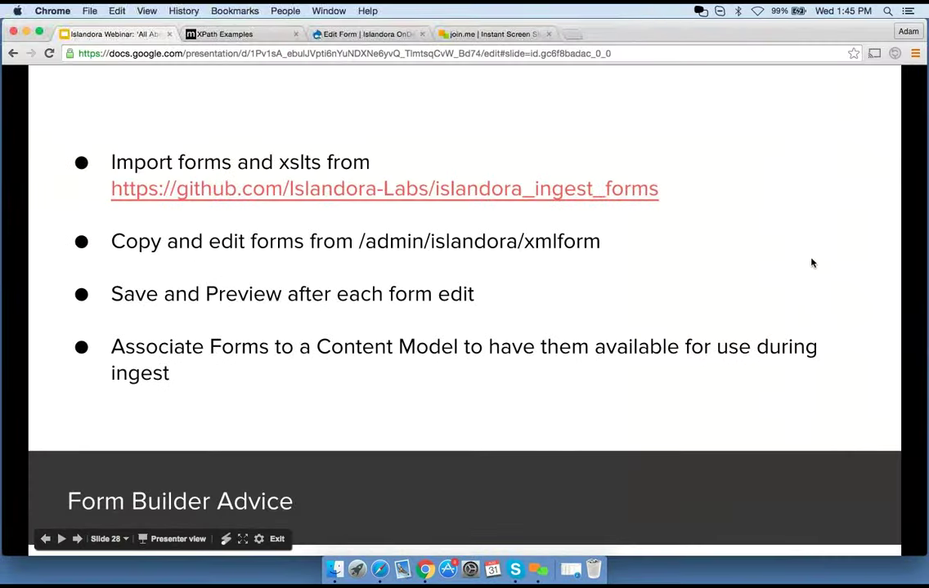
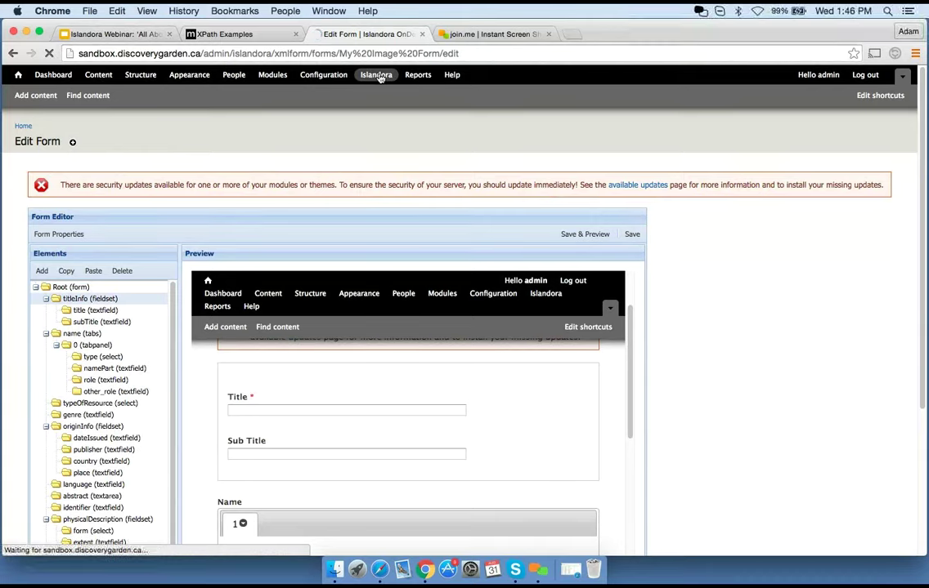
Step: Return to Islandora's Form Builder list and open the associations page for My Image Form
{"action": "left_click", "coordinate": [87, 277]}
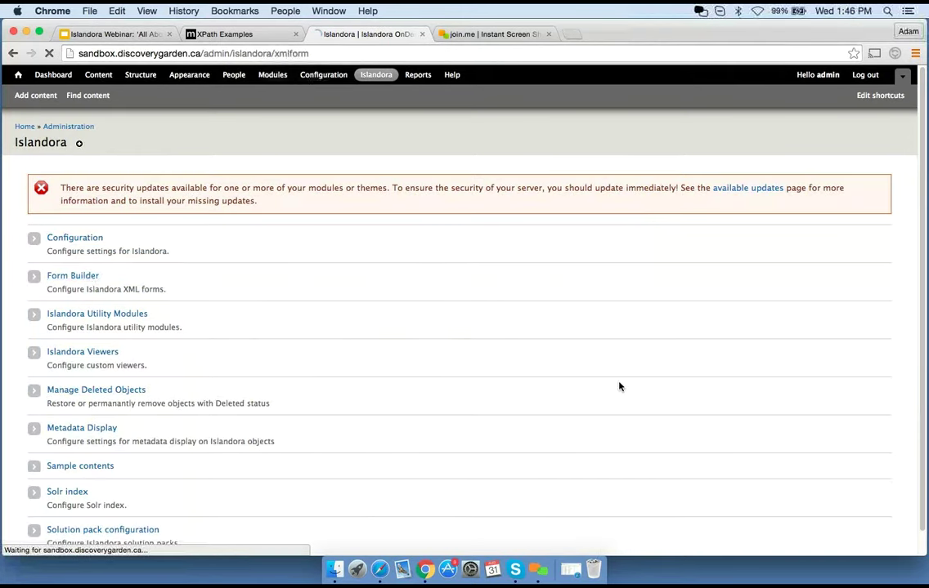
{"action": "scroll", "coordinate": [466, 375], "scroll_direction": "down", "scroll_amount": 10}
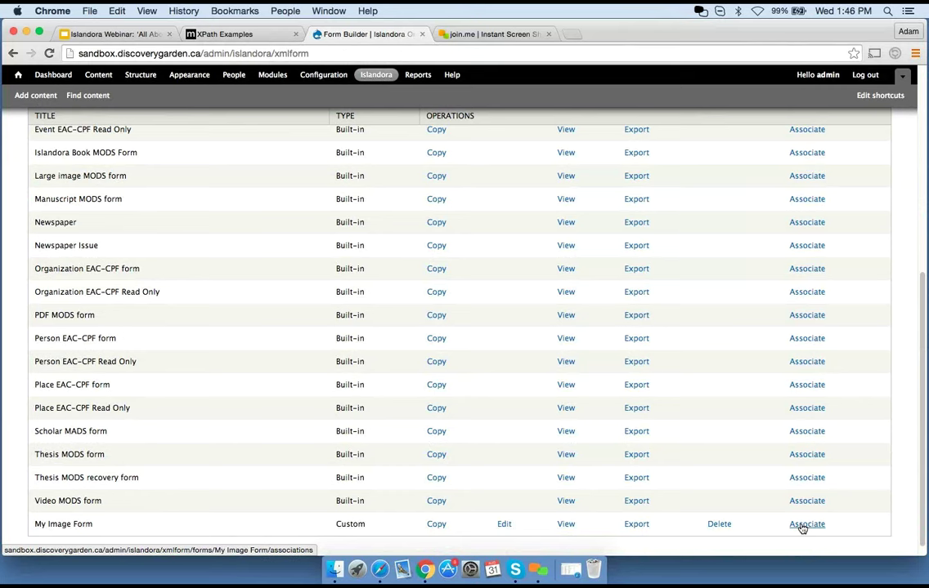
{"action": "left_click", "coordinate": [804, 526]}
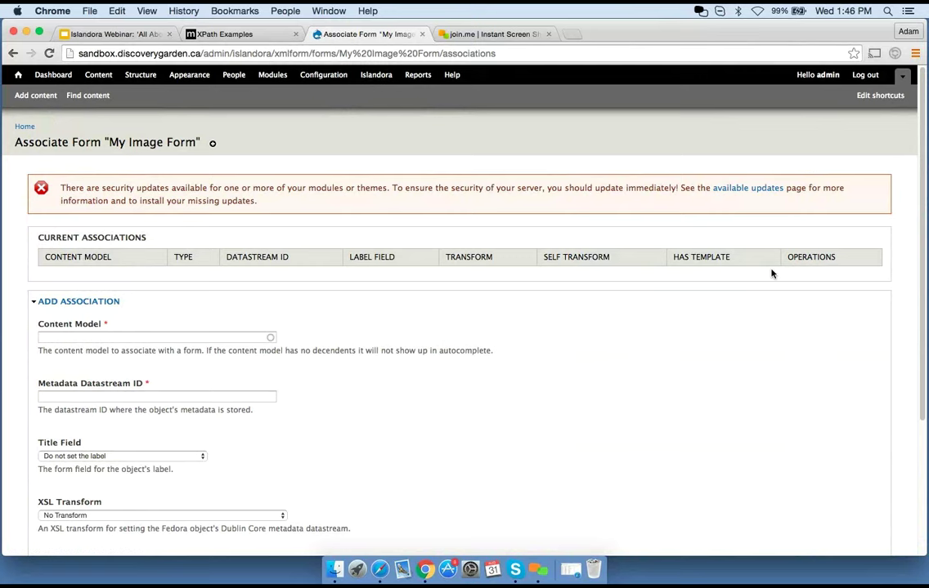
Step: Set the new association's content model to islandora:sp_basic_image and its metadata datastream ID to MODS
{"action": "left_click", "coordinate": [126, 338]}
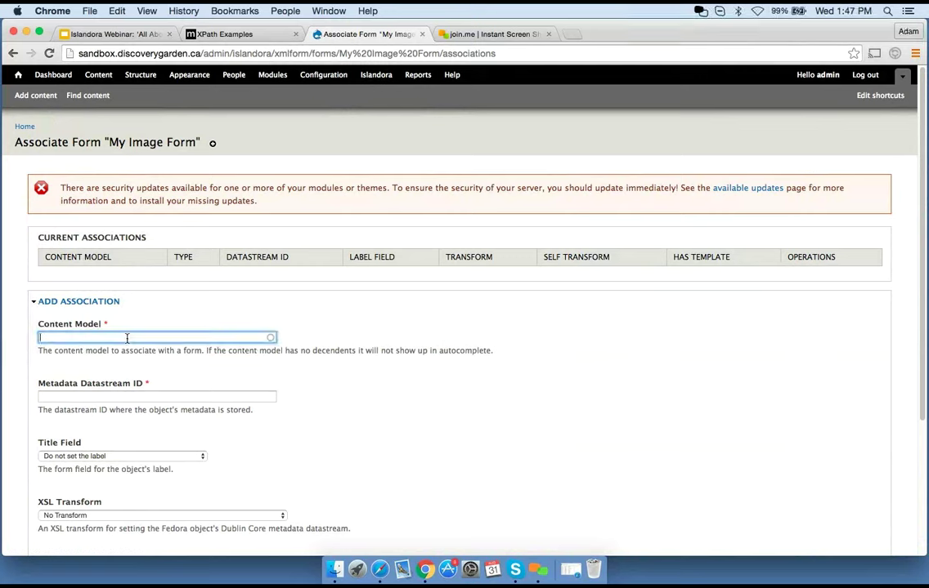
{"action": "type", "text": "im"}
{"action": "left_click", "coordinate": [127, 351]}
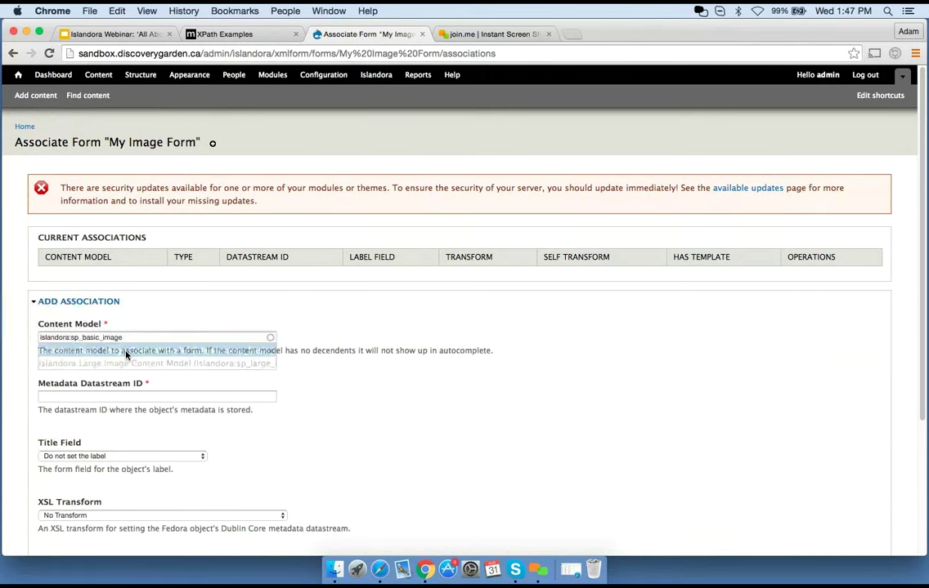
{"action": "left_click", "coordinate": [119, 396]}
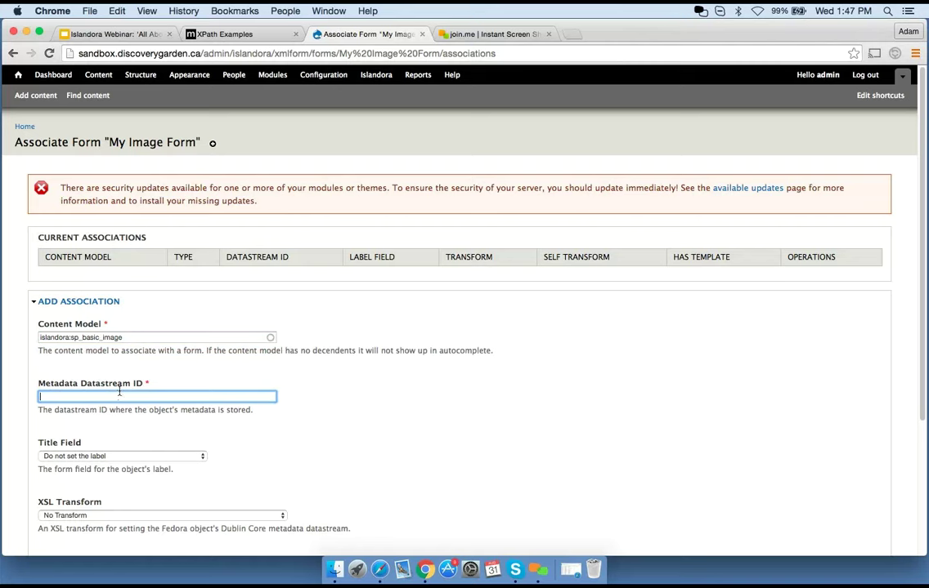
{"action": "type", "text": "MODS"}
Step: Set the association's title field to ['titleInfo']['title'] and its XSL transform to mods_to_dc.xsl
{"action": "scroll", "coordinate": [391, 434], "scroll_direction": "down", "scroll_amount": 3}
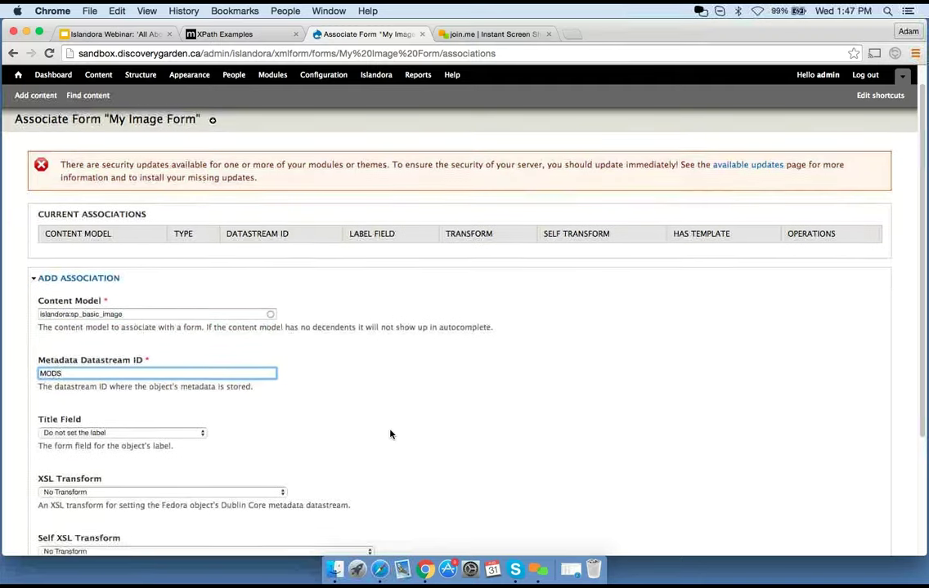
{"action": "left_click", "coordinate": [112, 365]}
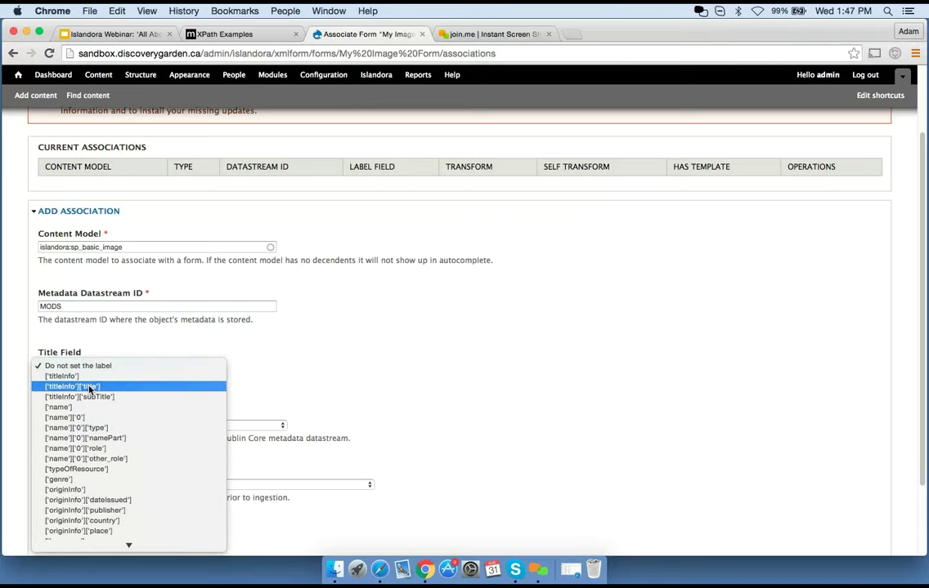
{"action": "left_click", "coordinate": [91, 388]}
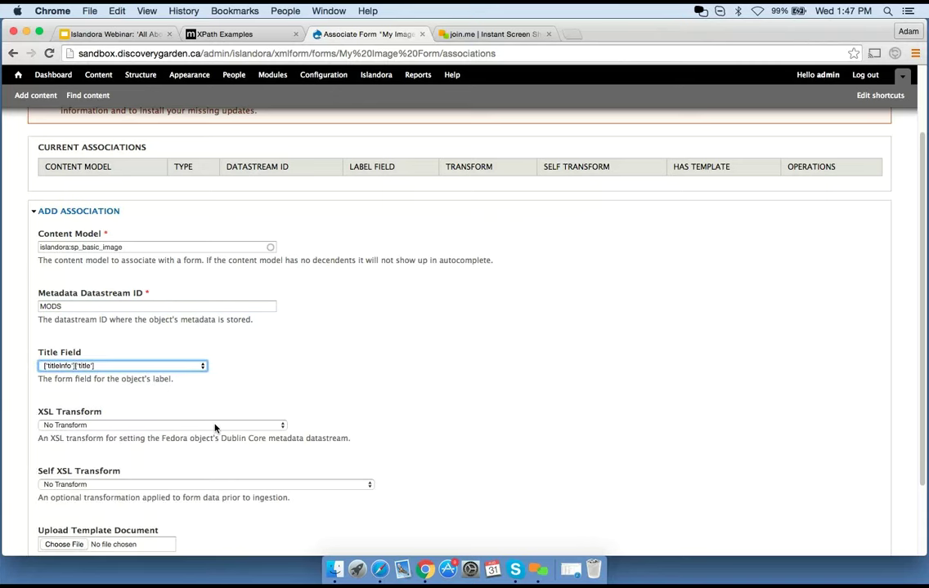
{"action": "scroll", "coordinate": [381, 385], "scroll_direction": "down", "scroll_amount": 2}
{"action": "left_click", "coordinate": [228, 378]}
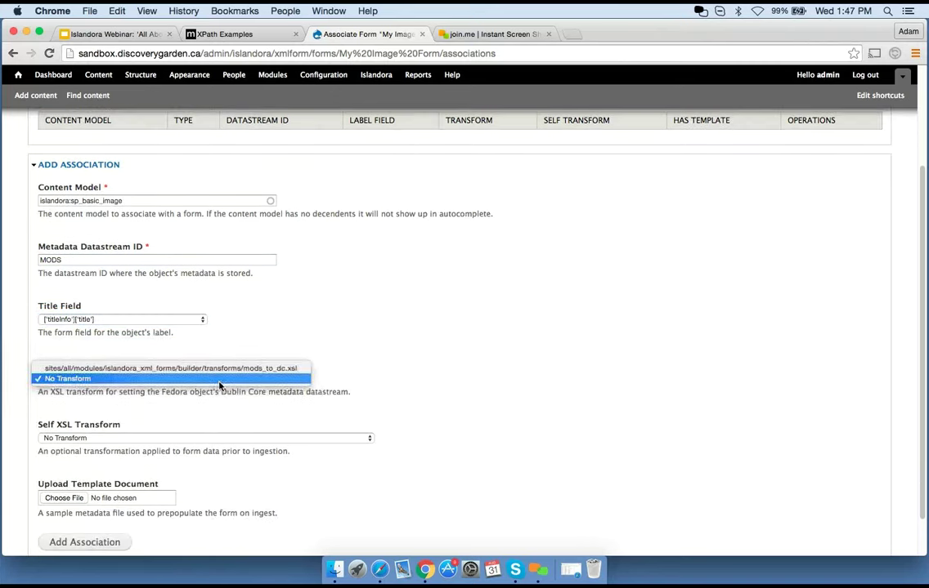
{"action": "left_click", "coordinate": [241, 367]}
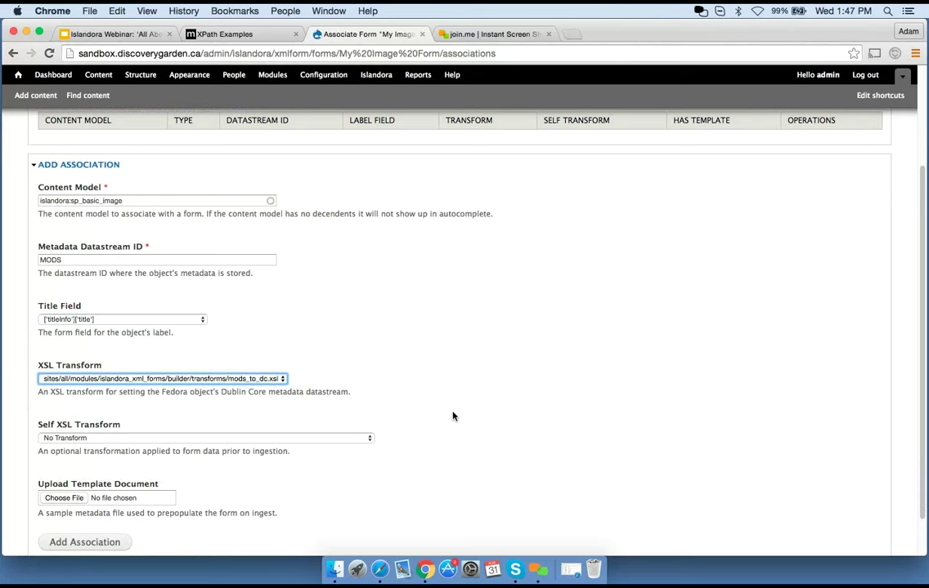
Step: Set the self XSL transform to cleanup_mods.xsl and add the association to My Image Form
{"action": "left_click", "coordinate": [254, 412]}
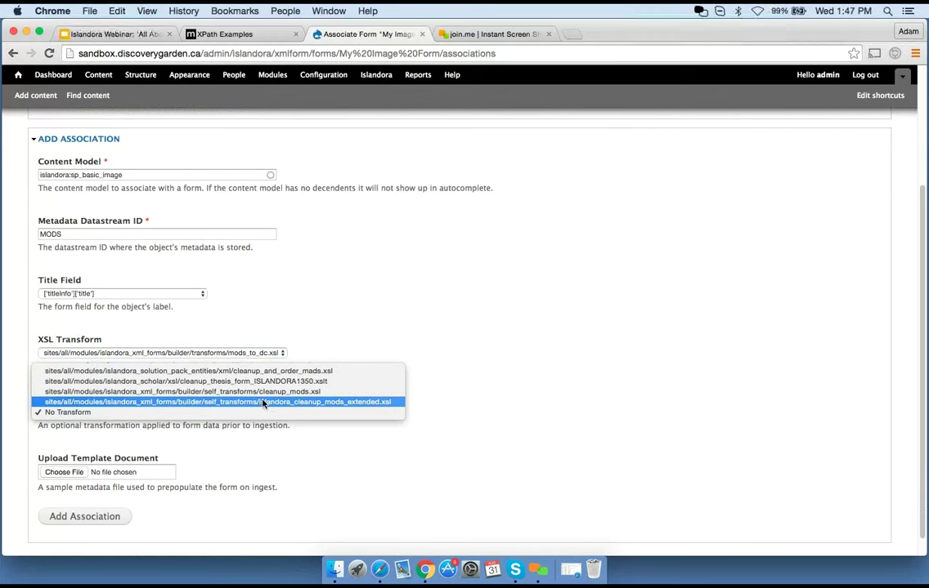
{"action": "left_click", "coordinate": [304, 404]}
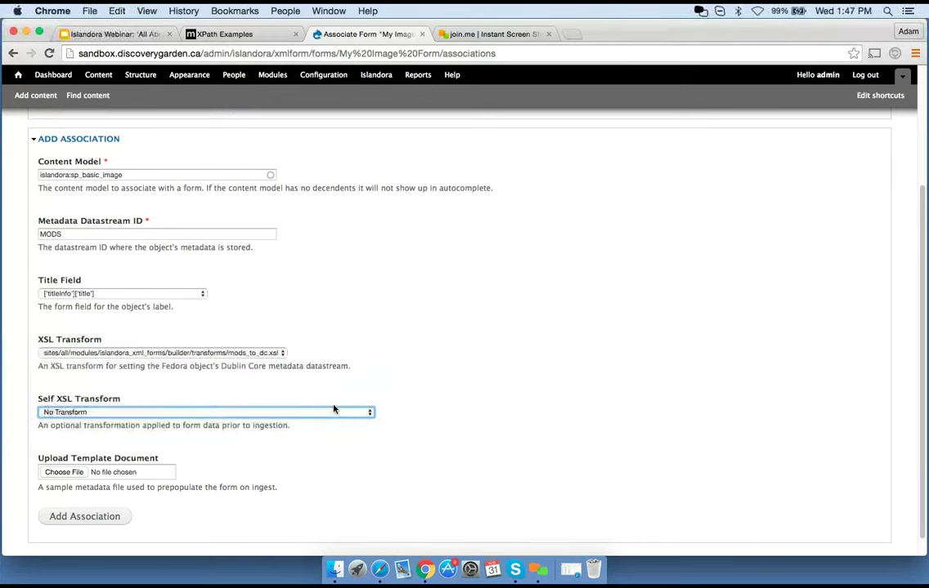
{"action": "left_click", "coordinate": [245, 412]}
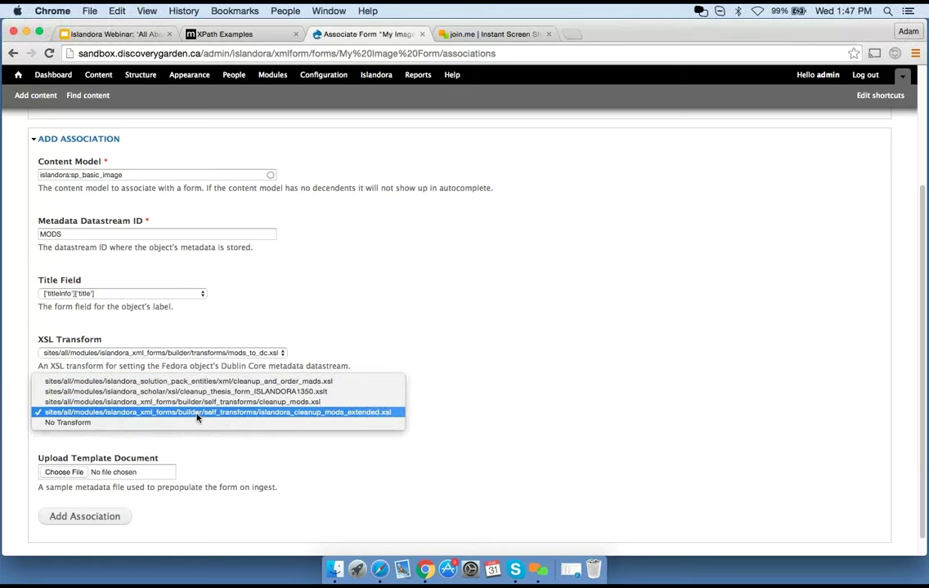
{"action": "left_click", "coordinate": [199, 403]}
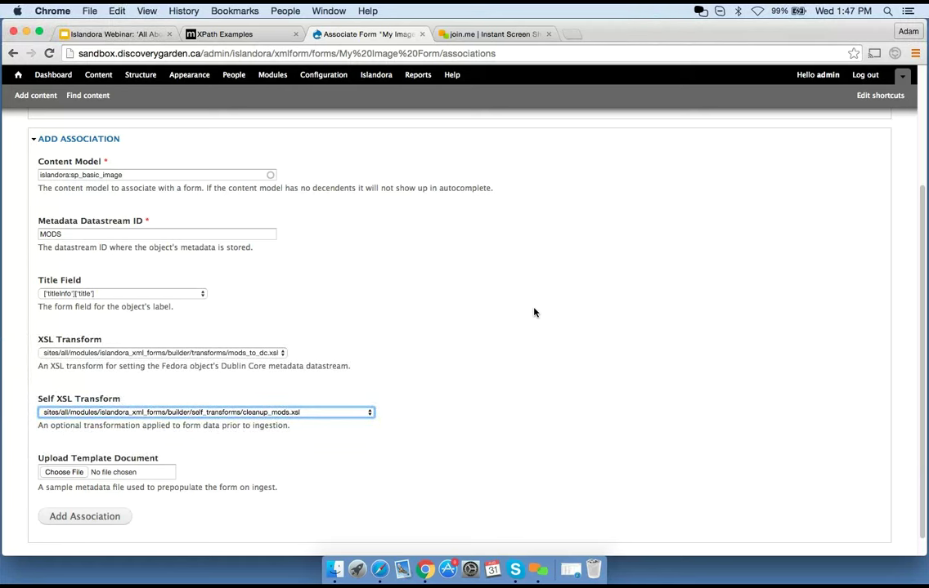
{"action": "scroll", "coordinate": [421, 427], "scroll_direction": "down", "scroll_amount": 1}
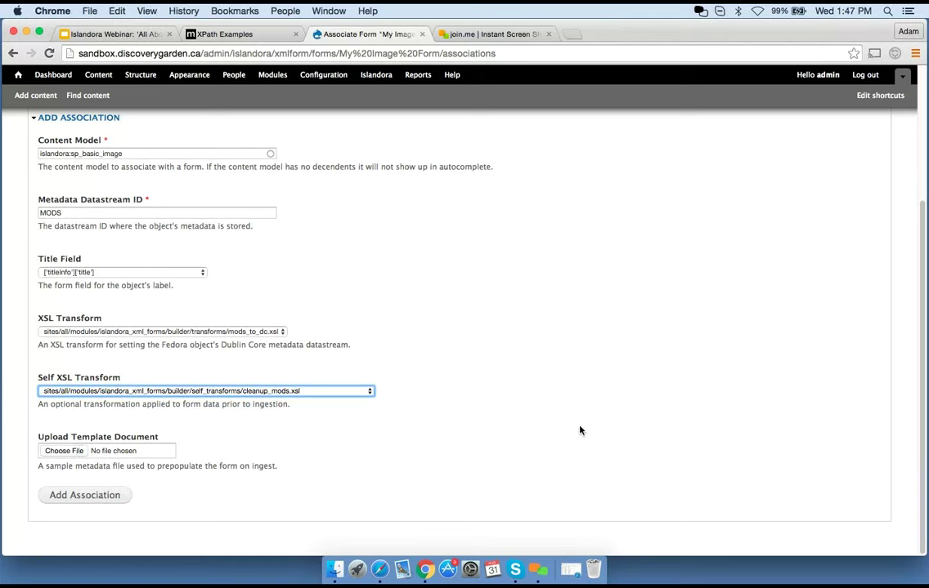
{"action": "left_click", "coordinate": [98, 496]}
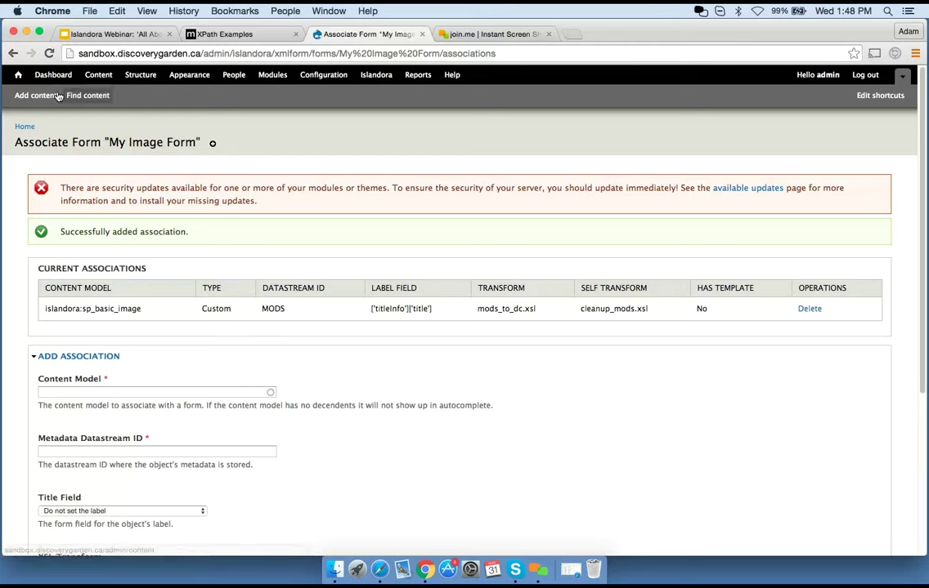
Step: Browse the repository from the site's home page to the Basic Image Collection and start adding an object to it
{"action": "left_click", "coordinate": [19, 75]}
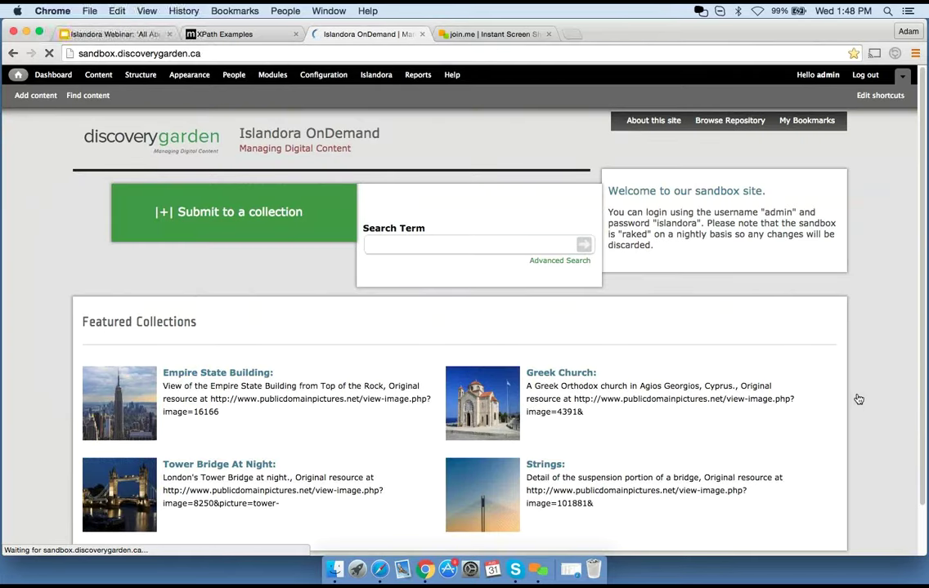
{"action": "scroll", "coordinate": [872, 403], "scroll_direction": "down", "scroll_amount": 5}
{"action": "scroll", "coordinate": [872, 403], "scroll_direction": "up", "scroll_amount": 5}
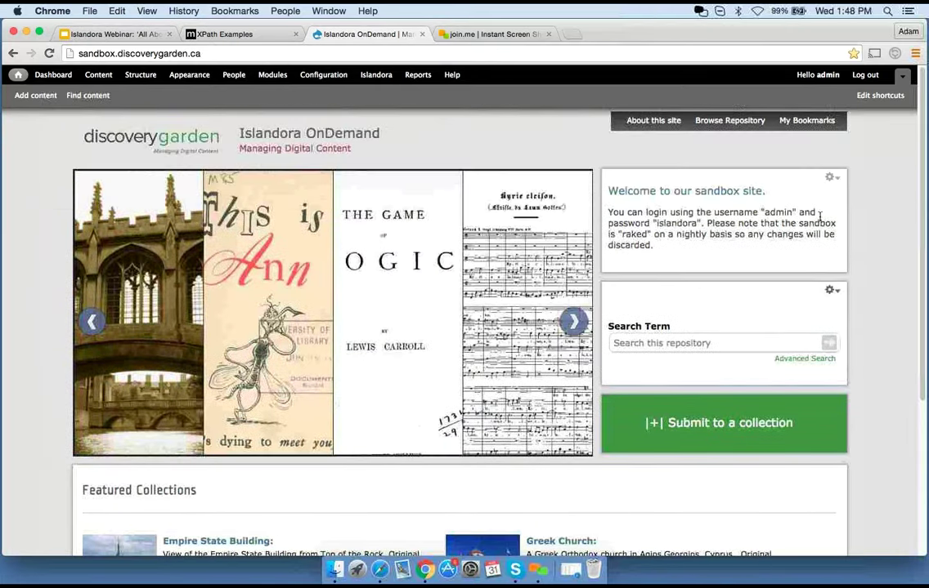
{"action": "left_click", "coordinate": [730, 121]}
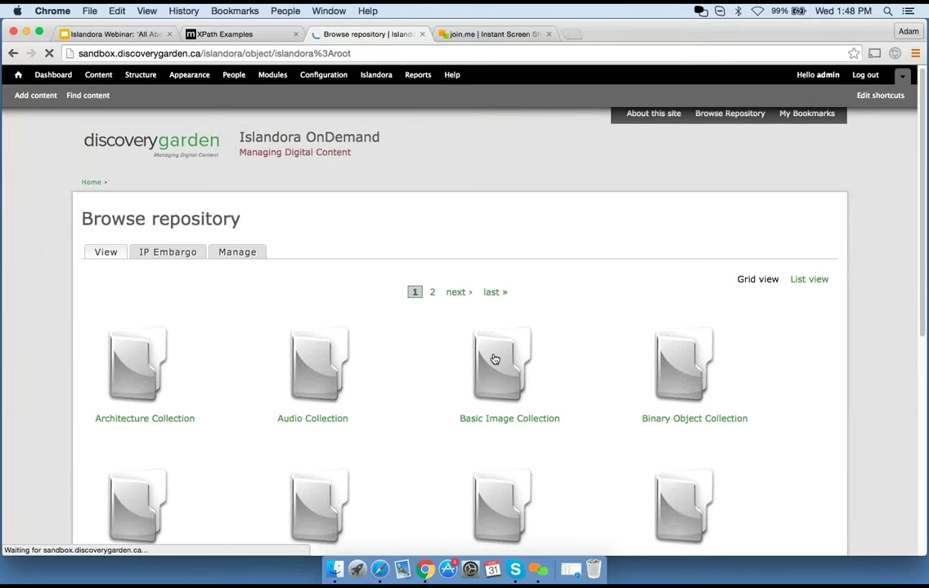
{"action": "left_click", "coordinate": [494, 360]}
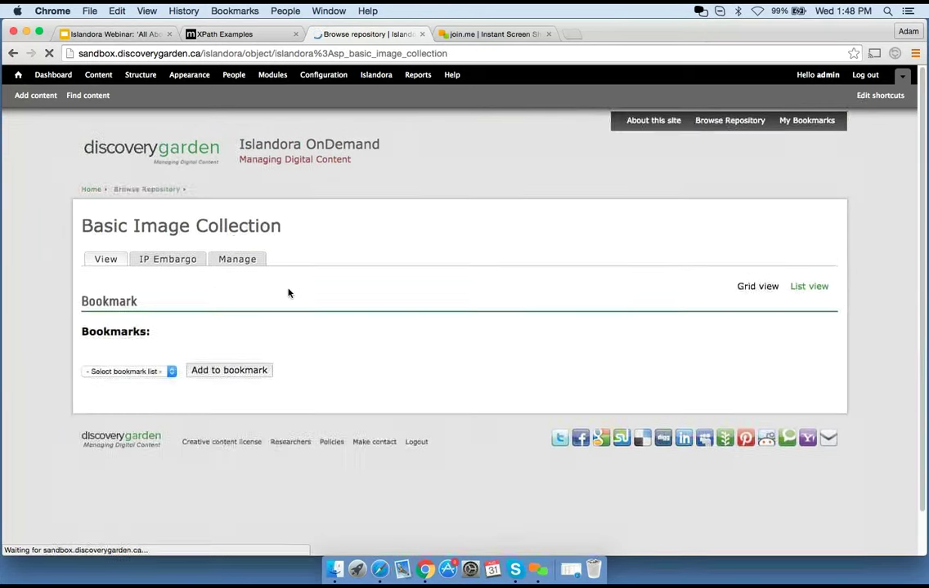
{"action": "left_click", "coordinate": [227, 255]}
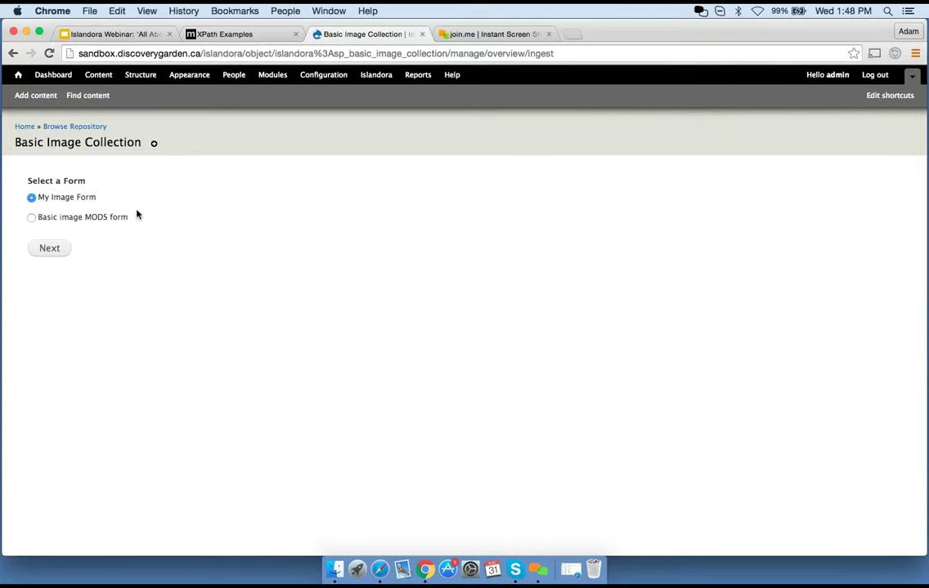
Step: Choose My Image Form for the new object and skip the MARCXML file upload
{"action": "left_click", "coordinate": [81, 219]}
{"action": "left_click", "coordinate": [57, 198]}
{"action": "left_click", "coordinate": [51, 249]}
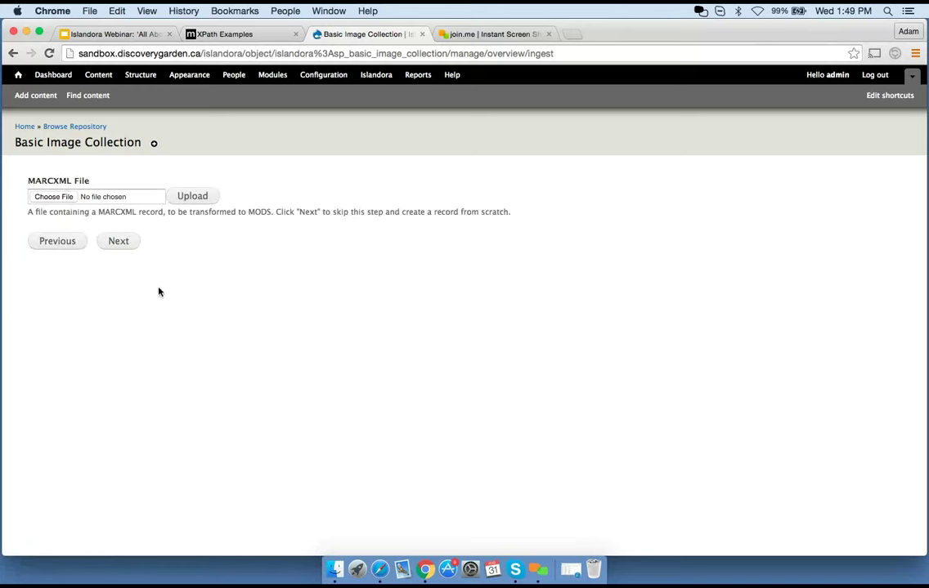
{"action": "left_click", "coordinate": [119, 243]}
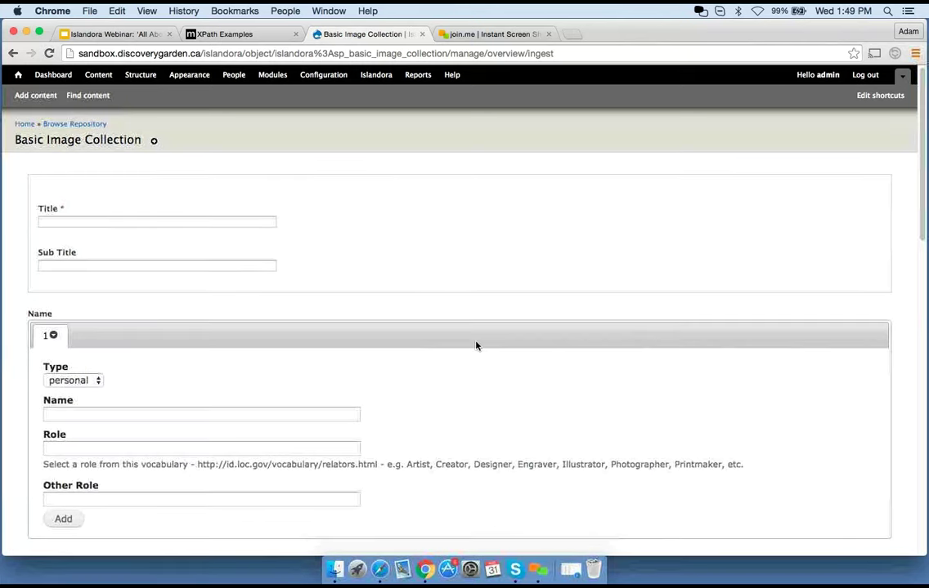
Step: Enter "fghsfghs" as the object's title and set Type of Resource to New Option
{"action": "scroll", "coordinate": [474, 346], "scroll_direction": "down", "scroll_amount": 3}
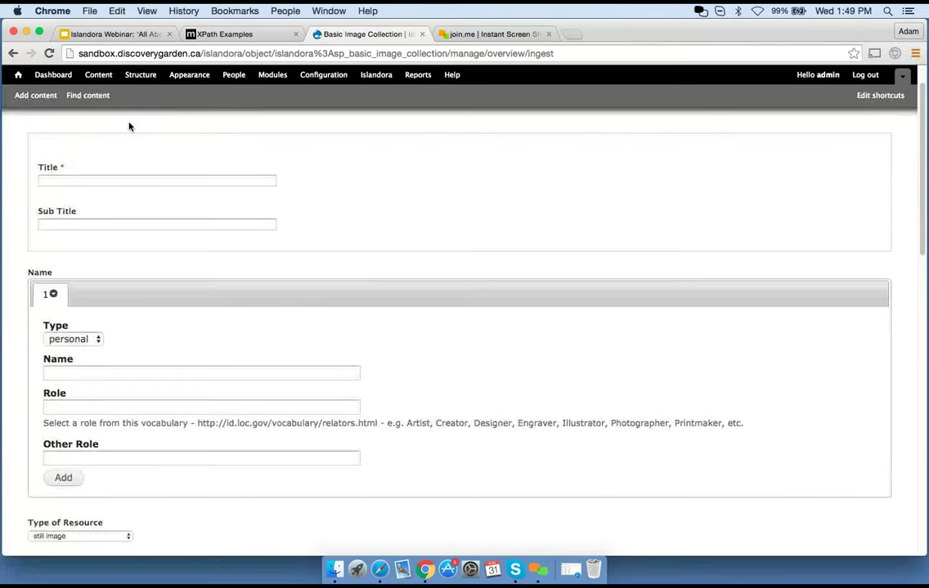
{"action": "left_click", "coordinate": [162, 180]}
{"action": "type", "text": "fghsfghs"}
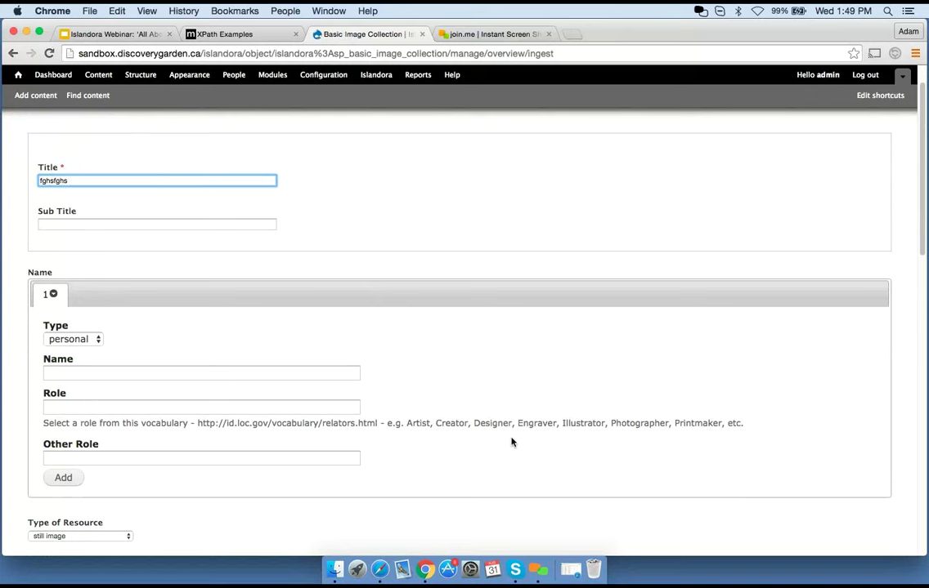
{"action": "scroll", "coordinate": [493, 437], "scroll_direction": "down", "scroll_amount": 10}
{"action": "scroll", "coordinate": [205, 204], "scroll_direction": "up", "scroll_amount": 2}
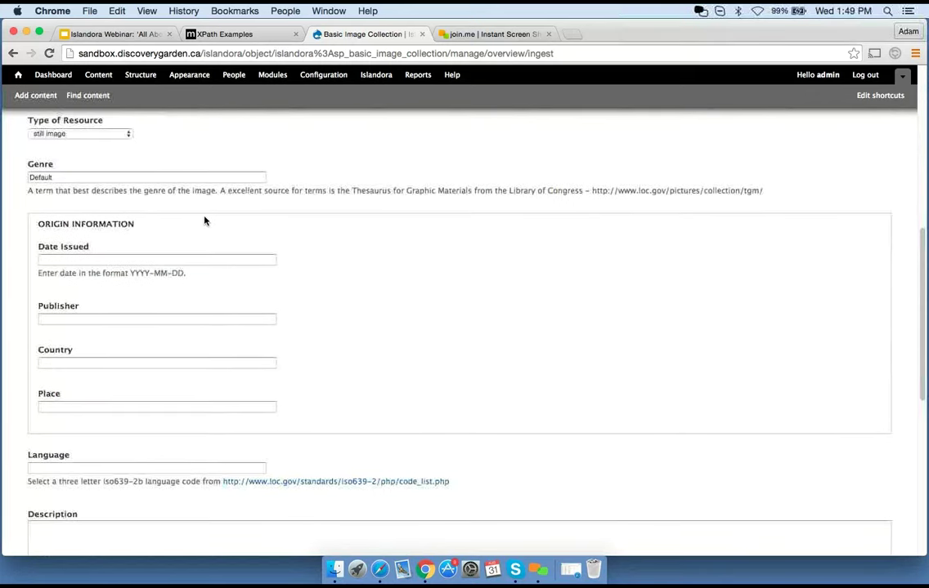
{"action": "left_click", "coordinate": [78, 149]}
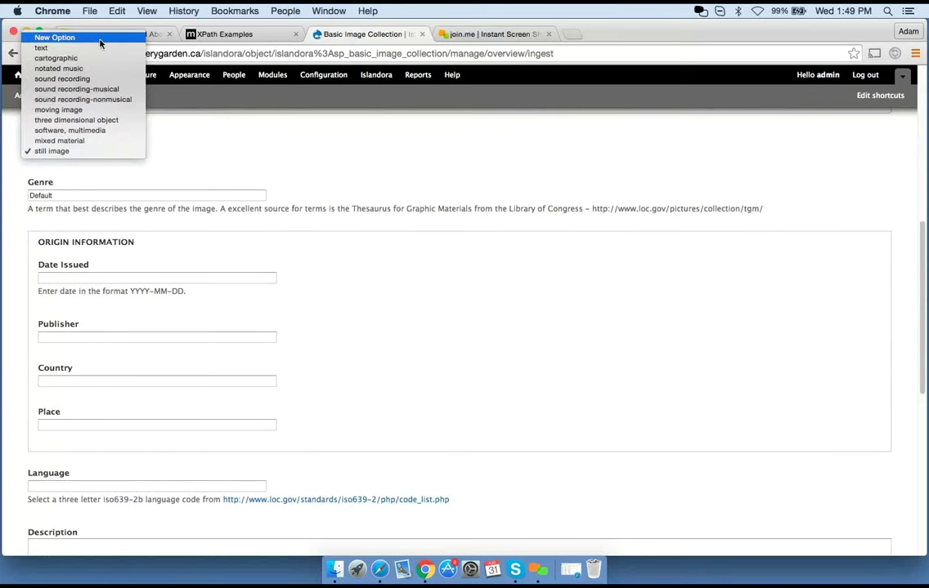
{"action": "left_click", "coordinate": [54, 38]}
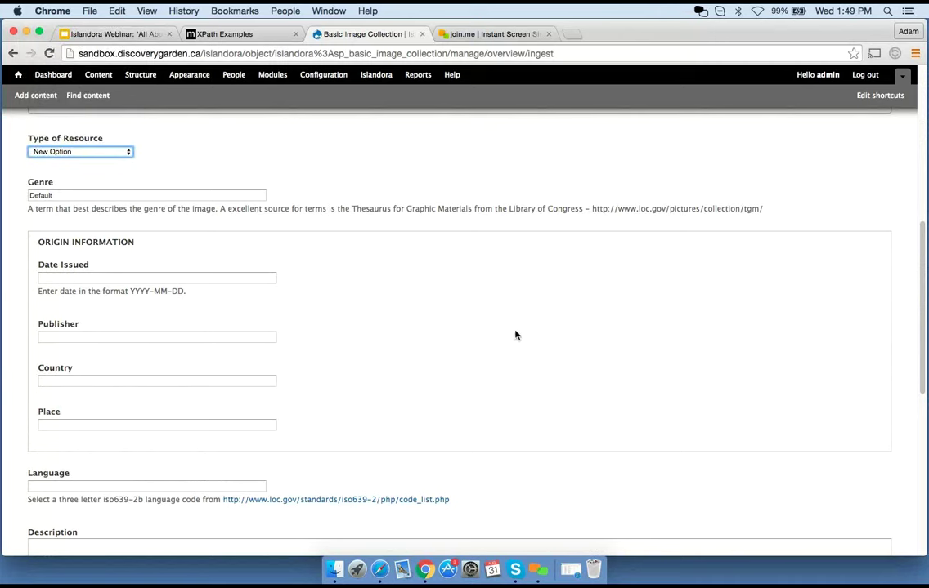
Step: Look over the remaining metadata fields down to Subject and continue to the image upload page
{"action": "scroll", "coordinate": [489, 446], "scroll_direction": "down", "scroll_amount": 5}
{"action": "scroll", "coordinate": [489, 448], "scroll_direction": "down", "scroll_amount": 3}
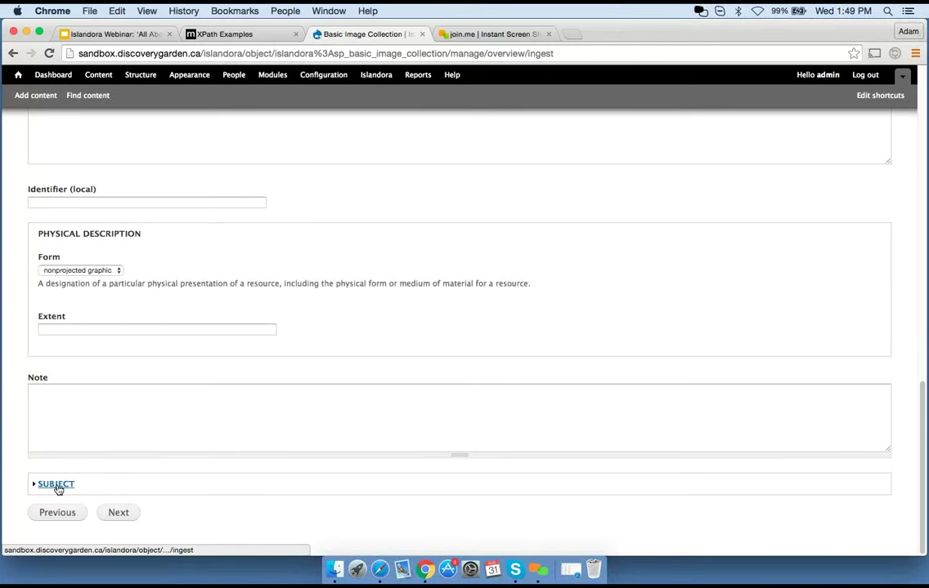
{"action": "left_click", "coordinate": [115, 515]}
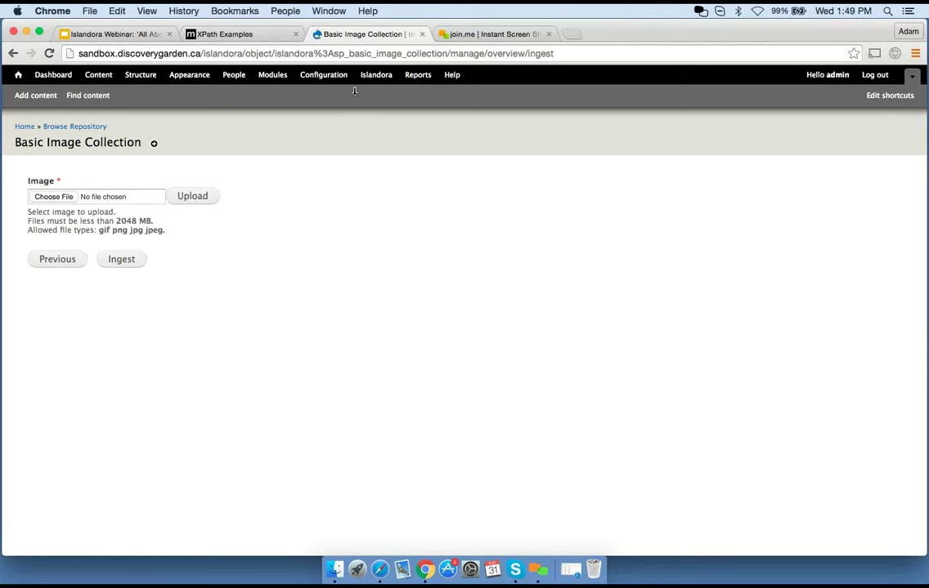
Step: Return to Islandora's Form Builder list and open the preview of My Image Form
{"action": "left_click", "coordinate": [376, 75]}
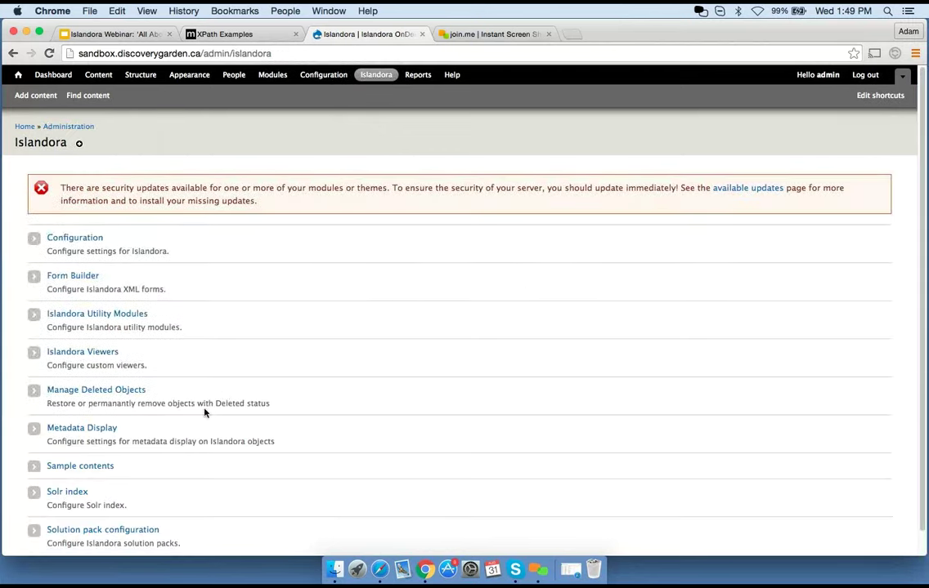
{"action": "scroll", "coordinate": [201, 384], "scroll_direction": "down", "scroll_amount": 1}
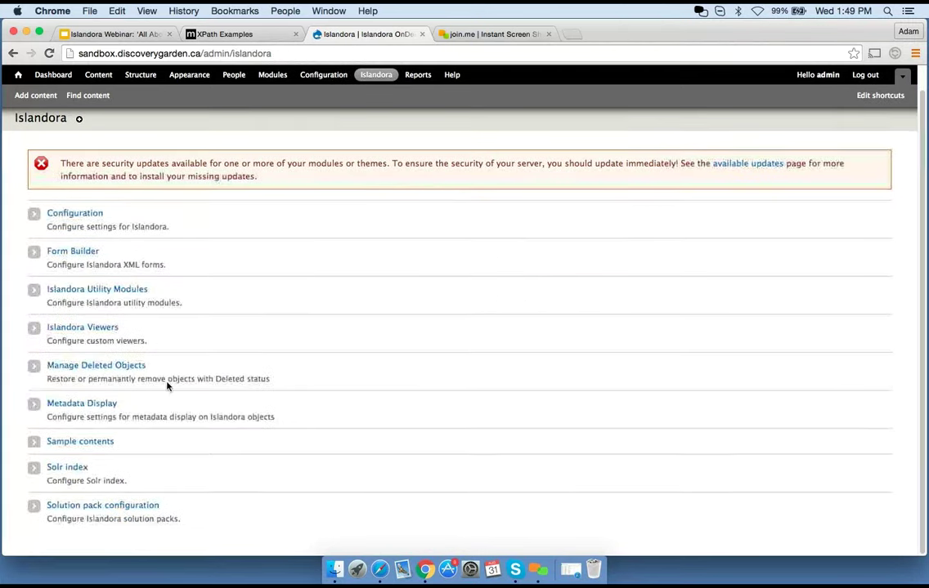
{"action": "left_click", "coordinate": [74, 253]}
{"action": "scroll", "coordinate": [679, 392], "scroll_direction": "down", "scroll_amount": 5}
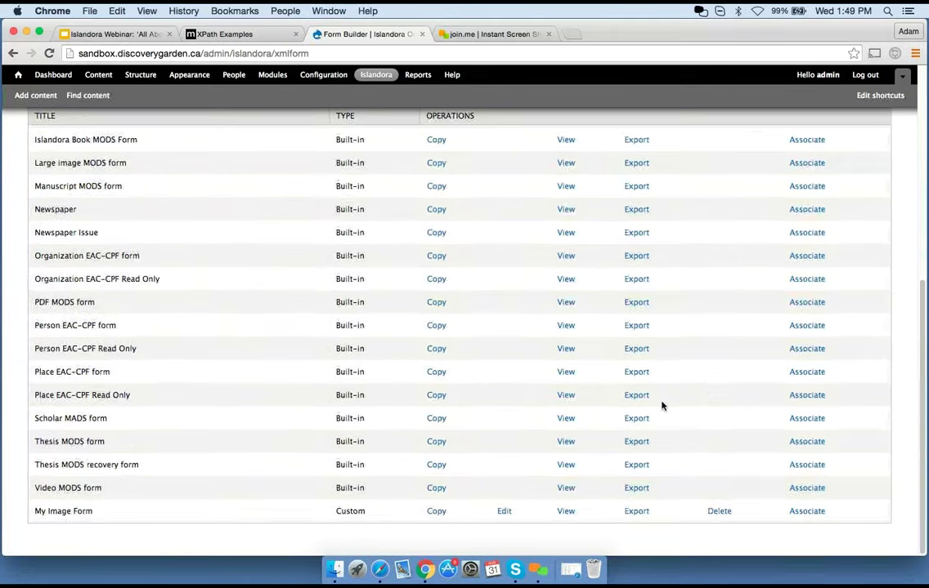
{"action": "left_click", "coordinate": [565, 513]}
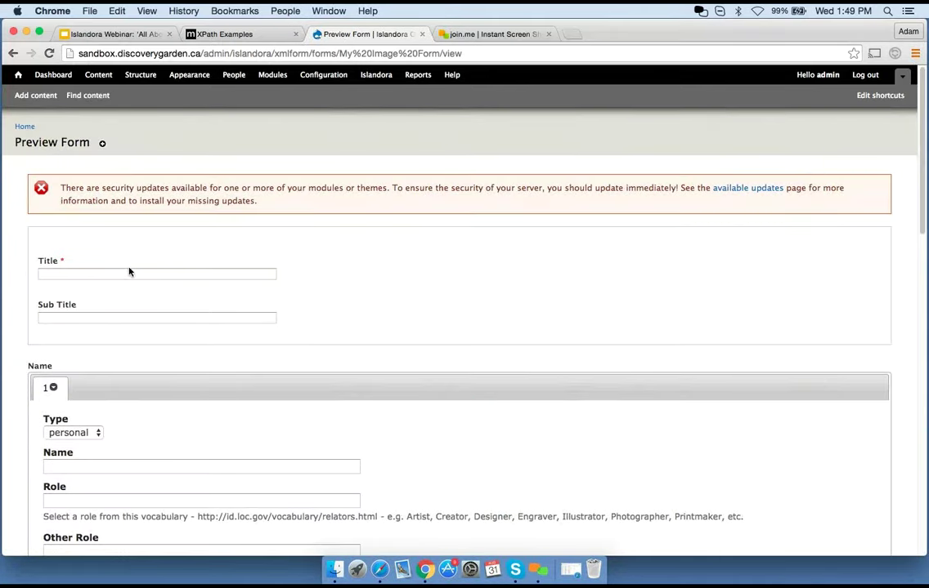
Step: Fill in the form preview with the title "Test Title" and Type of Resource set to New Option, and submit it
{"action": "left_click", "coordinate": [127, 273]}
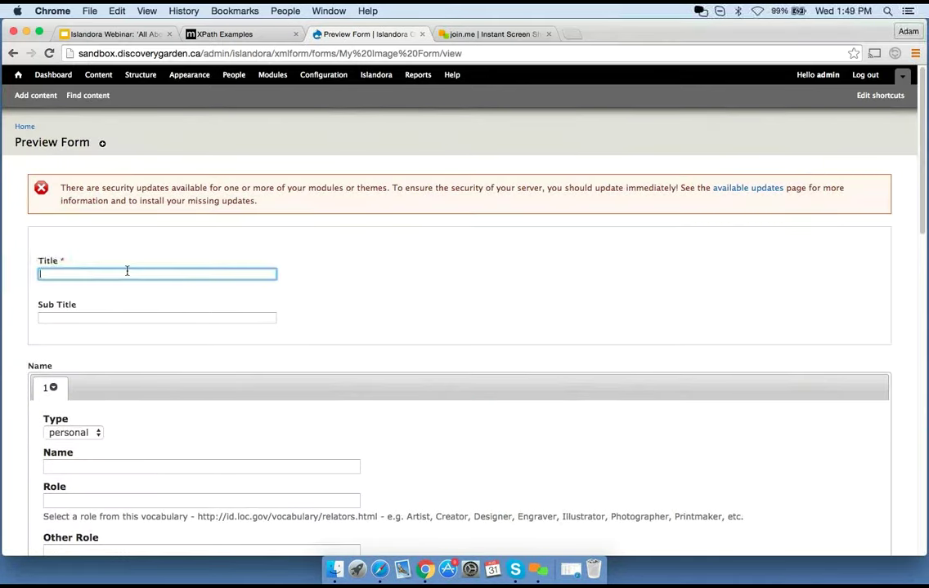
{"action": "type", "text": "Test Title"}
{"action": "scroll", "coordinate": [16, 415], "scroll_direction": "down", "scroll_amount": 5}
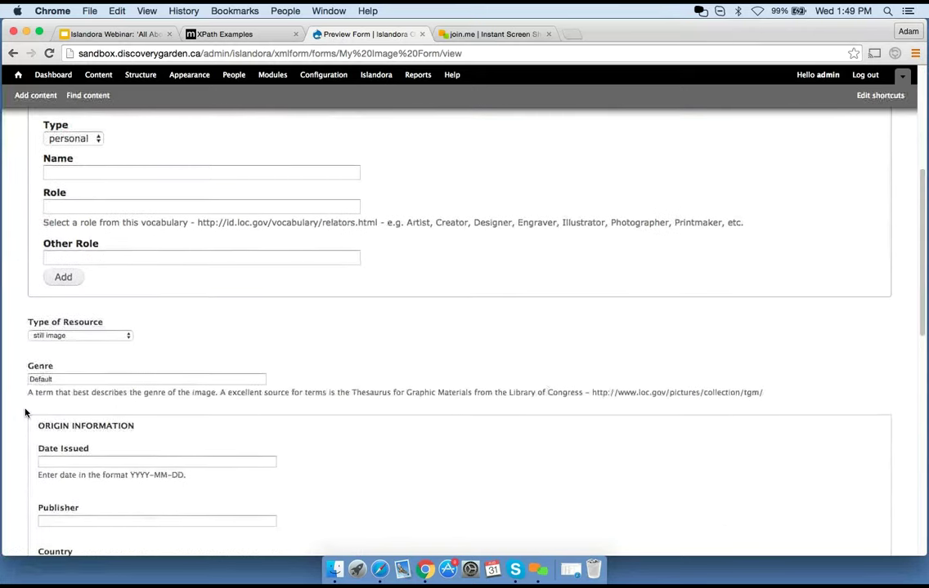
{"action": "left_click", "coordinate": [82, 342]}
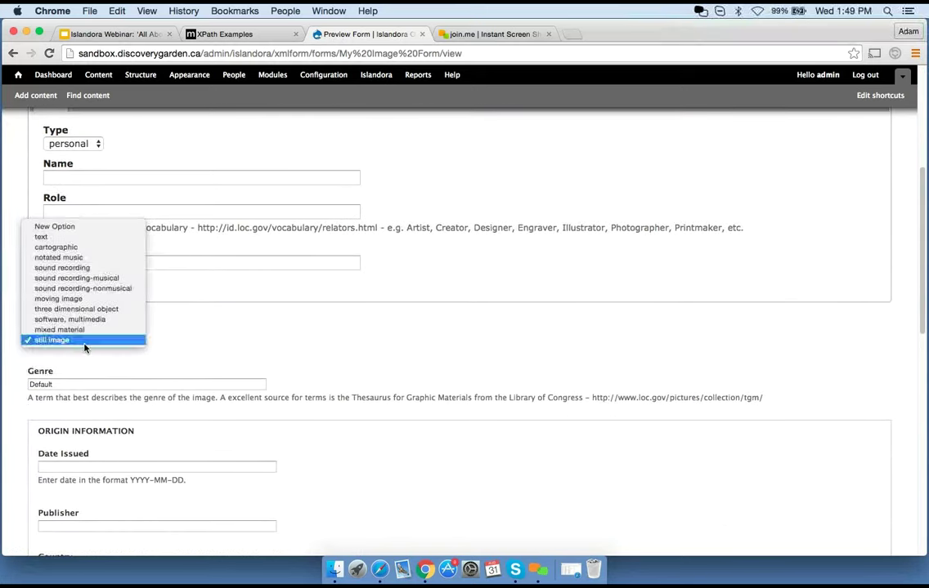
{"action": "left_click", "coordinate": [70, 228]}
{"action": "scroll", "coordinate": [693, 379], "scroll_direction": "down", "scroll_amount": 10}
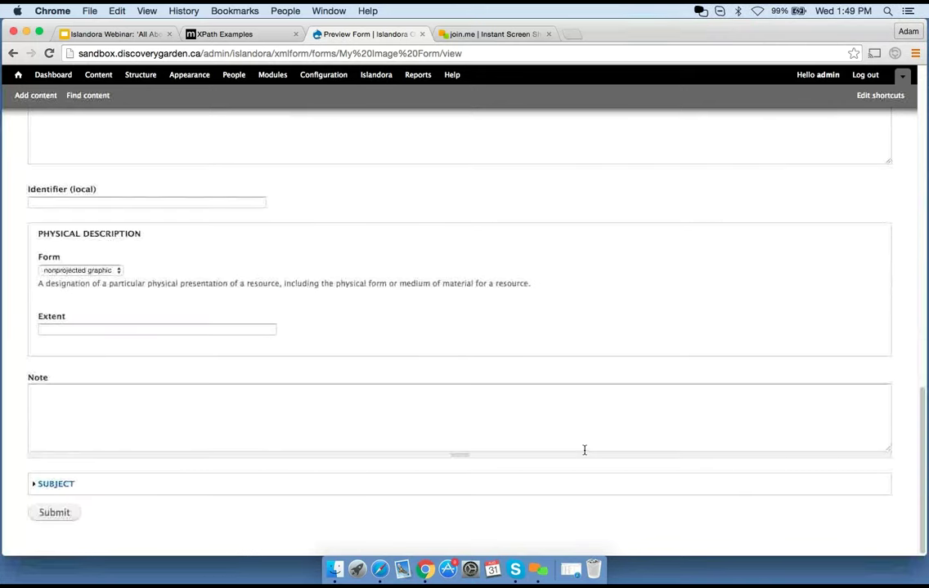
{"action": "left_click", "coordinate": [61, 514]}
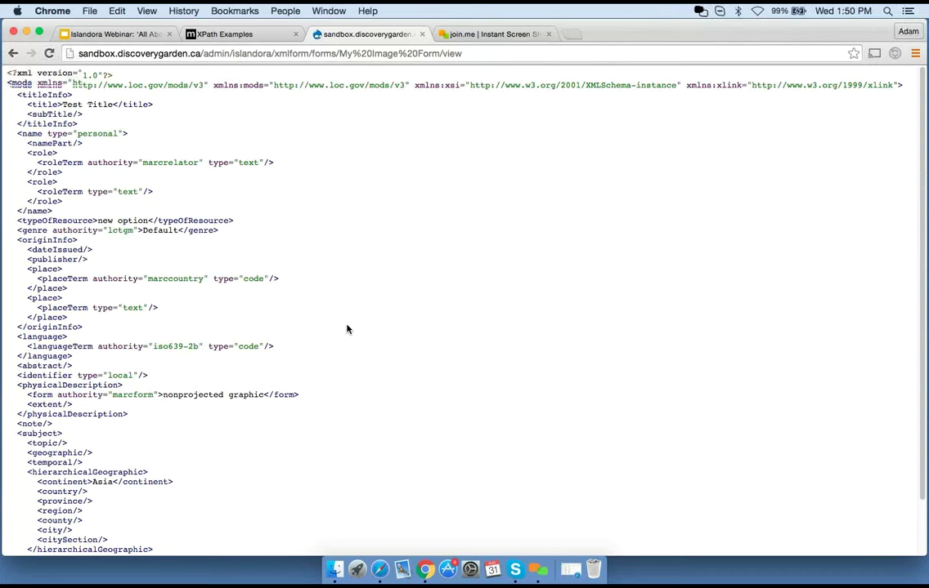
Step: Examine the generated MODS XML, including the genre element, and return to the webinar slides to show the Questions slide
{"action": "scroll", "coordinate": [347, 329], "scroll_direction": "down", "scroll_amount": 3}
{"action": "scroll", "coordinate": [178, 312], "scroll_direction": "up", "scroll_amount": 3}
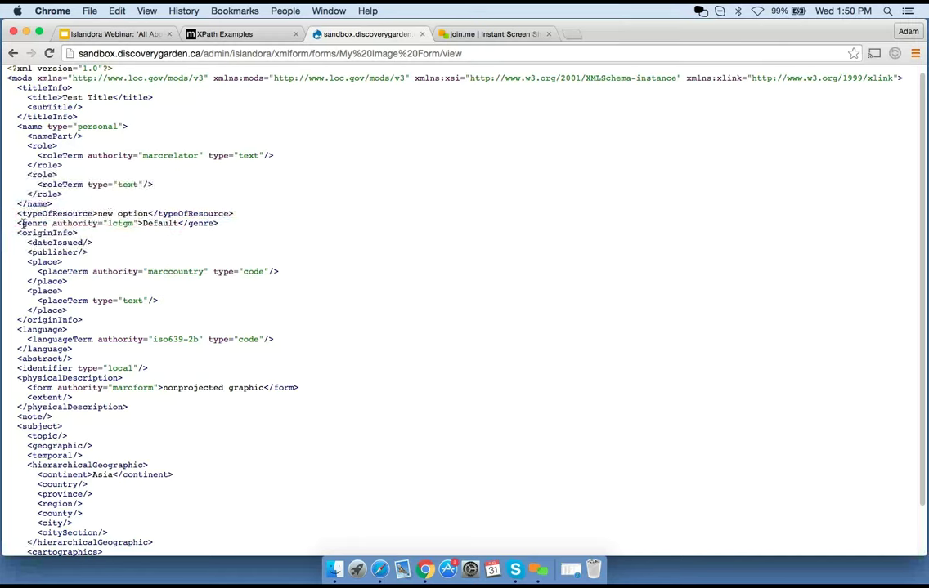
{"action": "double_click", "coordinate": [155, 223]}
{"action": "left_click", "coordinate": [100, 33]}
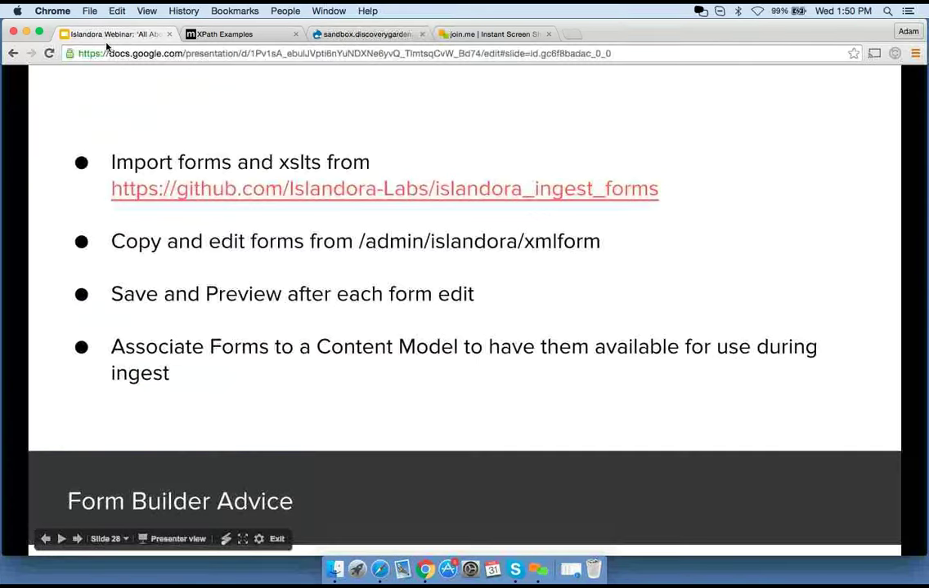
{"action": "left_click", "coordinate": [777, 403]}
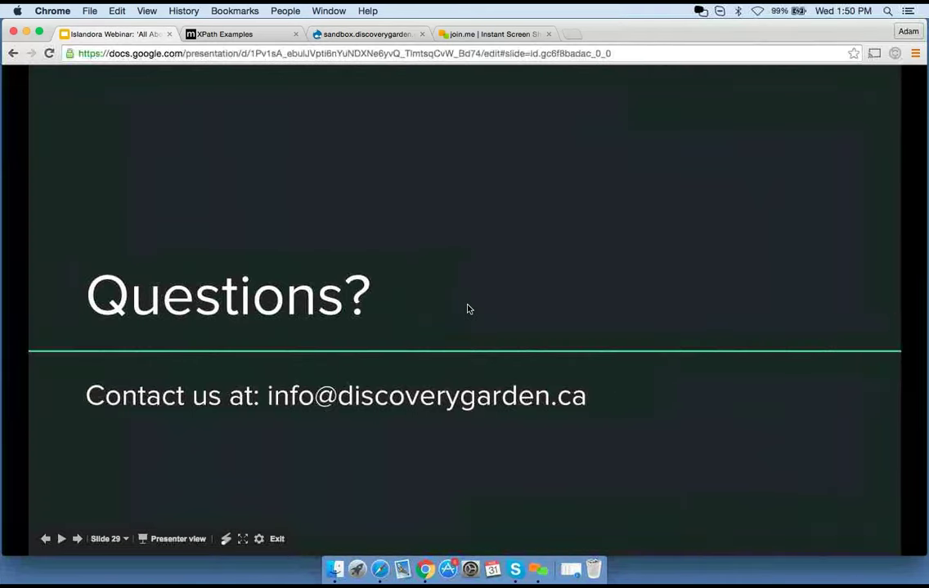
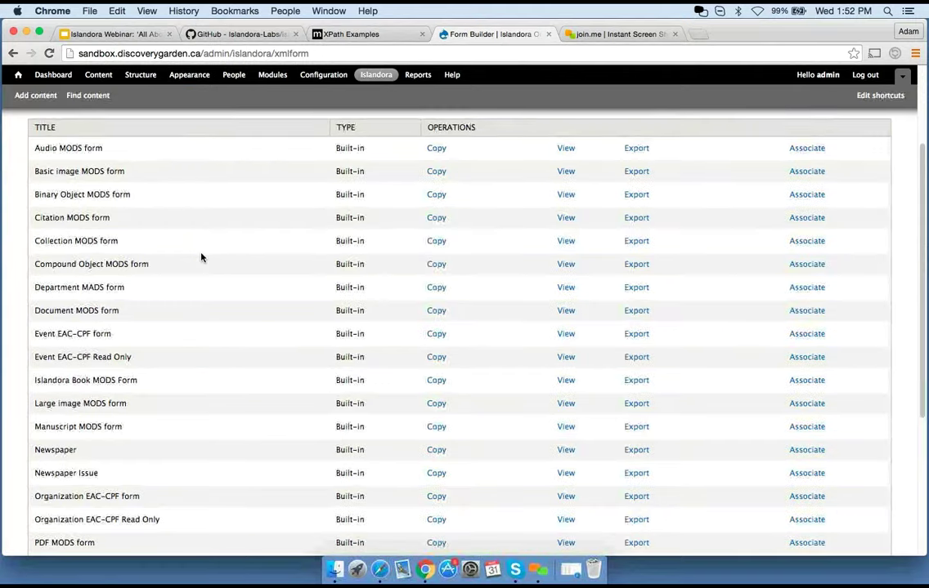
Step: Open Form Builder's form import page and examine the raw pbcorev2_1_.xml from the PBCore folder of the islandora_ingest_forms GitHub repository
{"action": "scroll", "coordinate": [201, 257], "scroll_direction": "up", "scroll_amount": 2}
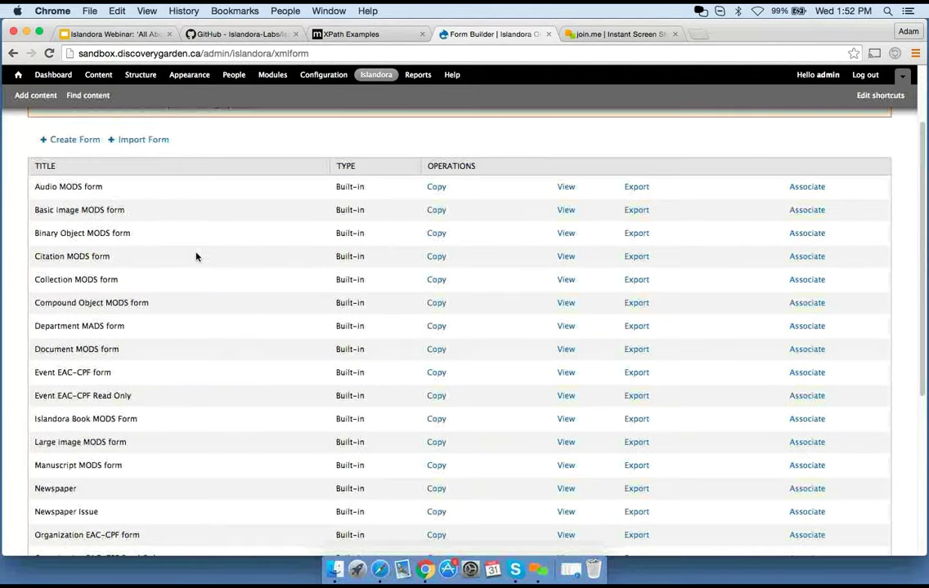
{"action": "left_click", "coordinate": [144, 143]}
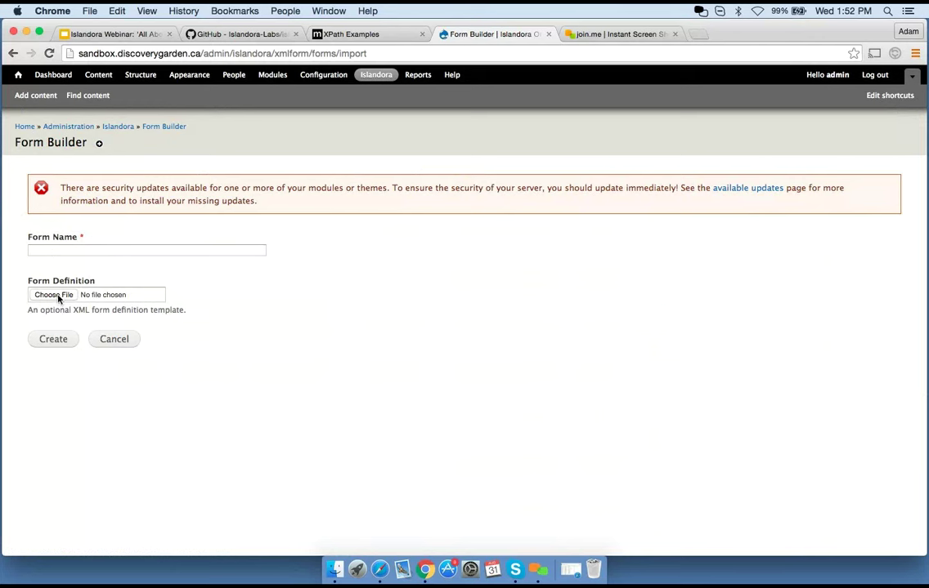
{"action": "left_click", "coordinate": [236, 34]}
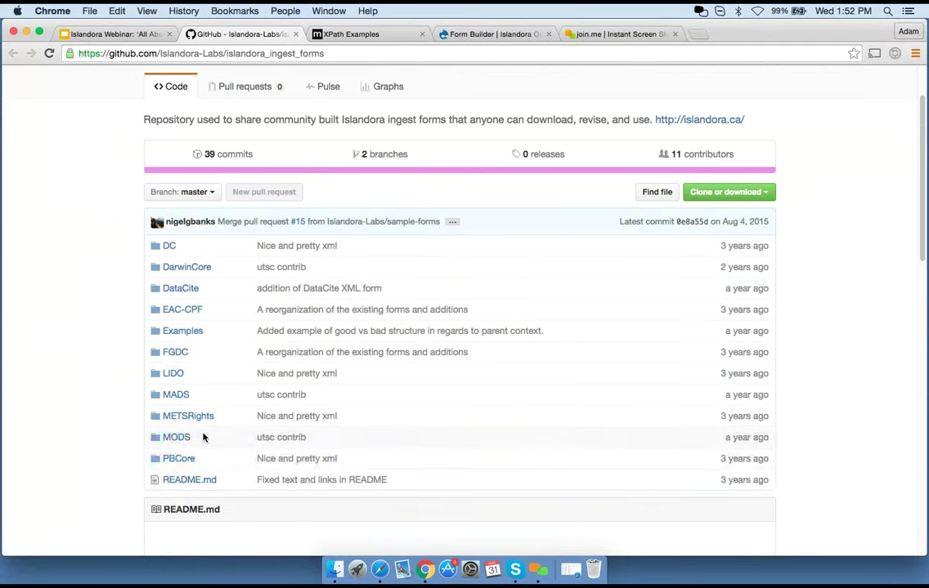
{"action": "left_click", "coordinate": [161, 460]}
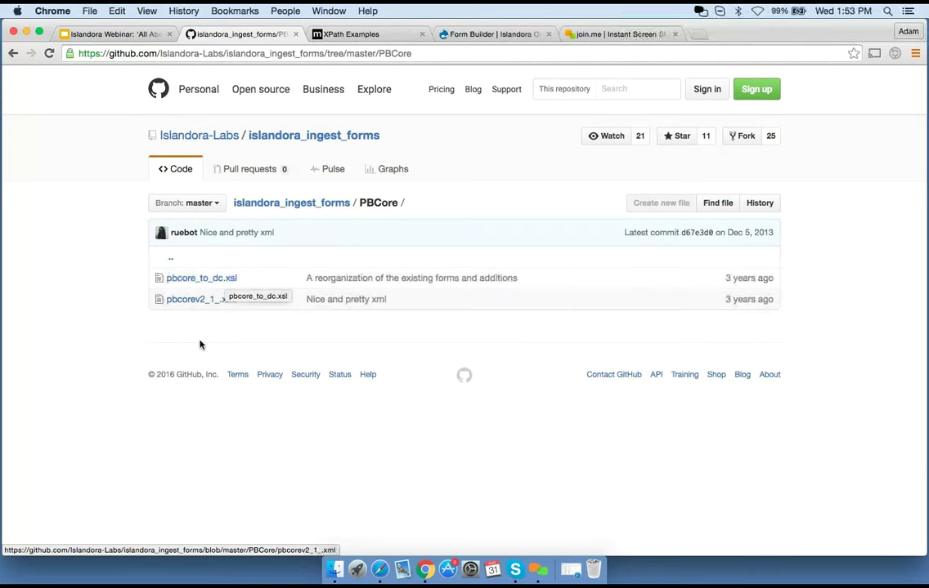
{"action": "left_click", "coordinate": [191, 302]}
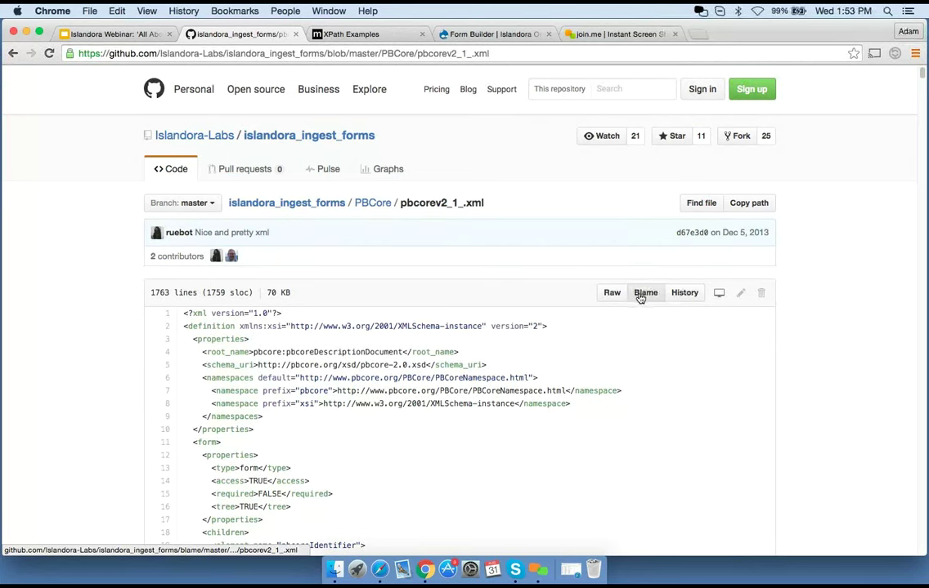
{"action": "left_click", "coordinate": [612, 293]}
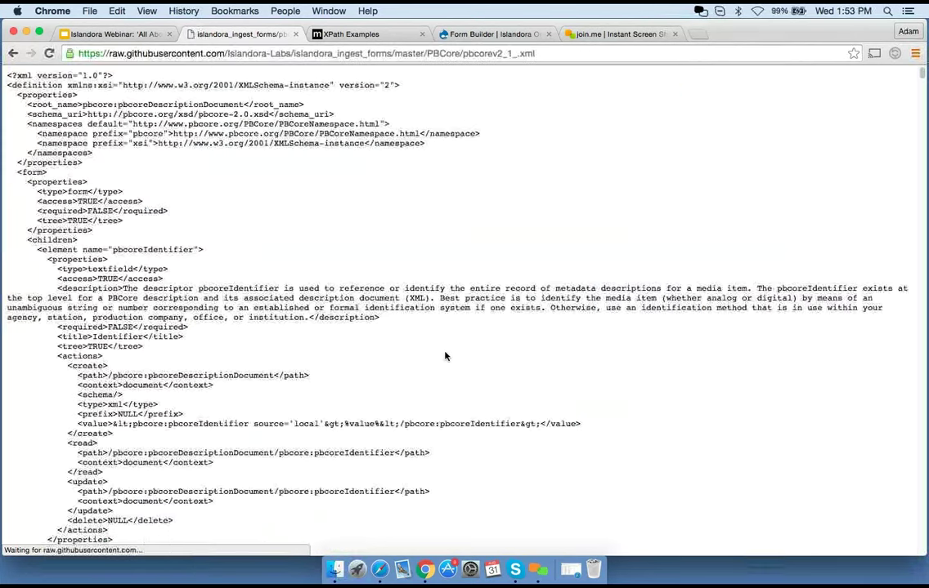
{"action": "scroll", "coordinate": [407, 425], "scroll_direction": "down", "scroll_amount": 15}
{"action": "scroll", "coordinate": [407, 425], "scroll_direction": "down", "scroll_amount": 10}
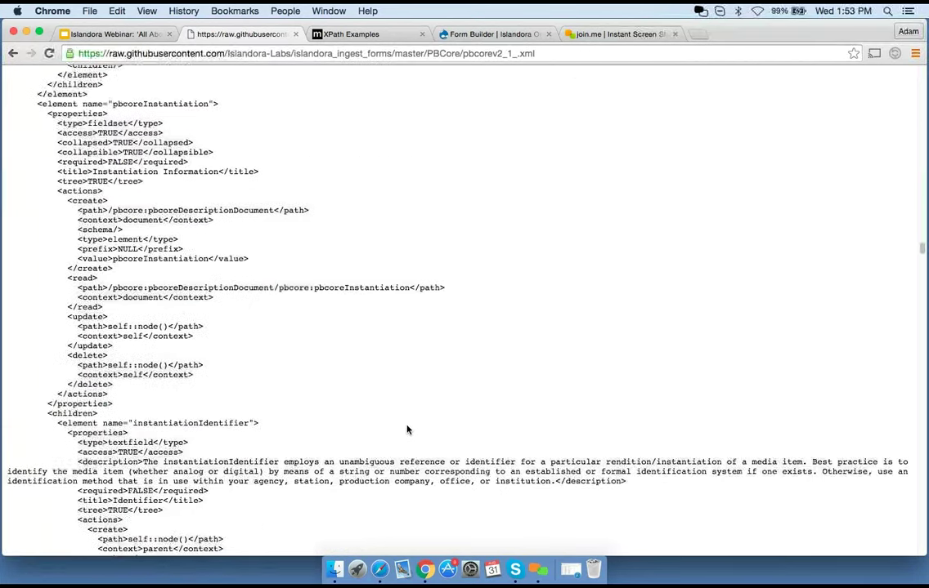
Step: Go back to Islandora's Form Builder list and open My Image Form for editing
{"action": "left_click", "coordinate": [506, 34]}
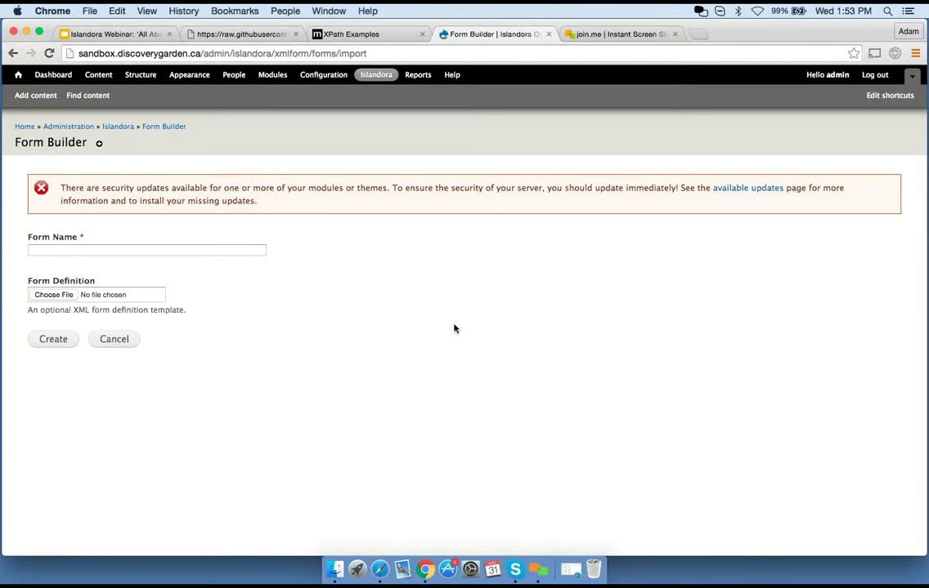
{"action": "left_click", "coordinate": [380, 74]}
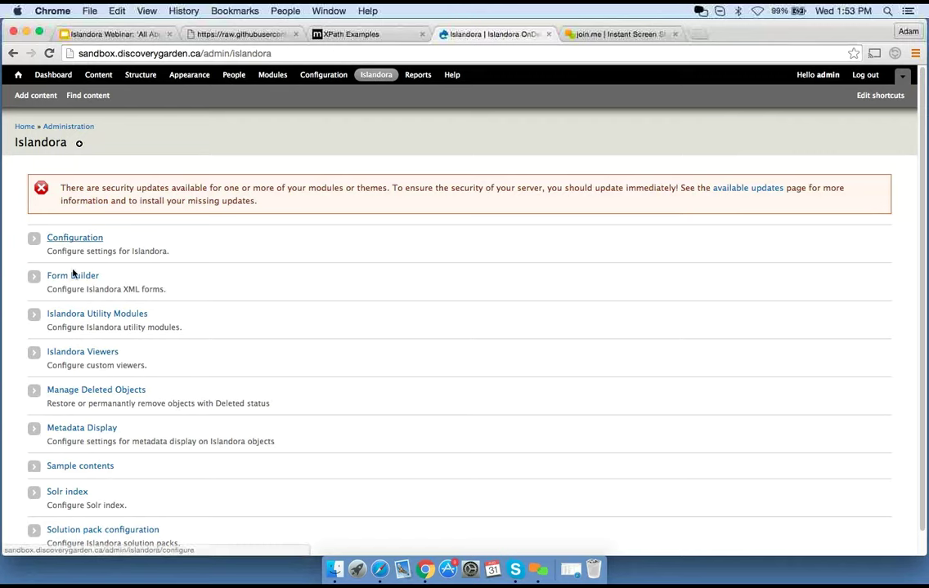
{"action": "left_click", "coordinate": [72, 276]}
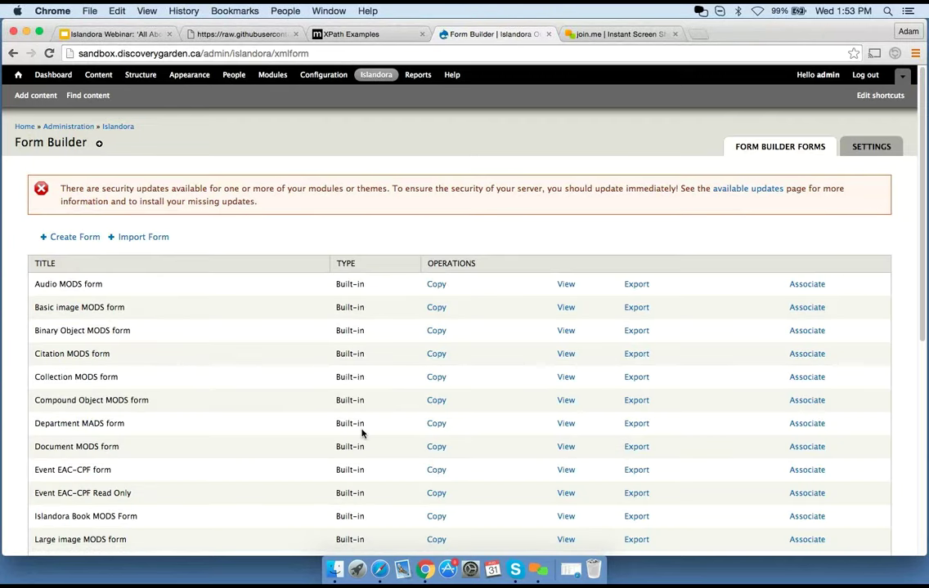
{"action": "scroll", "coordinate": [363, 431], "scroll_direction": "down", "scroll_amount": 5}
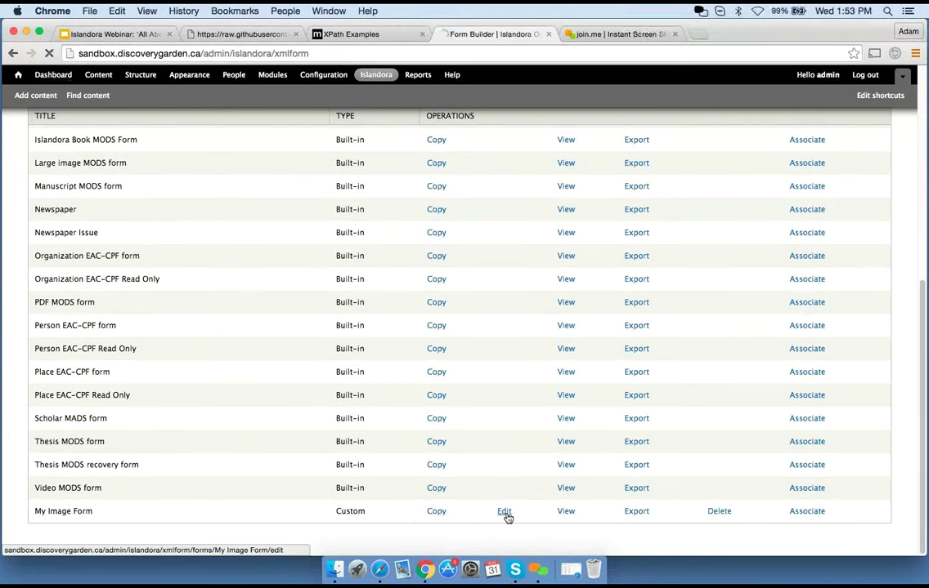
{"action": "left_click", "coordinate": [503, 512]}
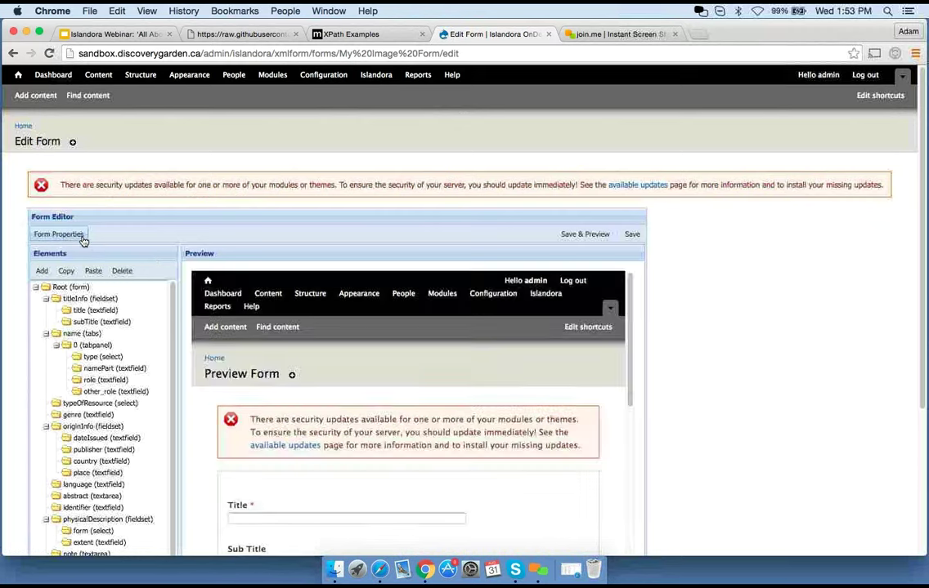
Step: Set the root element name to pbcore in the form properties and open the settings of the Root form element
{"action": "left_click", "coordinate": [72, 234]}
{"action": "left_click_drag", "start_coordinate": [291, 306], "coordinate": [266, 296]}
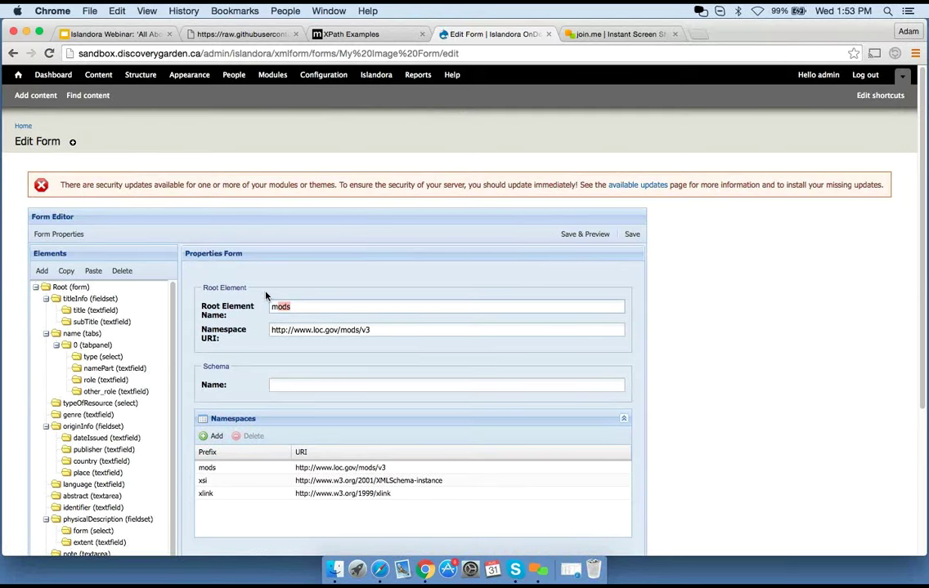
{"action": "key", "text": "BackSpace"}
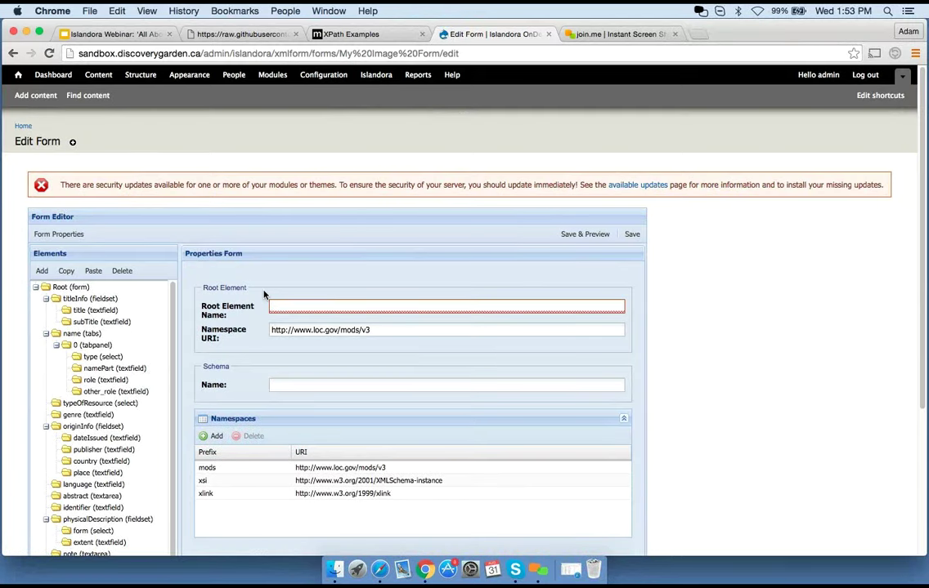
{"action": "type", "text": "pbcore"}
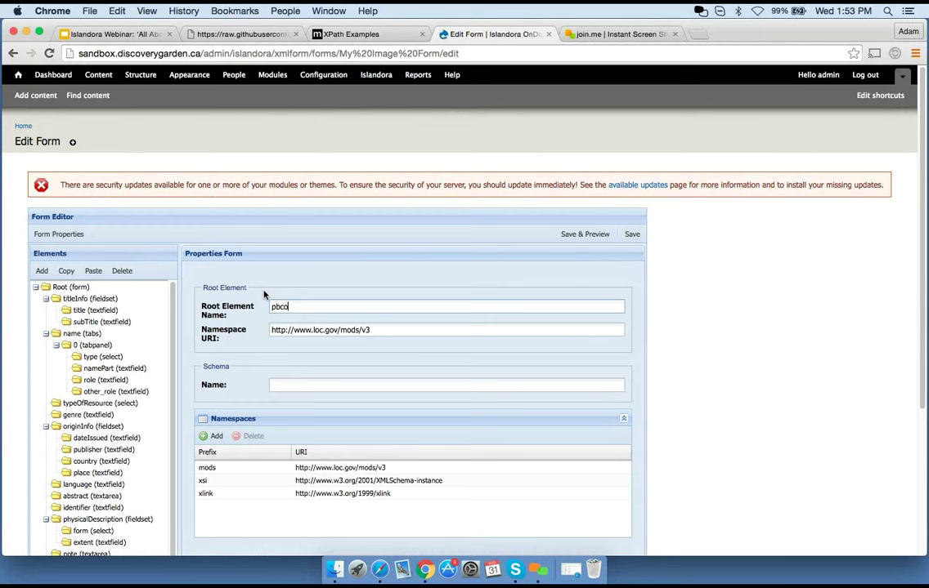
{"action": "triple_click", "coordinate": [297, 330]}
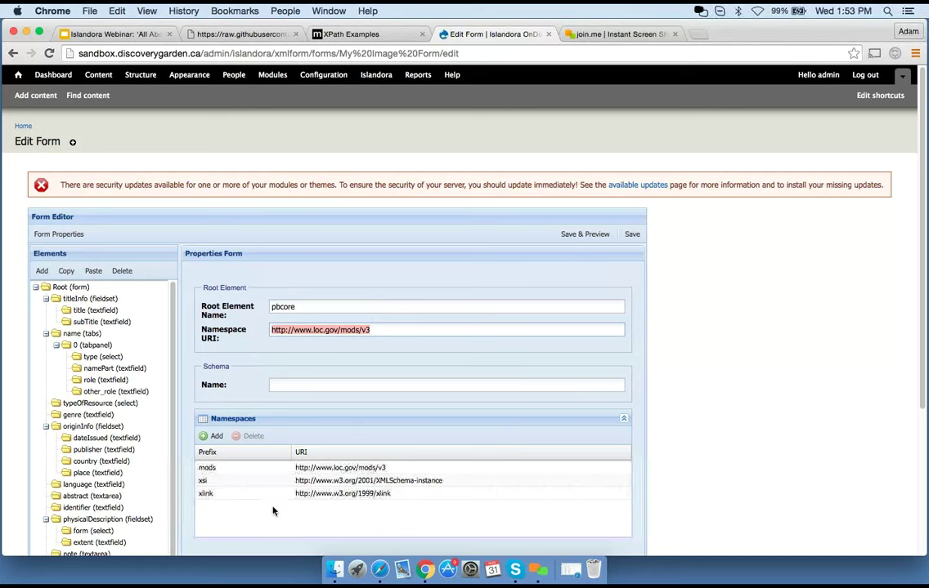
{"action": "left_click", "coordinate": [72, 288]}
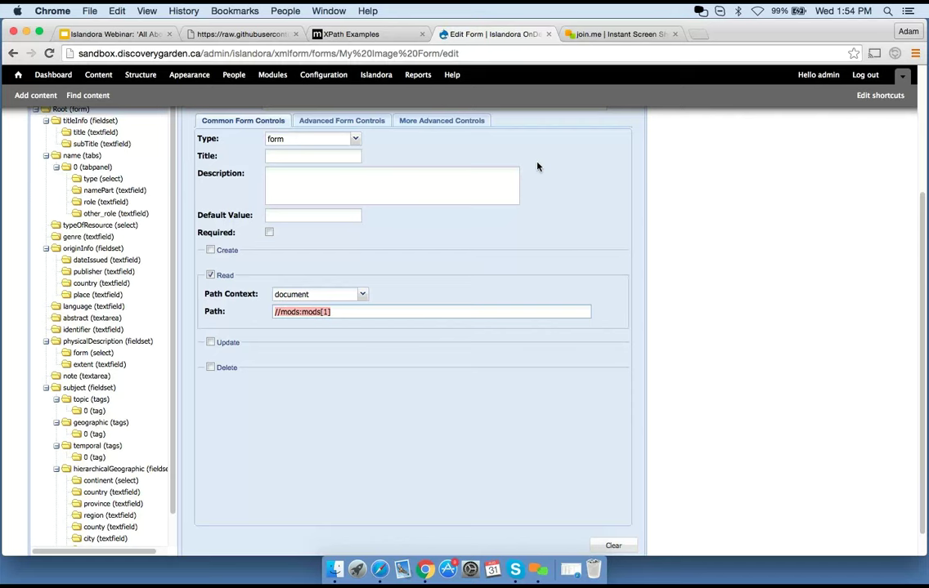
Step: Add the attribute valueURI="value" after the authority attribute in the genre element's Create value
{"action": "left_click", "coordinate": [92, 237]}
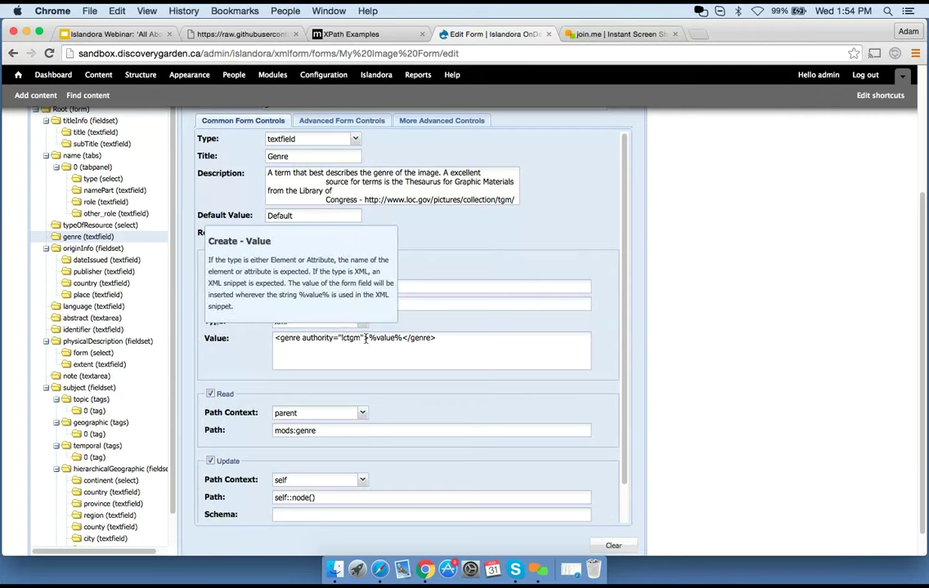
{"action": "left_click", "coordinate": [364, 339]}
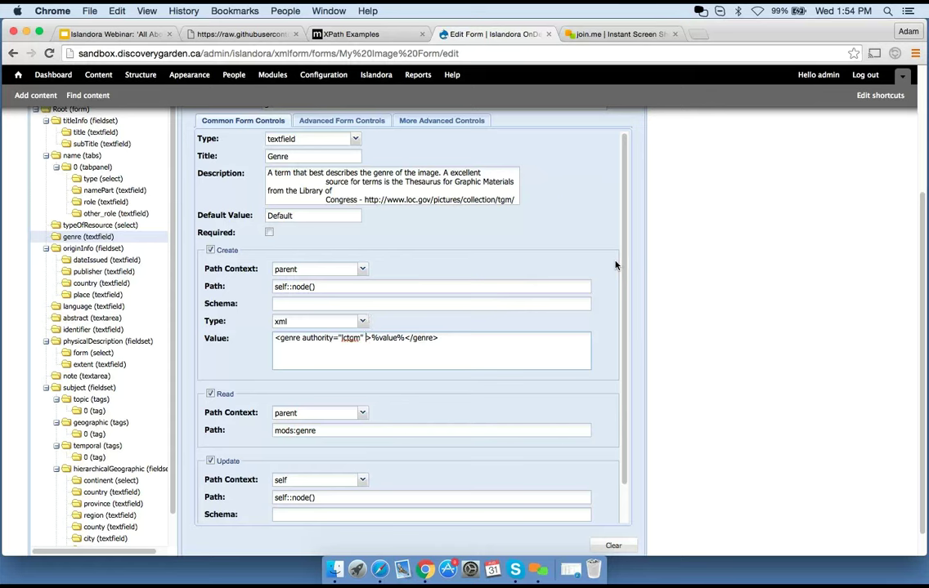
{"action": "type", "text": "valueURI"}
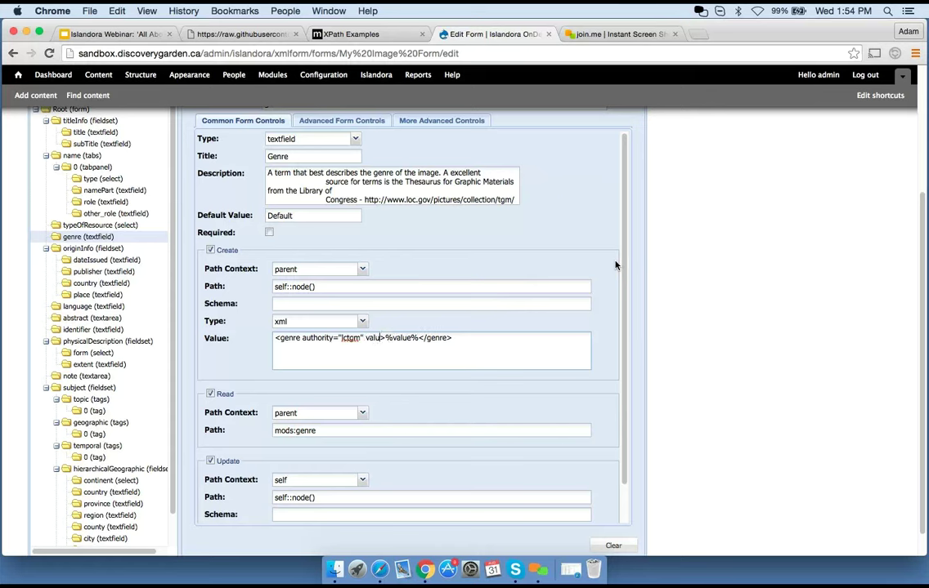
{"action": "type", "text": "=\"value"}
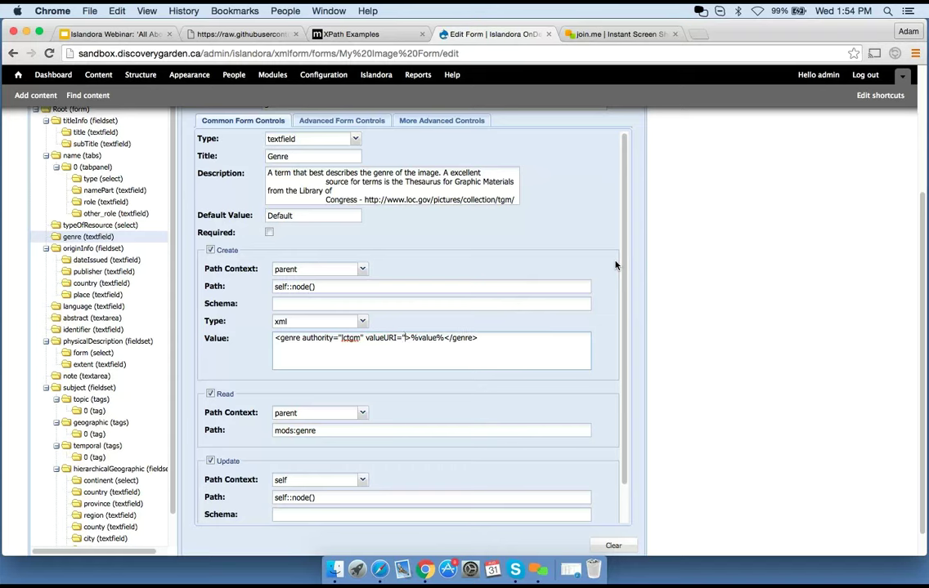
{"action": "type", "text": "\""}
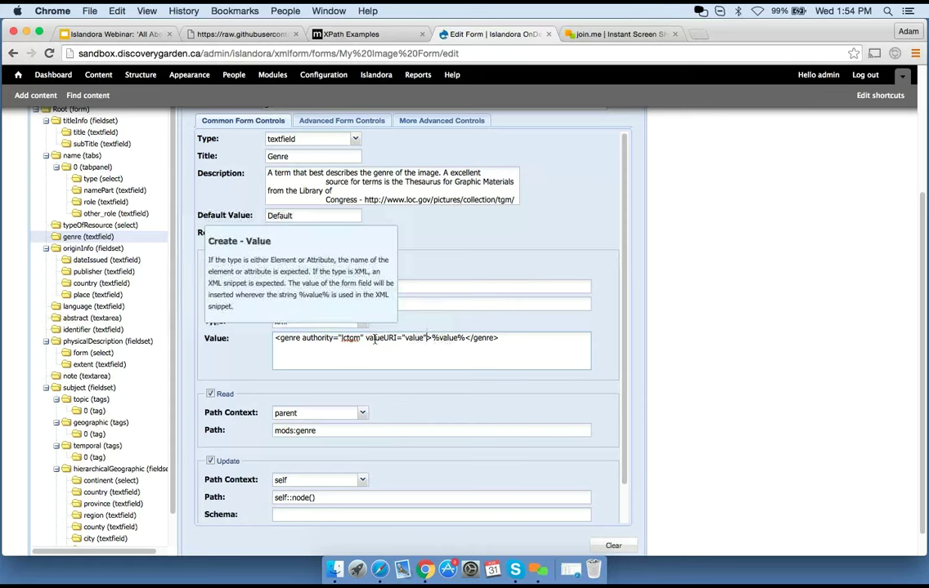
Step: Remove the valueURI attribute from the genre element's Create value
{"action": "left_click_drag", "start_coordinate": [366, 338], "coordinate": [428, 339]}
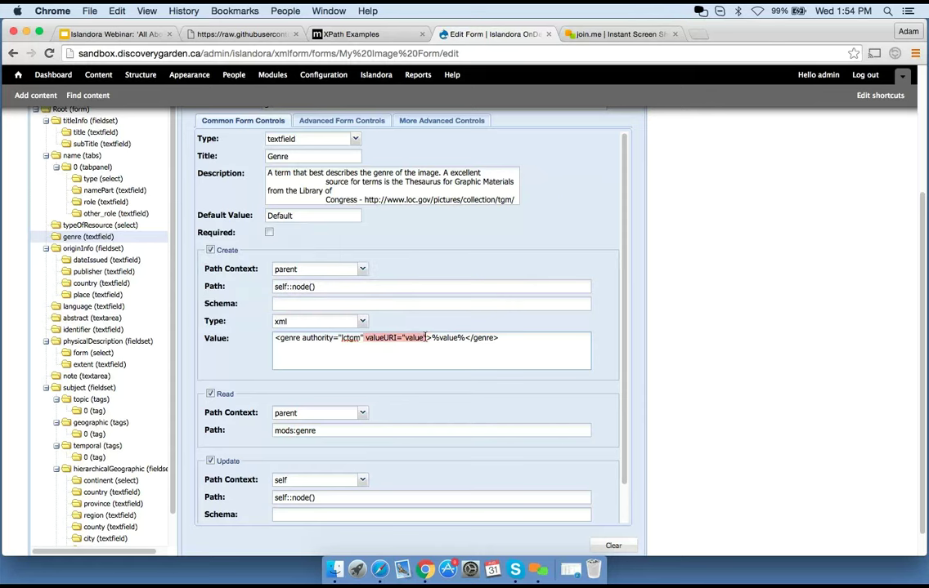
{"action": "left_click", "coordinate": [428, 338]}
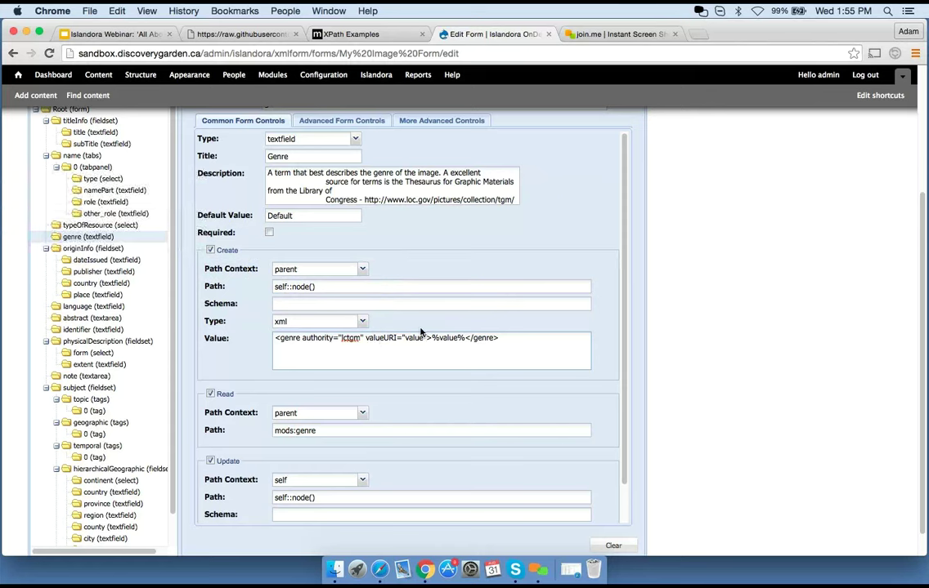
{"action": "key", "text": "BackSpace"}
{"action": "key", "text": "BackSpace"}
{"action": "key", "text": "BackSpace"}
{"action": "key", "text": "BackSpace"}
{"action": "key", "text": "BackSpace"}
{"action": "key", "text": "BackSpace"}
{"action": "key", "text": "BackSpace"}
{"action": "key", "text": "BackSpace"}
{"action": "key", "text": "BackSpace"}
{"action": "key", "text": "BackSpace"}
{"action": "key", "text": "BackSpace"}
{"action": "key", "text": "BackSpace"}
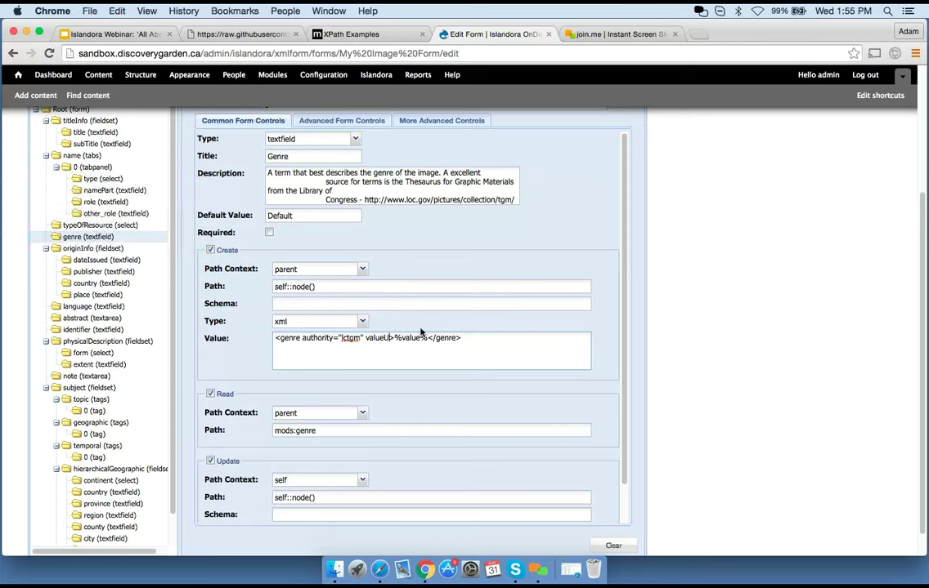
{"action": "key", "text": "BackSpace"}
{"action": "key", "text": "BackSpace"}
{"action": "key", "text": "BackSpace"}
{"action": "key", "text": "BackSpace"}
{"action": "key", "text": "BackSpace"}
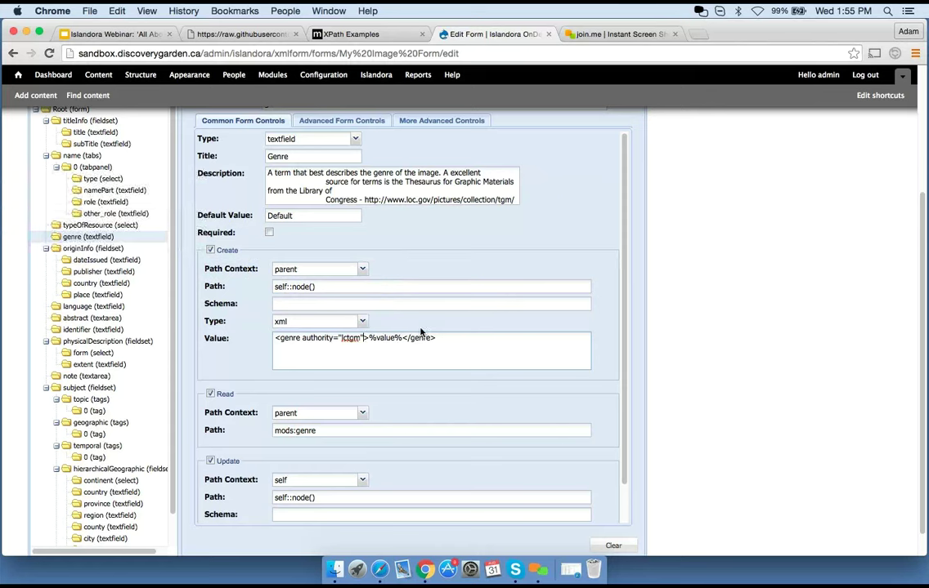
Step: Add a new element under the Root form element with the identifier genre_valueuri
{"action": "scroll", "coordinate": [65, 192], "scroll_direction": "up", "scroll_amount": 1}
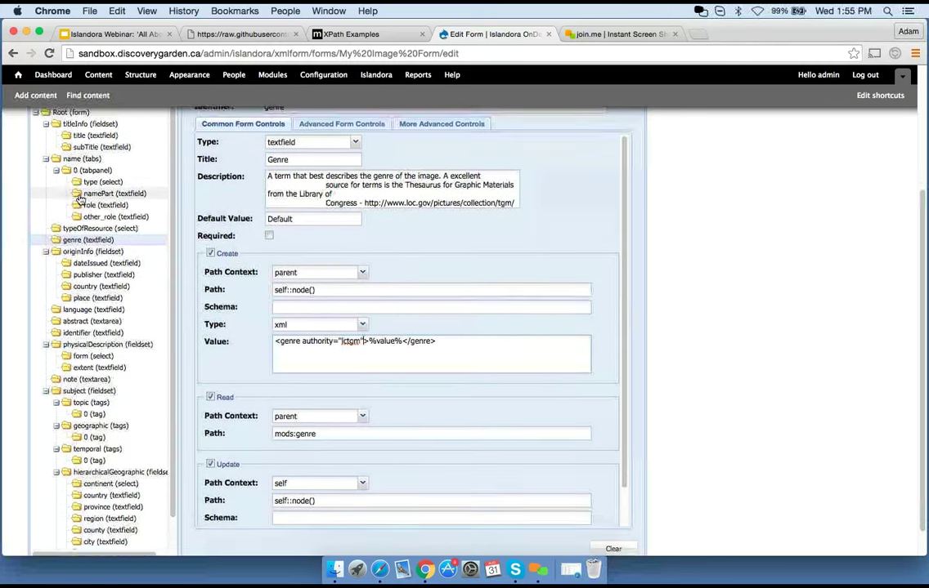
{"action": "left_click", "coordinate": [70, 122]}
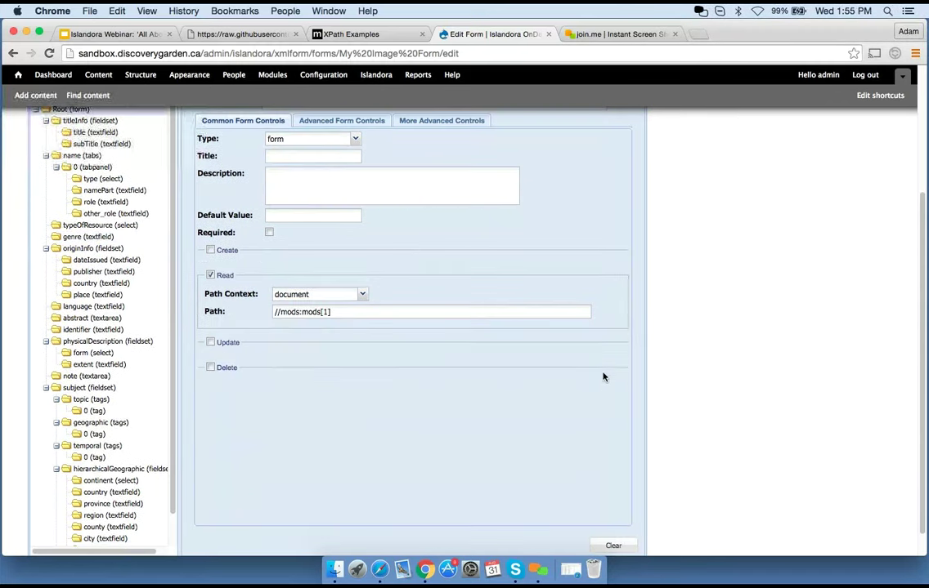
{"action": "scroll", "coordinate": [605, 349], "scroll_direction": "up", "scroll_amount": 3}
{"action": "left_click", "coordinate": [42, 153]}
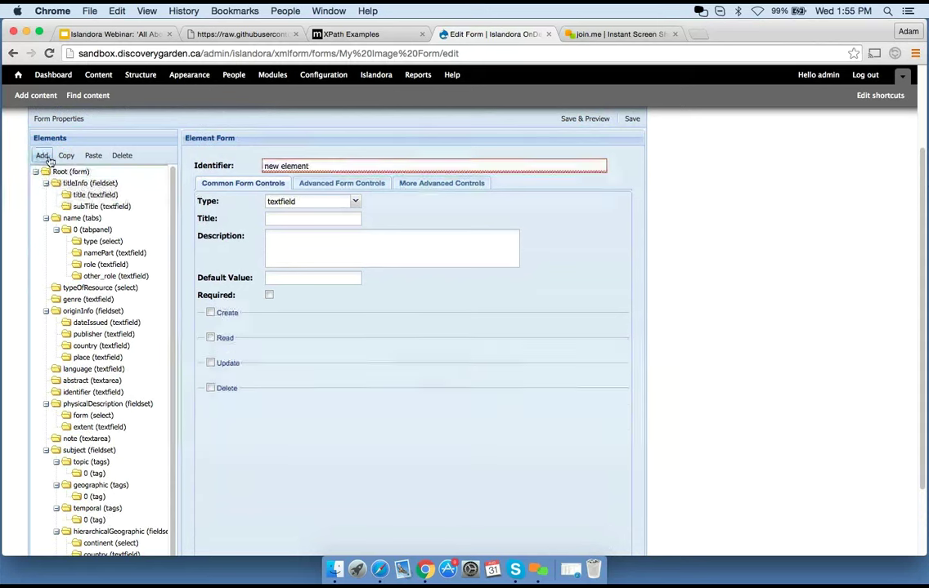
{"action": "left_click_drag", "start_coordinate": [315, 166], "coordinate": [251, 165]}
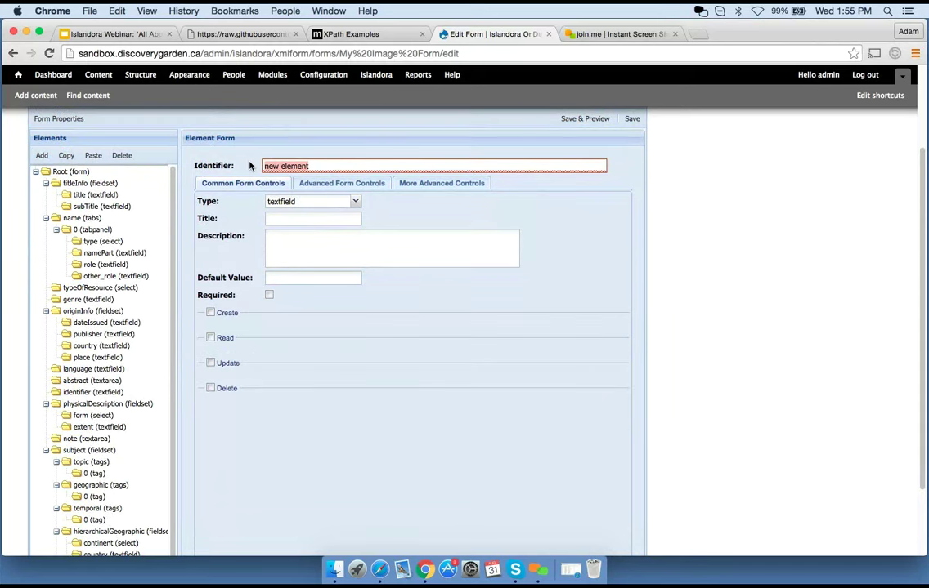
{"action": "type", "text": "genre_"}
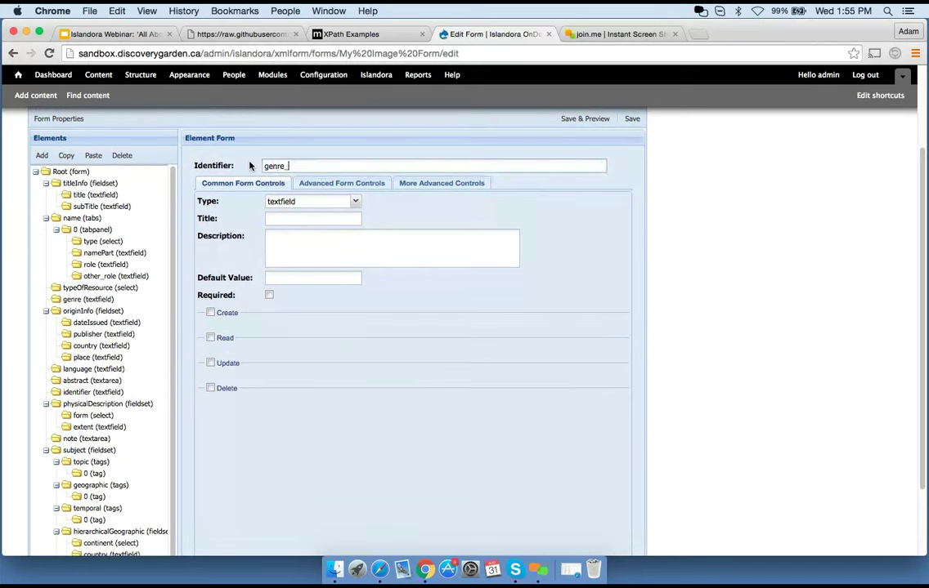
{"action": "type", "text": "valueuri"}
Step: Set the title of the genre_valueuri element to Genre valueURI
{"action": "left_click", "coordinate": [313, 221]}
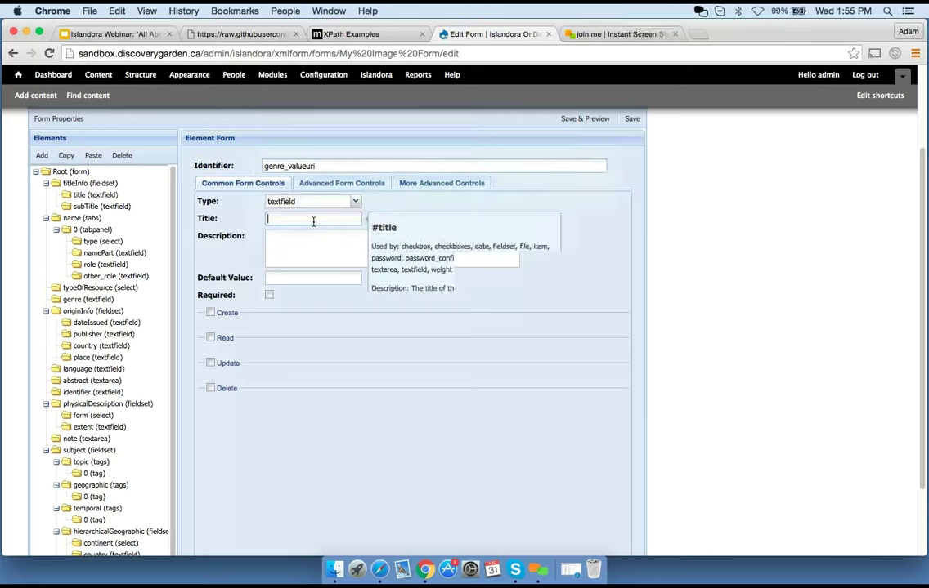
{"action": "type", "text": "Genre Value"}
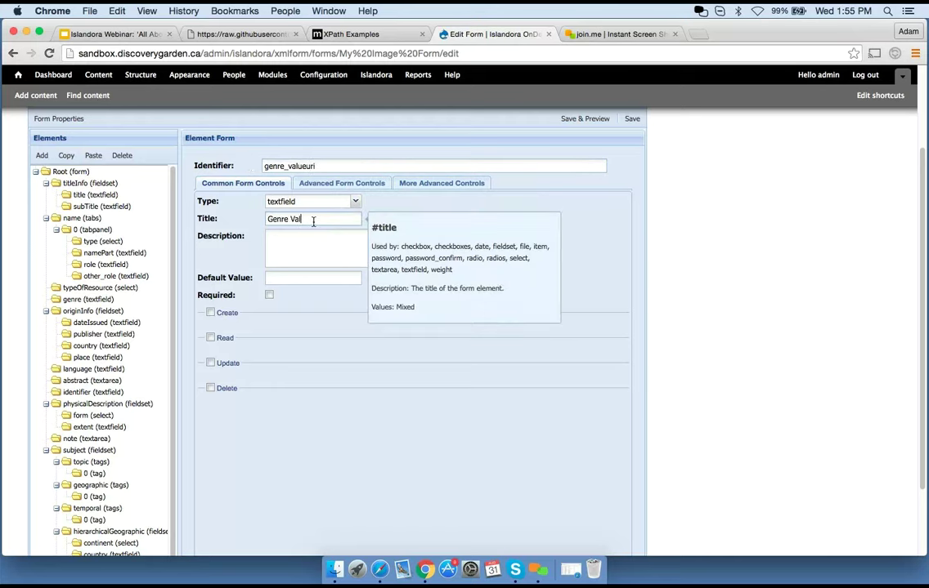
{"action": "key", "text": "BackSpace"}
{"action": "key", "text": "BackSpace"}
{"action": "key", "text": "BackSpace"}
{"action": "key", "text": "BackSpace"}
{"action": "key", "text": "BackSpace"}
{"action": "type", "text": "valueURI"}
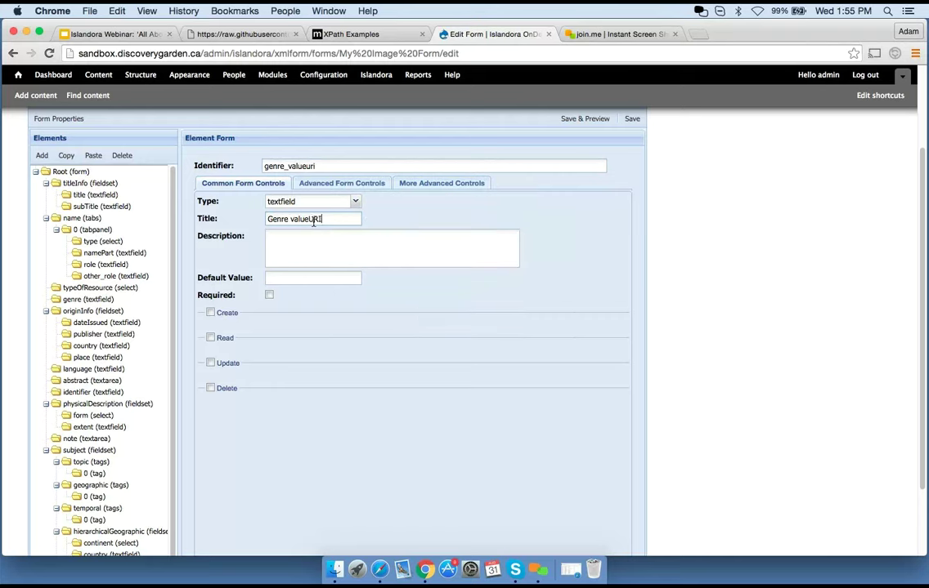
{"action": "left_click", "coordinate": [210, 313]}
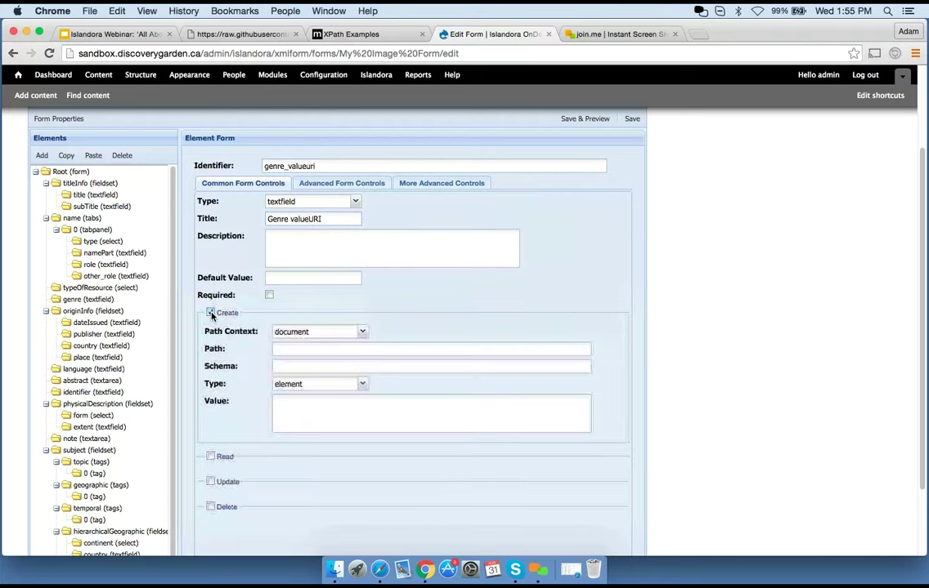
{"action": "left_click", "coordinate": [361, 332]}
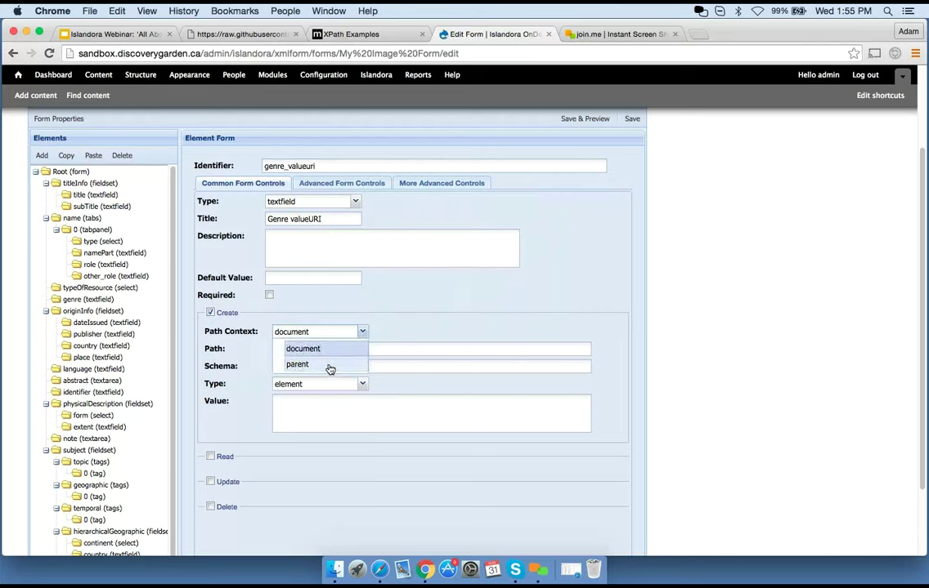
{"action": "left_click", "coordinate": [327, 366]}
{"action": "left_click", "coordinate": [305, 351]}
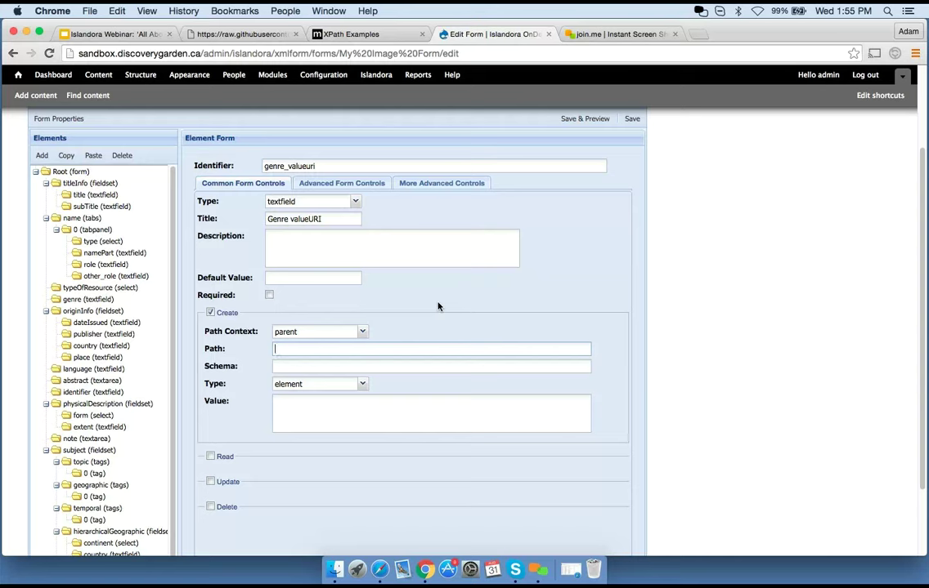
{"action": "type", "text": "mods:genre/@valueUR"}
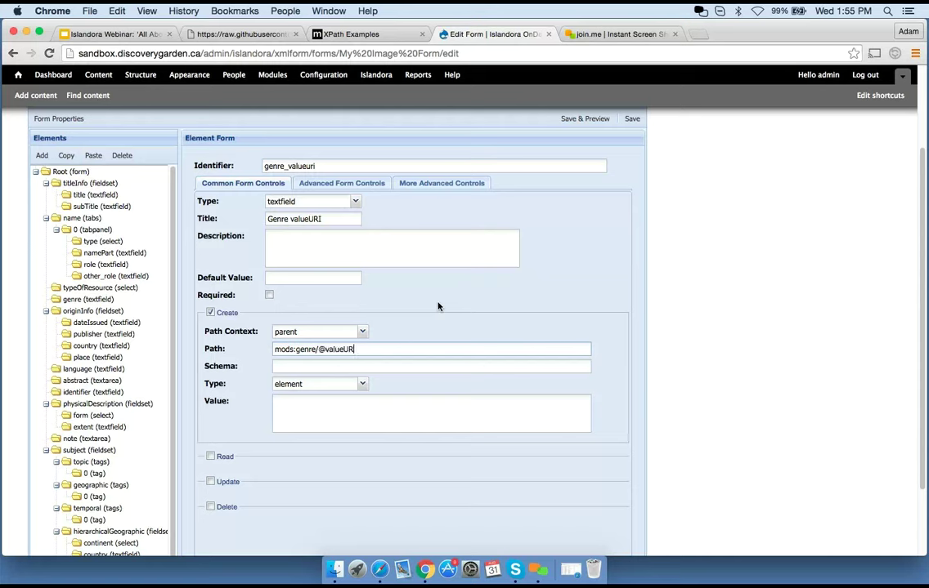
{"action": "type", "text": "I"}
Step: Shorten the Create path of genre_valueuri to mods:genre
{"action": "left_click", "coordinate": [330, 388]}
{"action": "key", "text": "BackSpace"}
{"action": "key", "text": "BackSpace"}
{"action": "key", "text": "BackSpace"}
{"action": "key", "text": "BackSpace"}
{"action": "key", "text": "BackSpace"}
{"action": "key", "text": "BackSpace"}
{"action": "key", "text": "BackSpace"}
{"action": "key", "text": "BackSpace"}
{"action": "key", "text": "BackSpace"}
{"action": "key", "text": "BackSpace"}
Step: Set the Create type of genre_valueuri to attribute and its value to valueURI
{"action": "left_click", "coordinate": [362, 384]}
{"action": "left_click", "coordinate": [310, 418]}
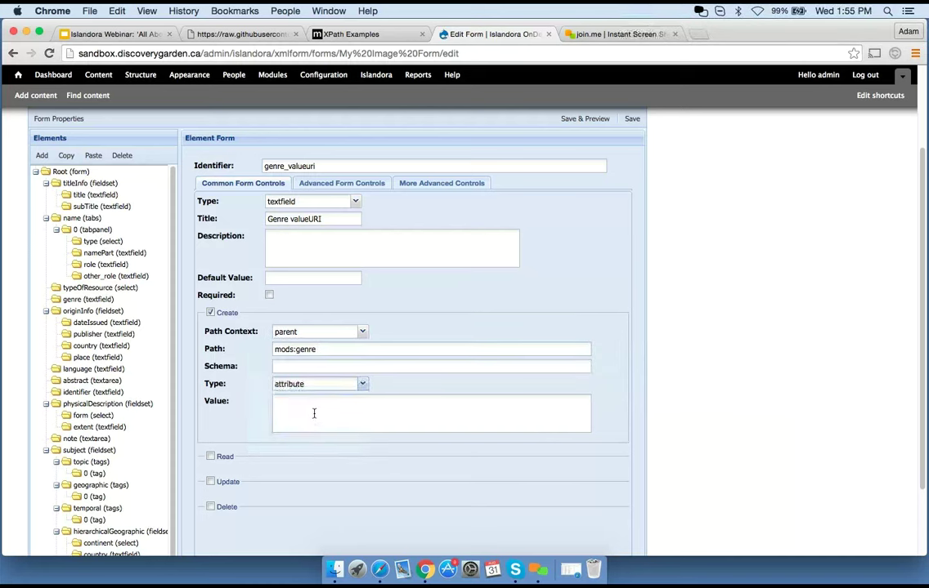
{"action": "type", "text": "valueURI"}
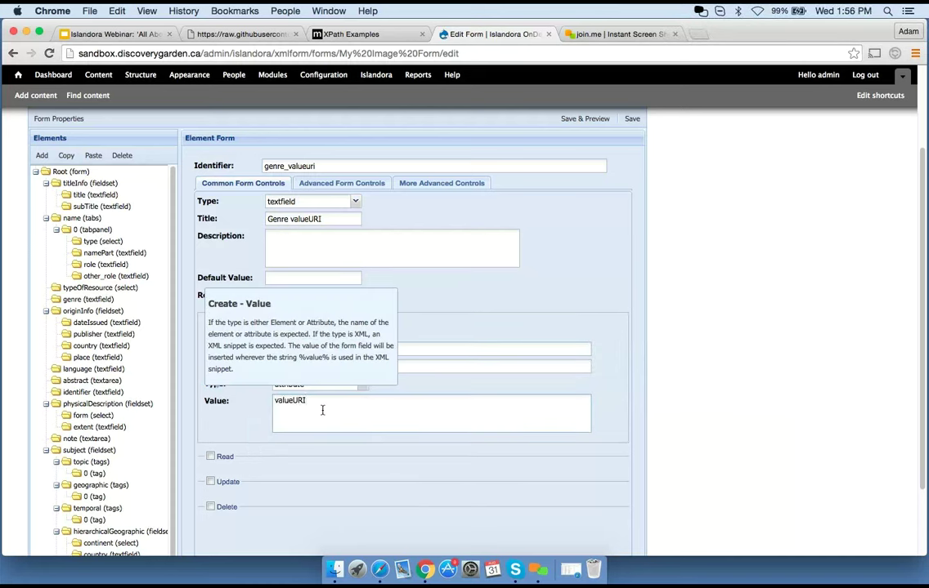
{"action": "left_click", "coordinate": [225, 456]}
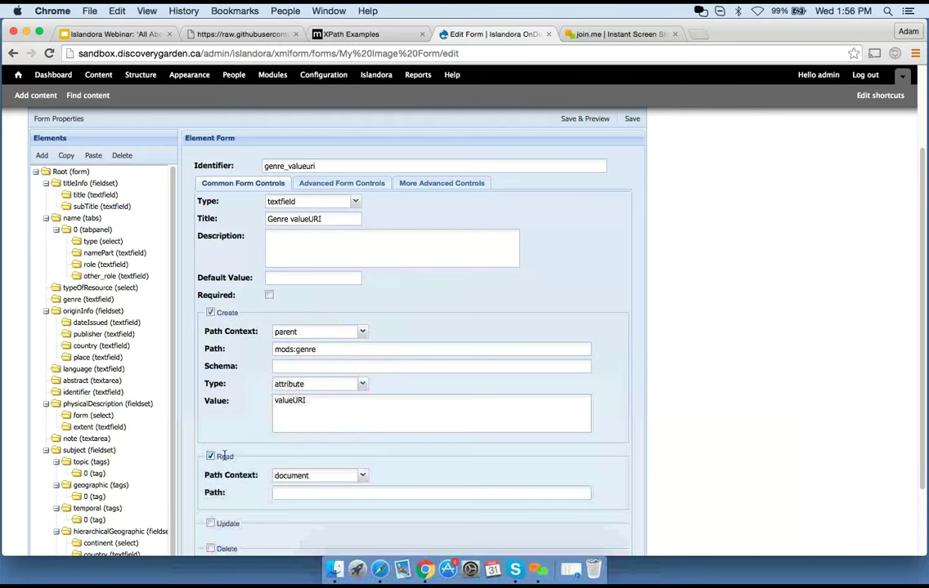
{"action": "scroll", "coordinate": [406, 468], "scroll_direction": "down", "scroll_amount": 3}
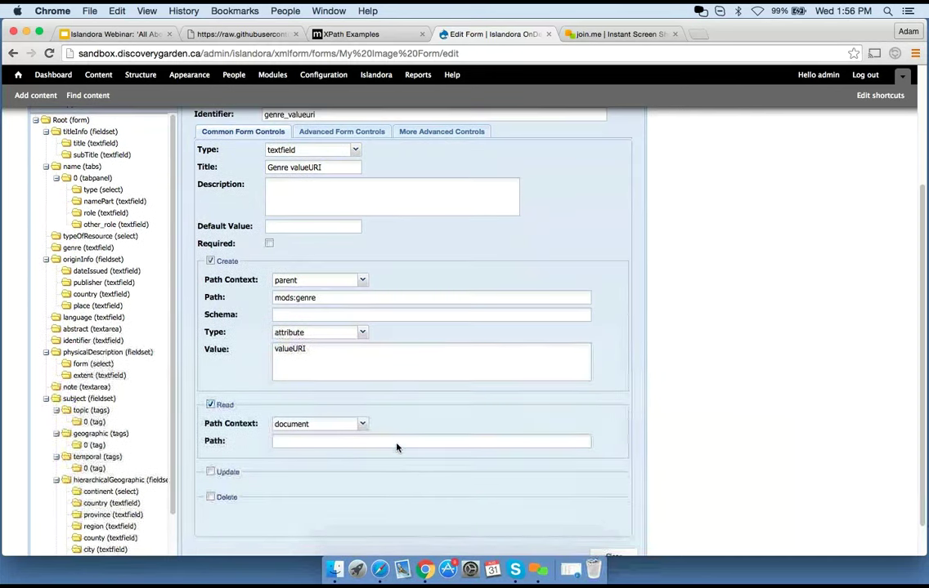
{"action": "left_click", "coordinate": [307, 424]}
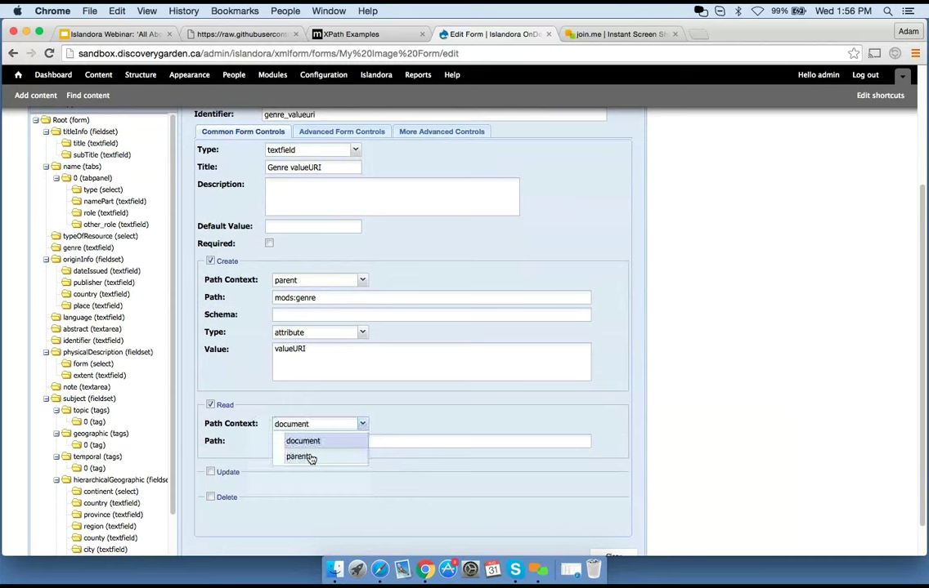
{"action": "left_click", "coordinate": [310, 458]}
{"action": "left_click", "coordinate": [310, 441]}
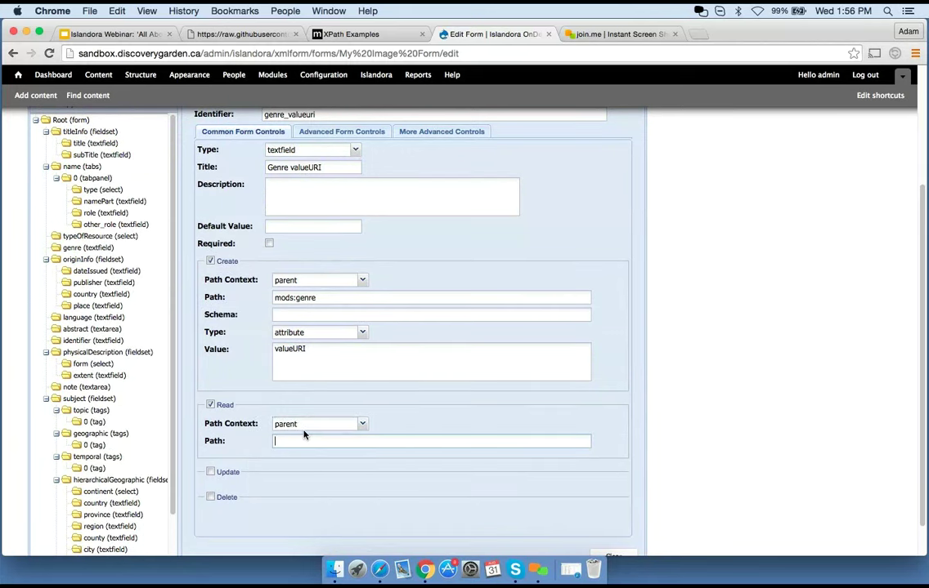
{"action": "type", "text": "mods:genre/@valueURI"}
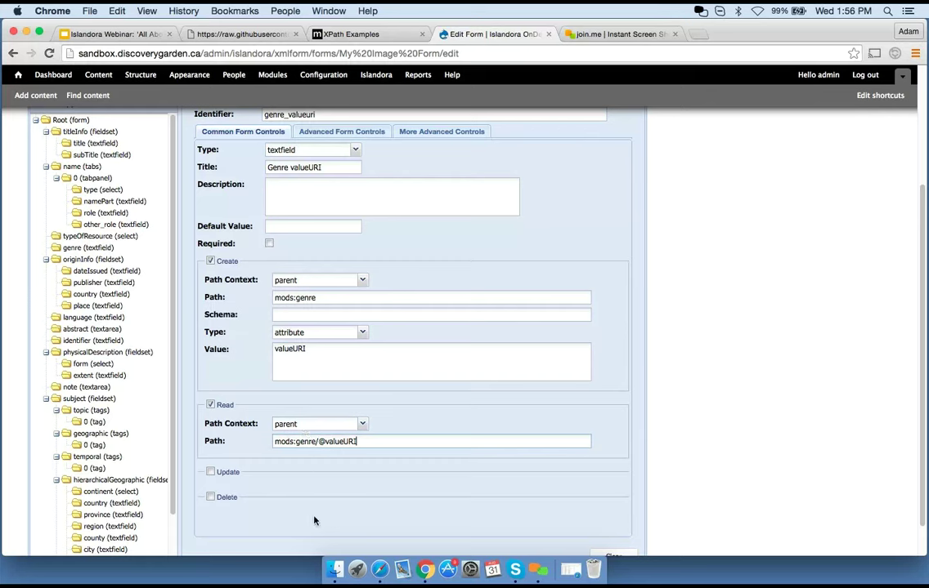
{"action": "left_click", "coordinate": [210, 472]}
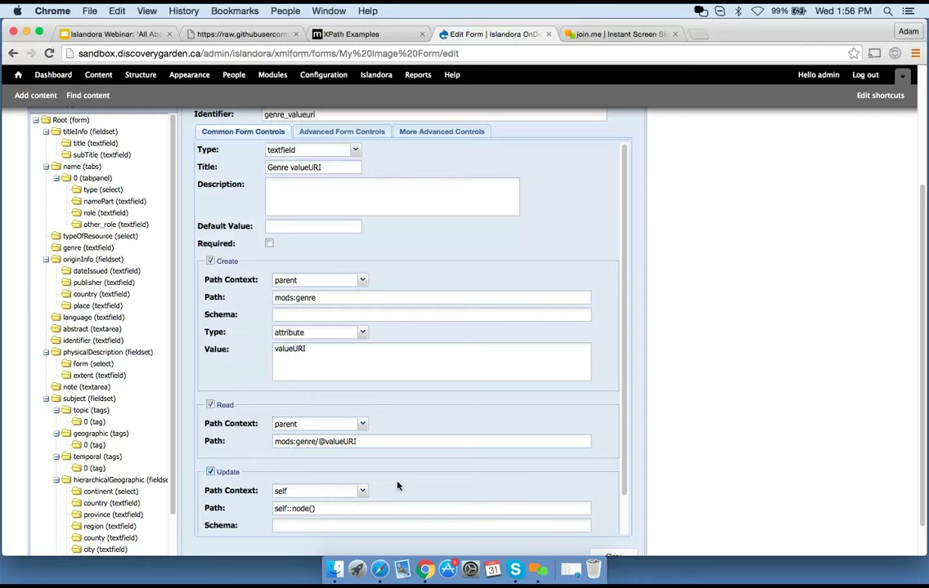
Step: Review the Create context, path, type and value of genre_valueuri, and its Read path
{"action": "mouse_move", "coordinate": [307, 279]}
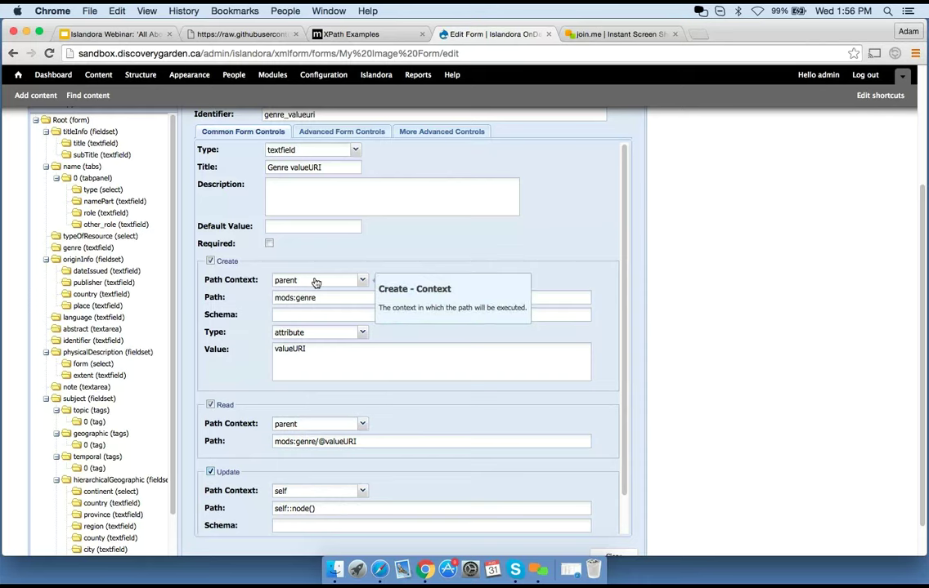
{"action": "left_click_drag", "start_coordinate": [342, 298], "coordinate": [239, 302]}
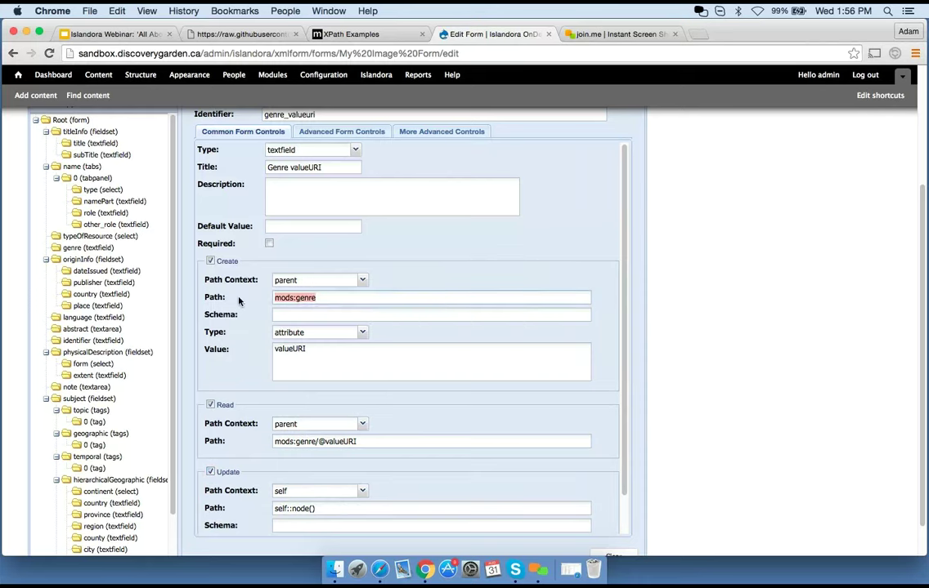
{"action": "mouse_move", "coordinate": [407, 294]}
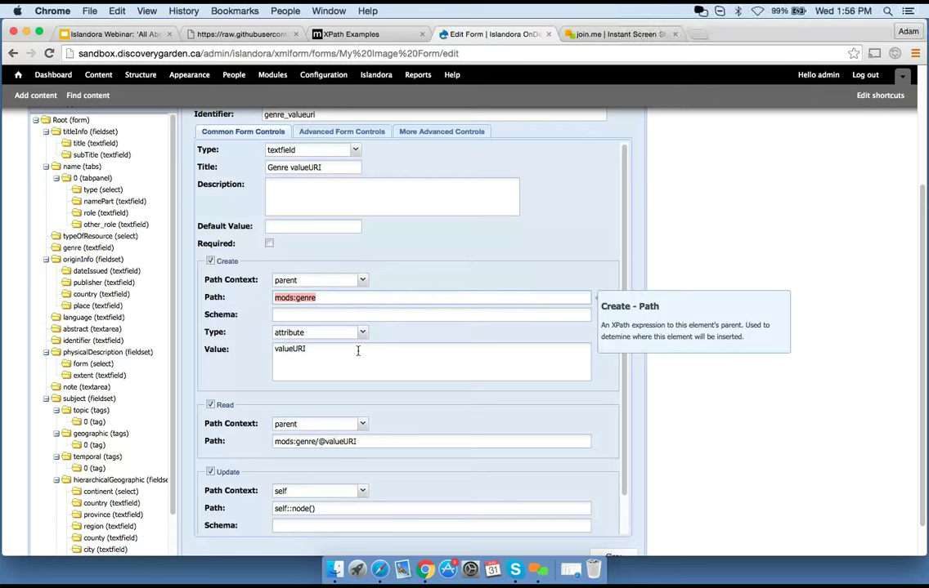
{"action": "left_click", "coordinate": [356, 349]}
{"action": "mouse_move", "coordinate": [351, 339]}
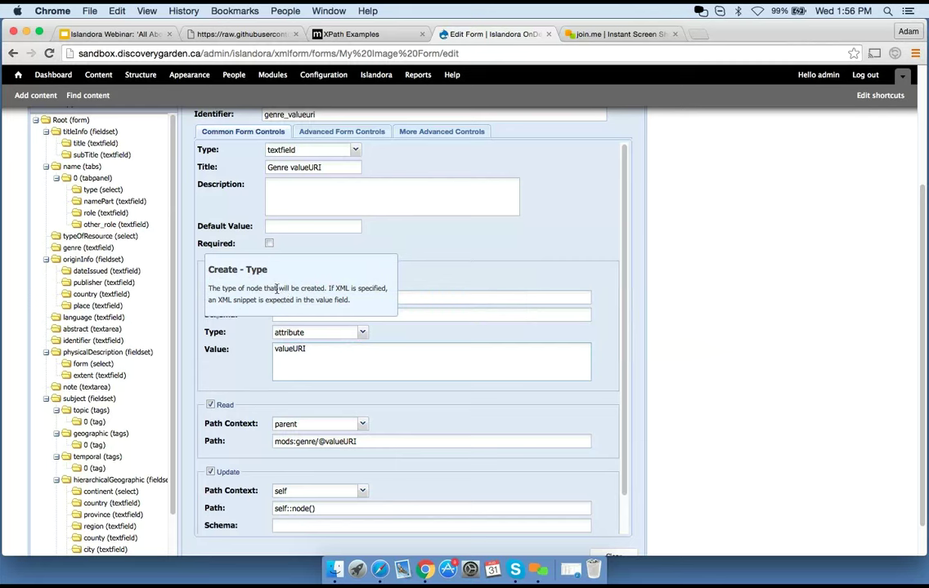
{"action": "left_click", "coordinate": [363, 443]}
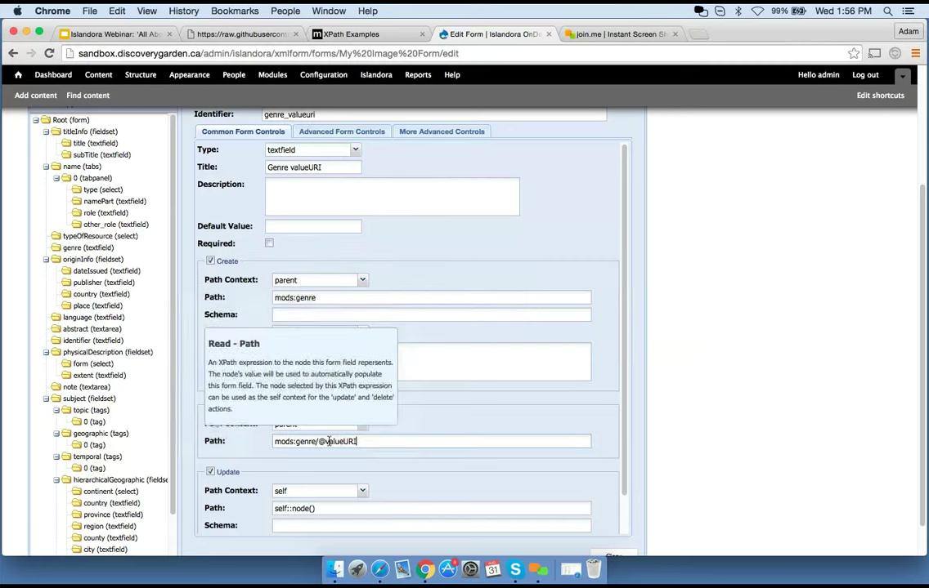
{"action": "left_click_drag", "start_coordinate": [362, 442], "coordinate": [261, 442]}
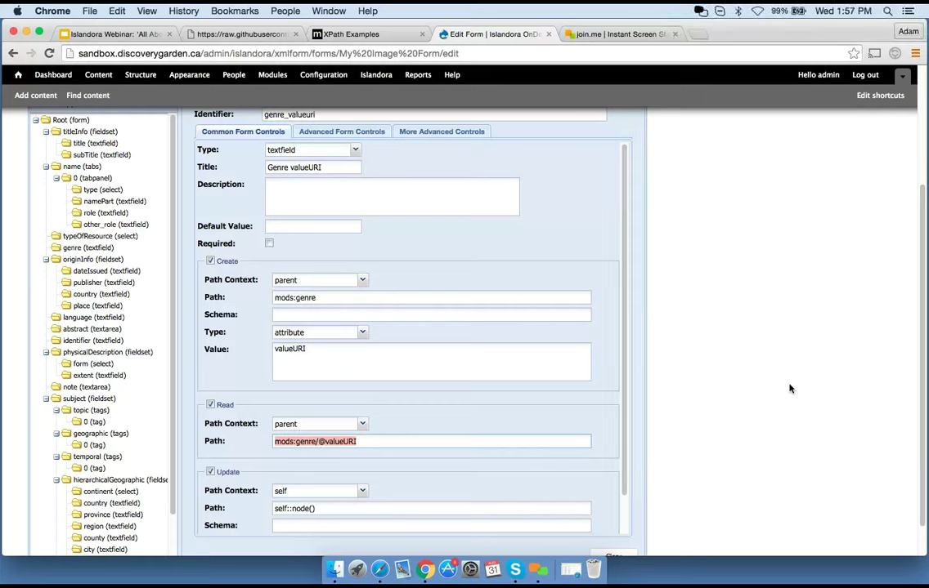
{"action": "scroll", "coordinate": [784, 388], "scroll_direction": "down", "scroll_amount": 1}
{"action": "scroll", "coordinate": [781, 389], "scroll_direction": "up", "scroll_amount": 3}
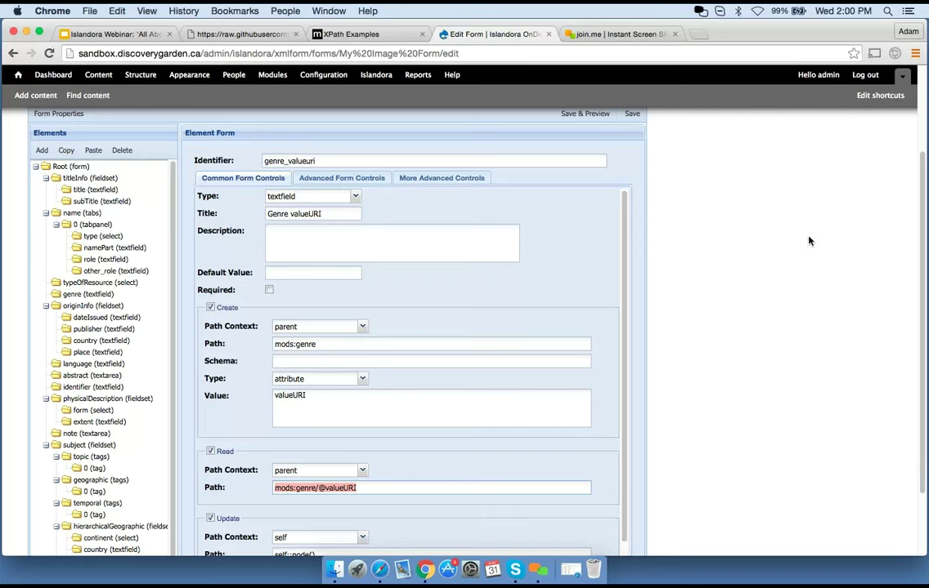
{"action": "left_click", "coordinate": [761, 217]}
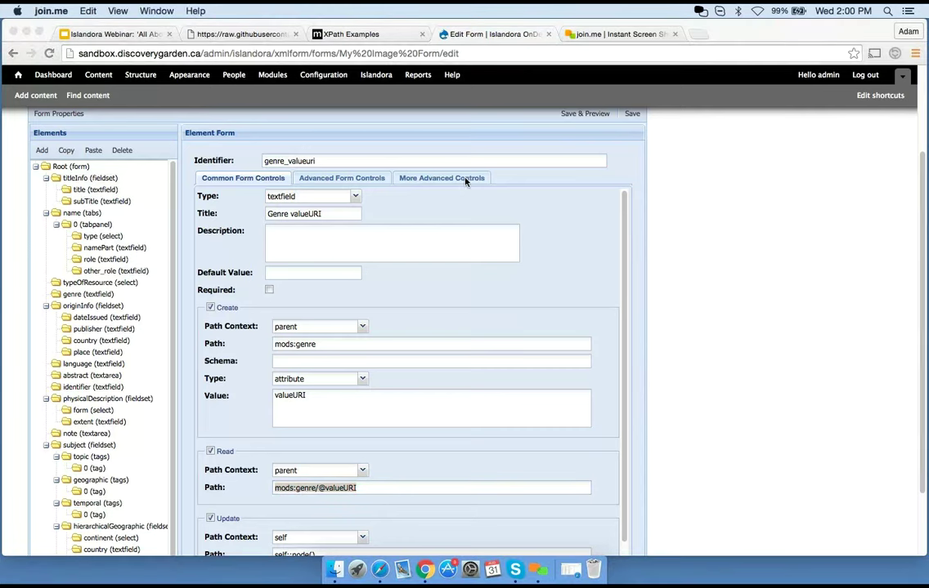